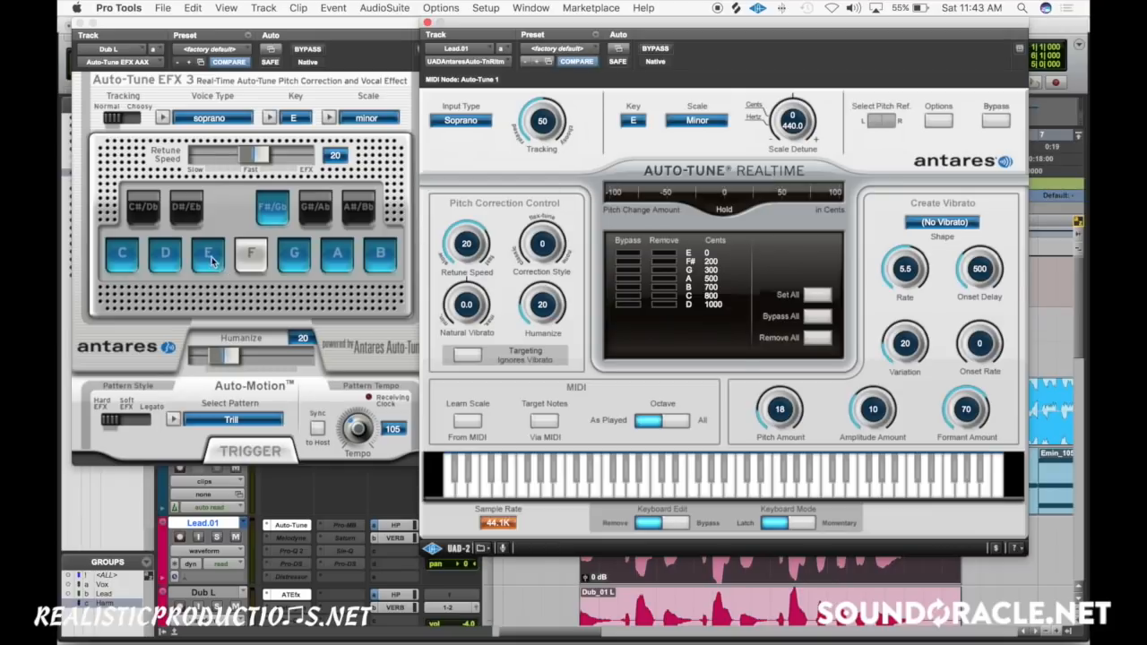
# - Close the Auto-Tune EFX 3 plug-in window of the Dub L track
pyautogui.click(221, 220)
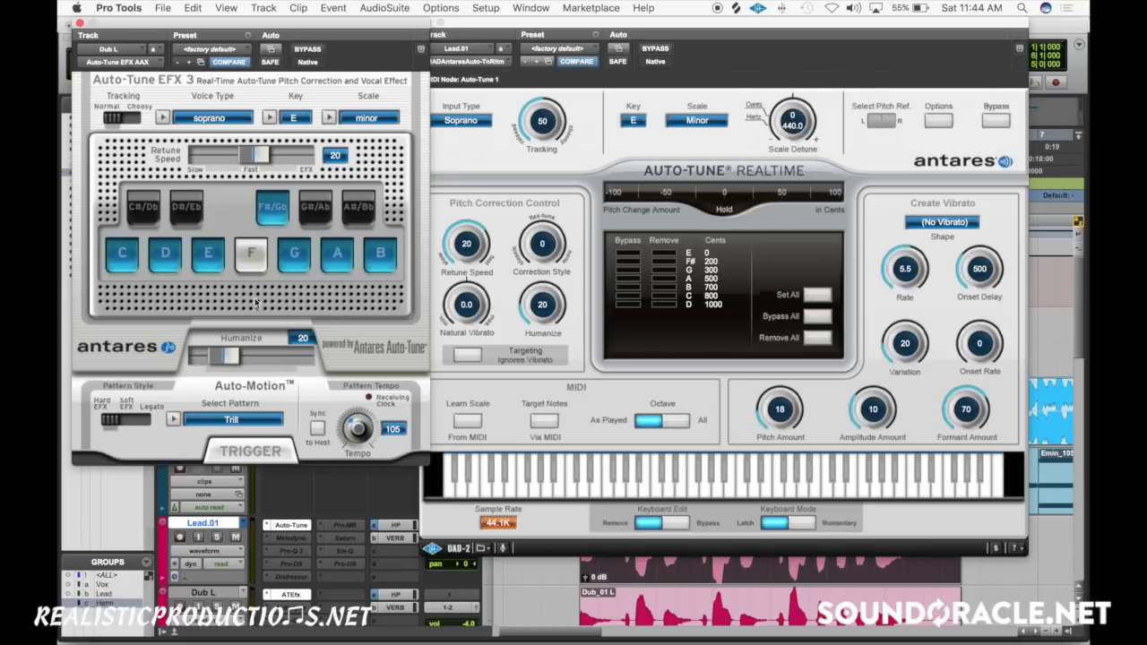
pyautogui.click(78, 22)
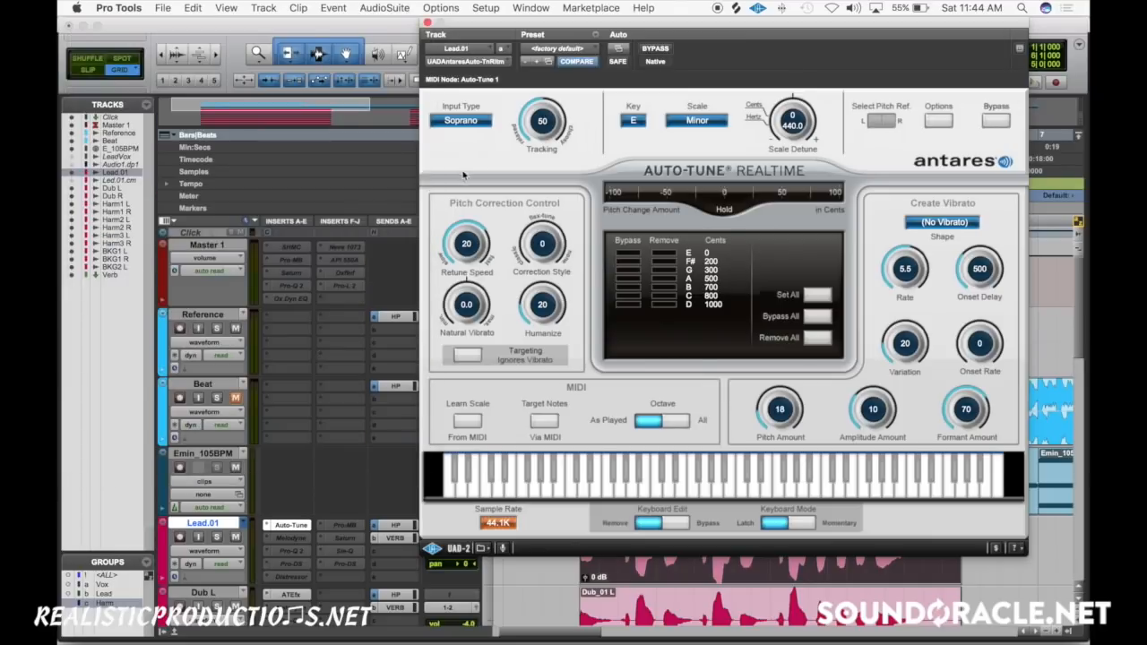
# - Examine the Input Type choices and the Tracking control in the Auto-Tune Realtime plug-in on Lead.01
pyautogui.click(473, 126)
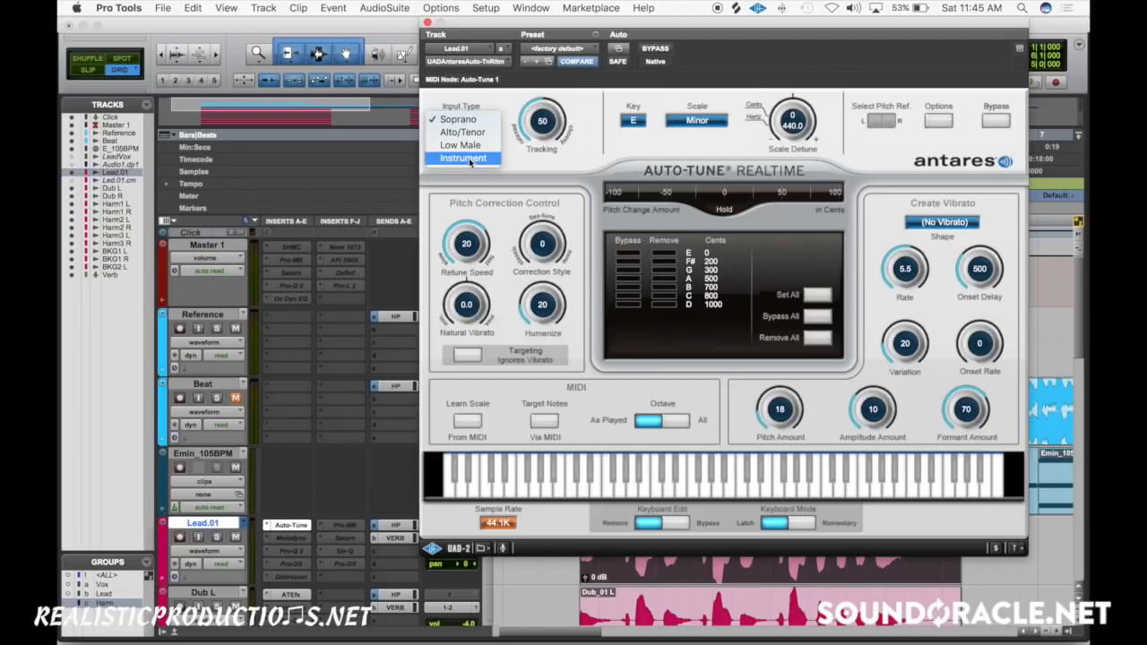
pyautogui.click(533, 170)
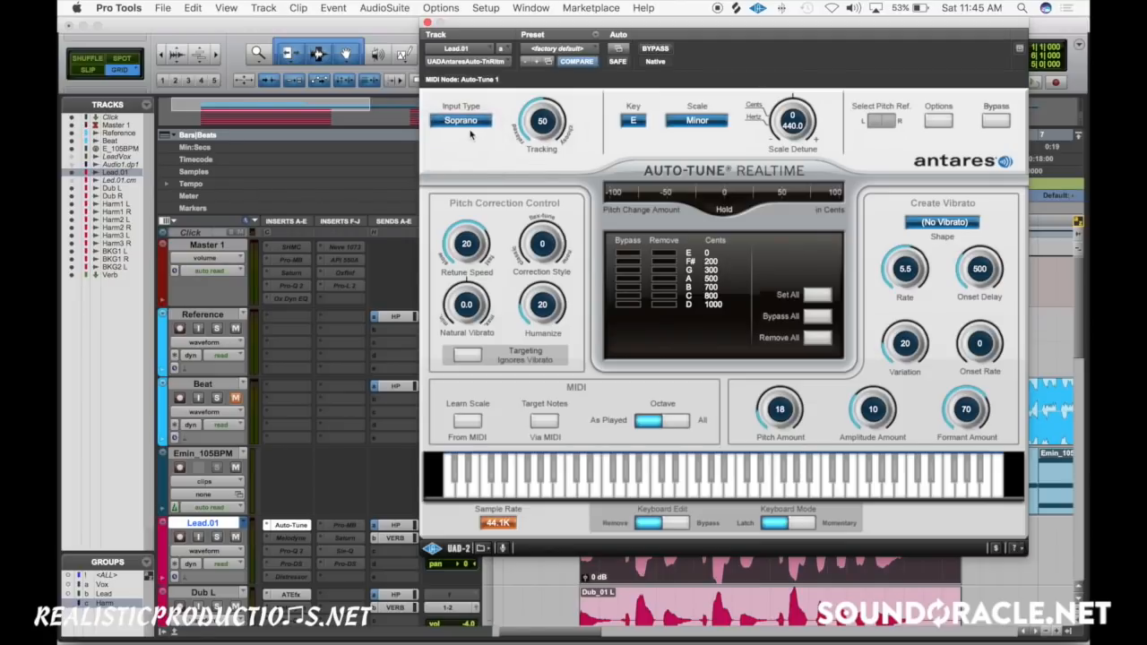
pyautogui.click(470, 134)
pyautogui.click(661, 106)
pyautogui.moveTo(644, 32); pyautogui.dragTo(629, 31)
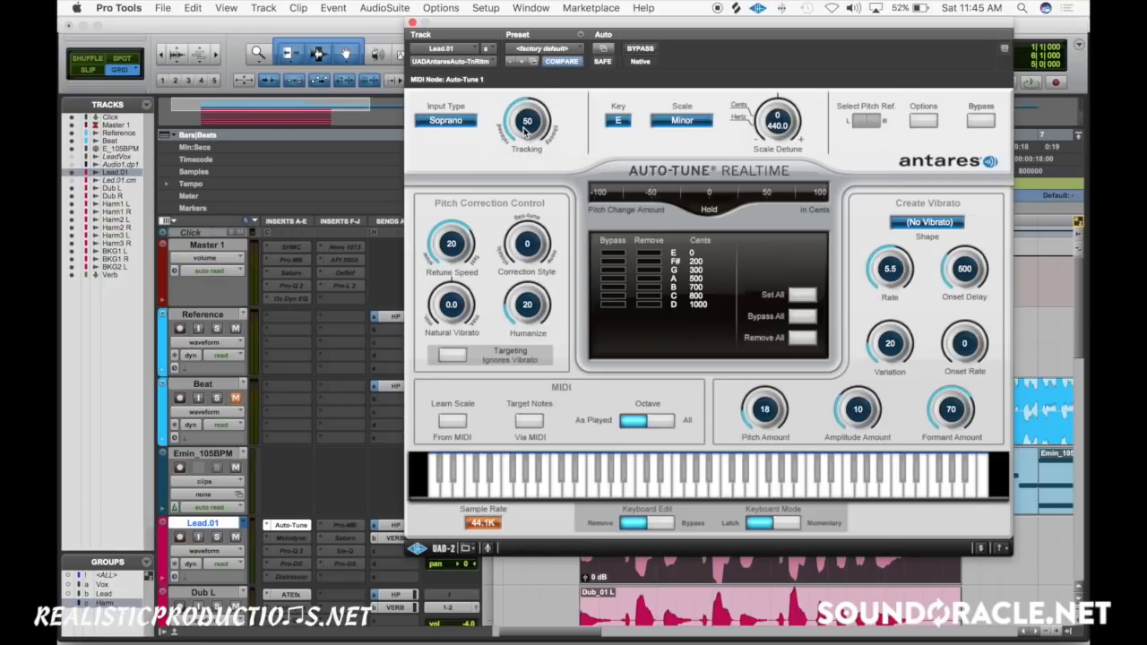
pyautogui.moveTo(524, 130)
pyautogui.mouseDown()
pyautogui.moveTo(556, 75)
pyautogui.moveTo(536, 128)
pyautogui.mouseUp()
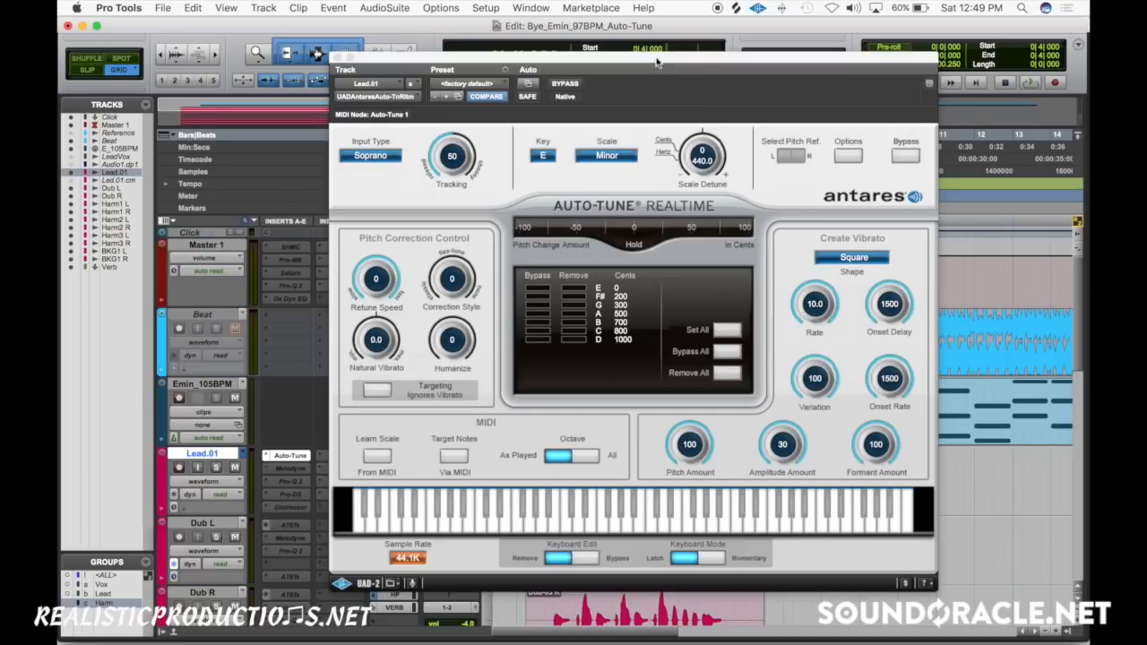
# - Solo the Lead.01 track and audition the vocal, moving the Auto-Tune Realtime window clear of the track controls
pyautogui.moveTo(656, 63); pyautogui.dragTo(790, 45)
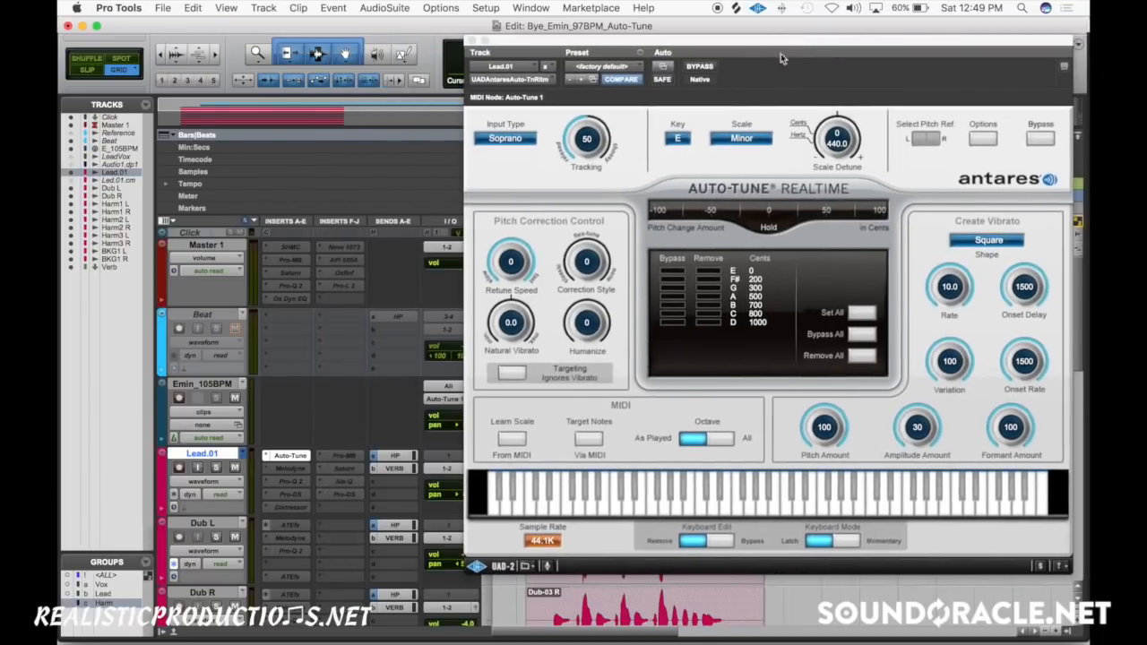
pyautogui.click(216, 467)
pyautogui.moveTo(849, 46); pyautogui.dragTo(781, 30)
pyautogui.moveTo(772, 32); pyautogui.dragTo(767, 35)
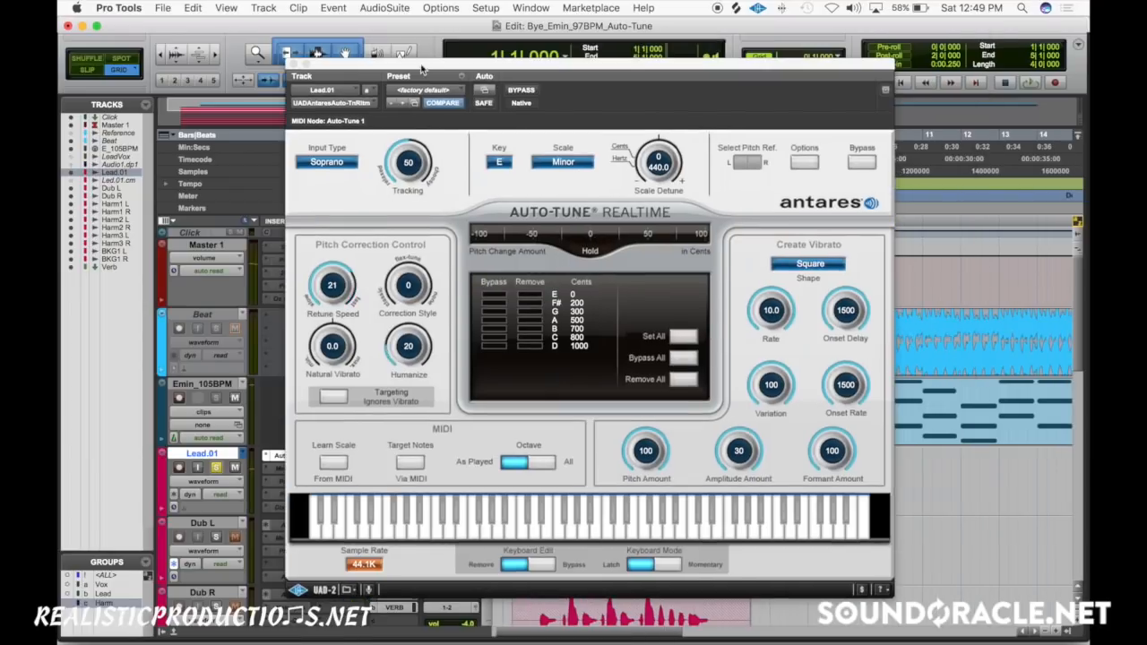
pyautogui.moveTo(490, 70); pyautogui.dragTo(508, 76)
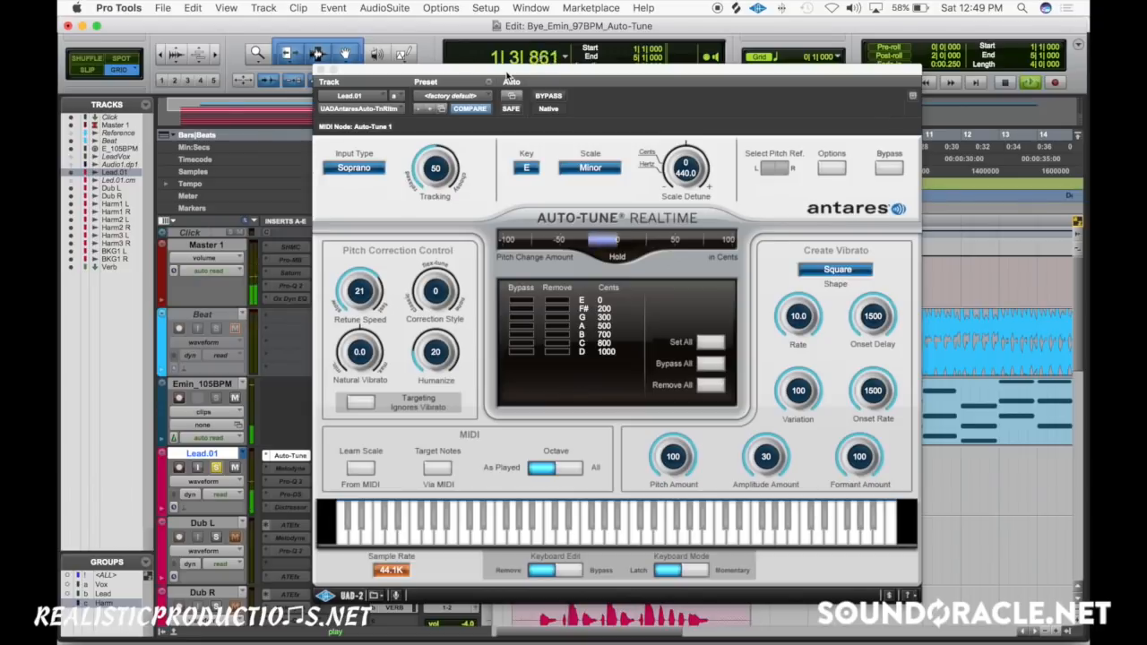
pyautogui.press('space')
# - Set the Auto-Tune key to C and audition the lead vocal in C minor
pyautogui.click(526, 167)
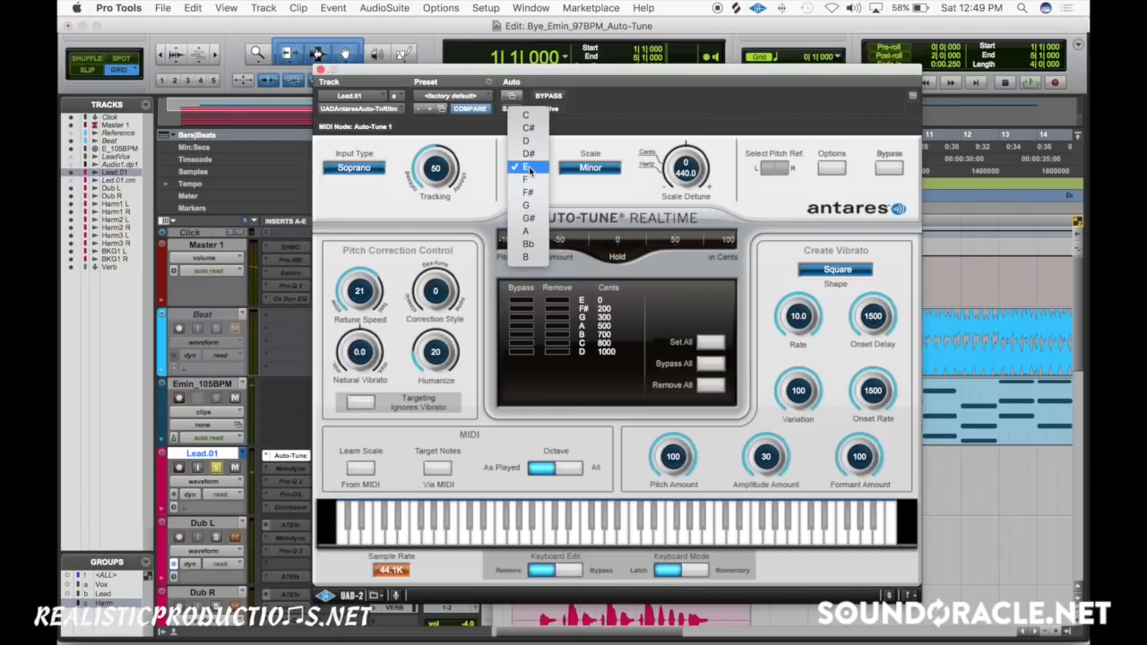
pyautogui.click(527, 115)
pyautogui.press('space')
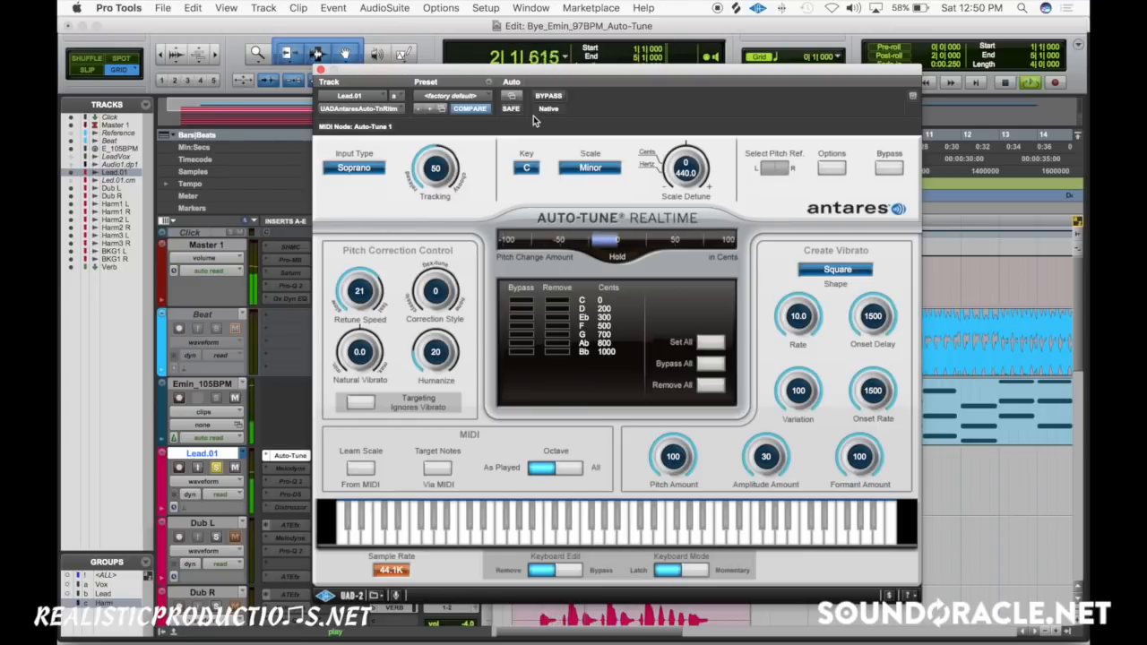
pyautogui.press('space')
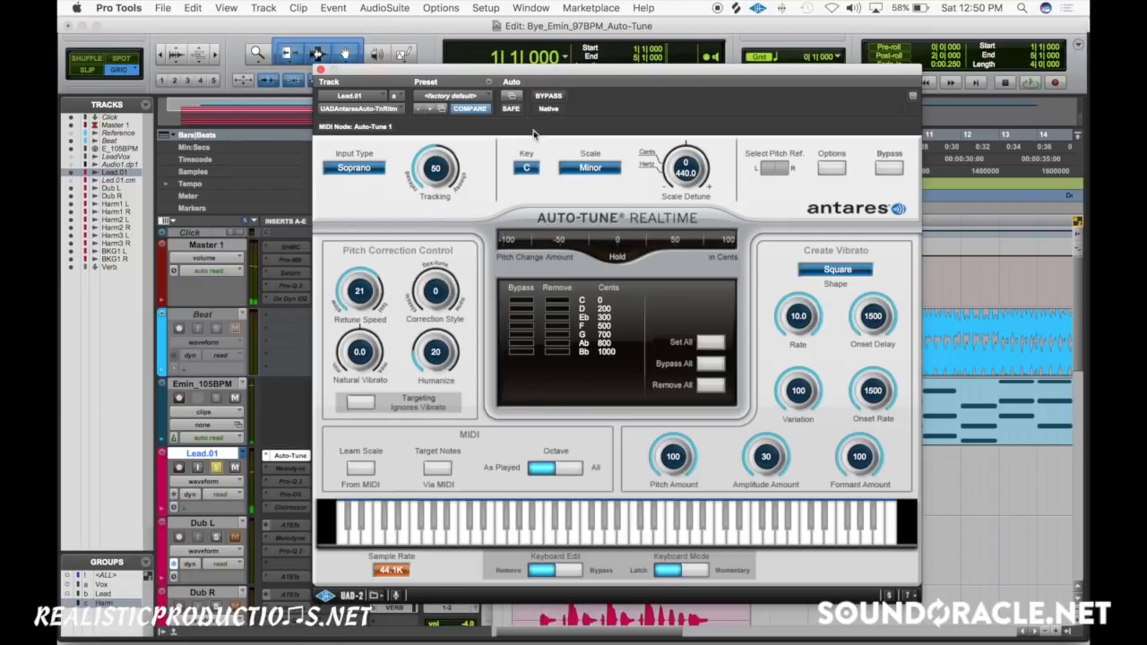
# - Set the Auto-Tune scale to Chromatic and audition the lead vocal
pyautogui.click(577, 170)
pyautogui.click(580, 182)
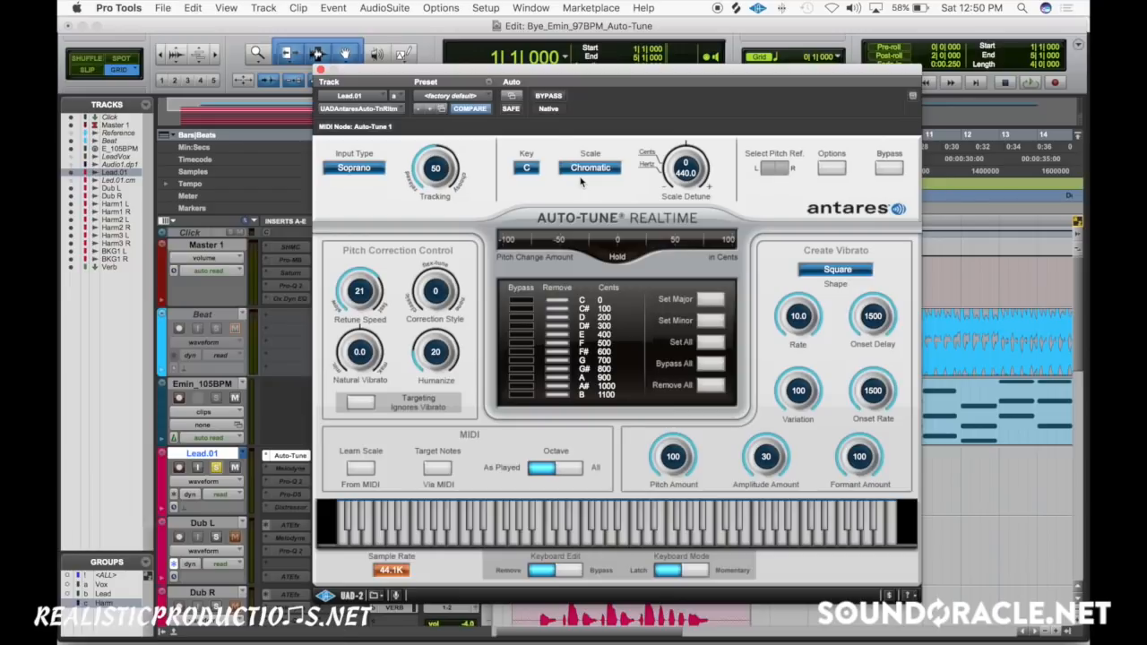
pyautogui.press('space')
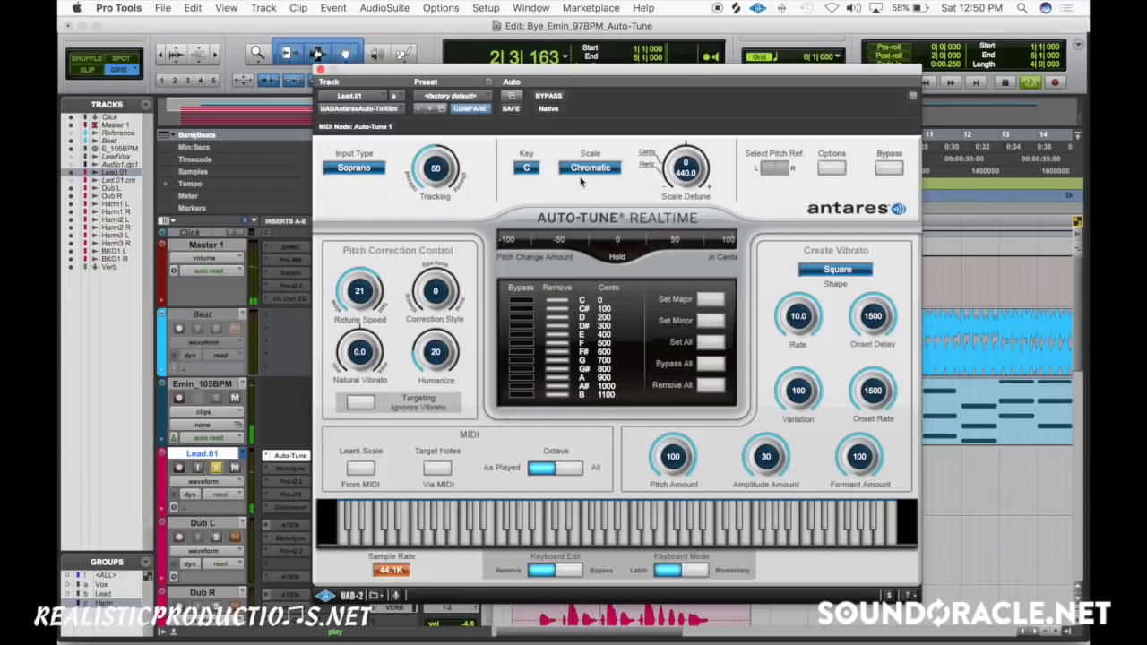
pyautogui.press('space')
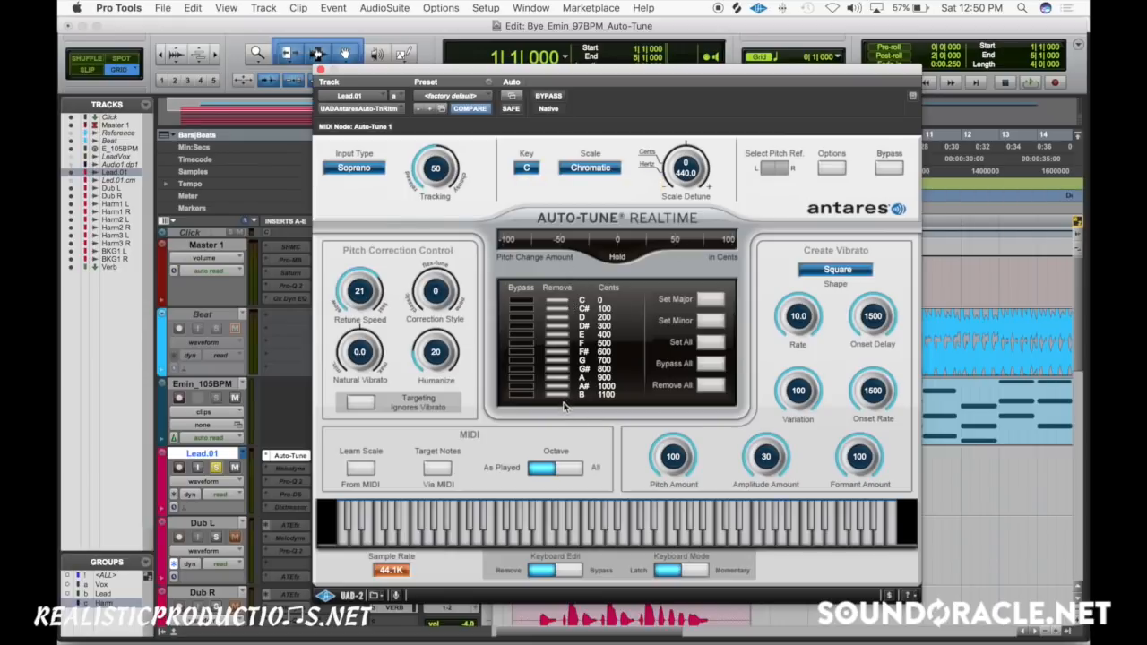
# - Switch the scale between Minor and Chromatic to compare their note lists in C, ending on Minor
pyautogui.click(587, 168)
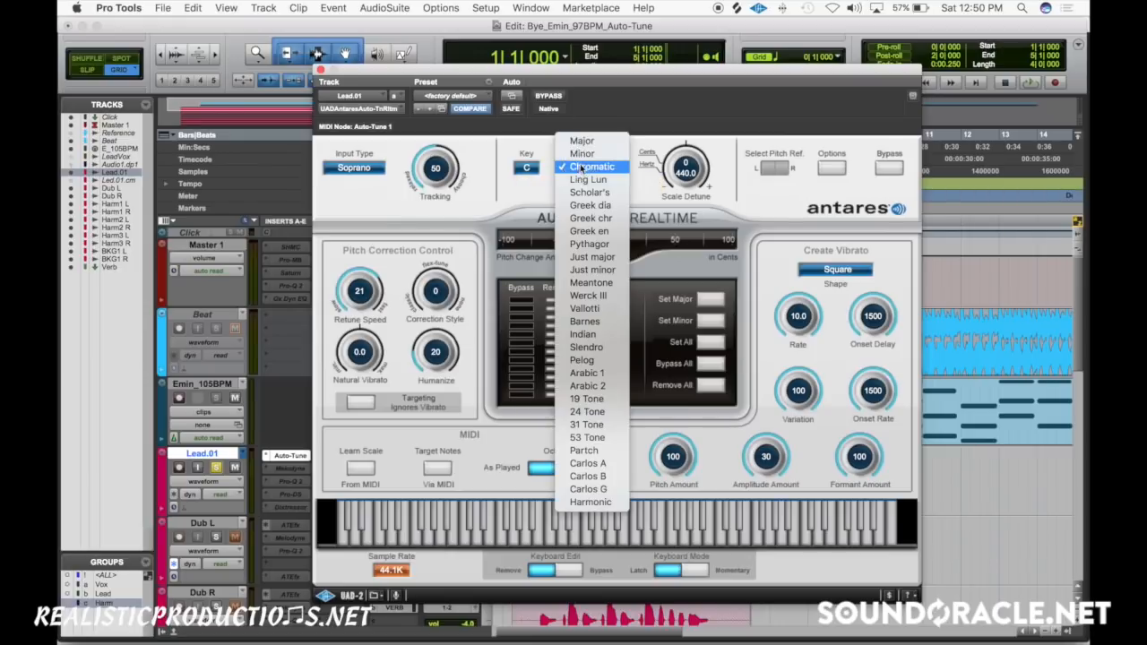
pyautogui.click(582, 157)
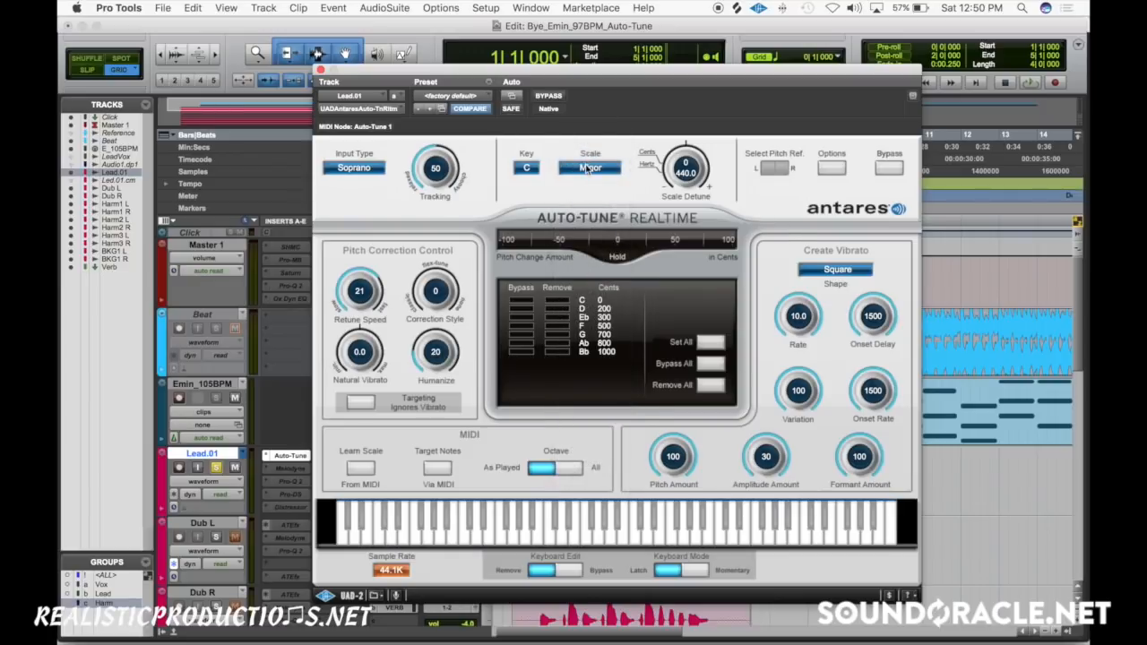
pyautogui.click(587, 169)
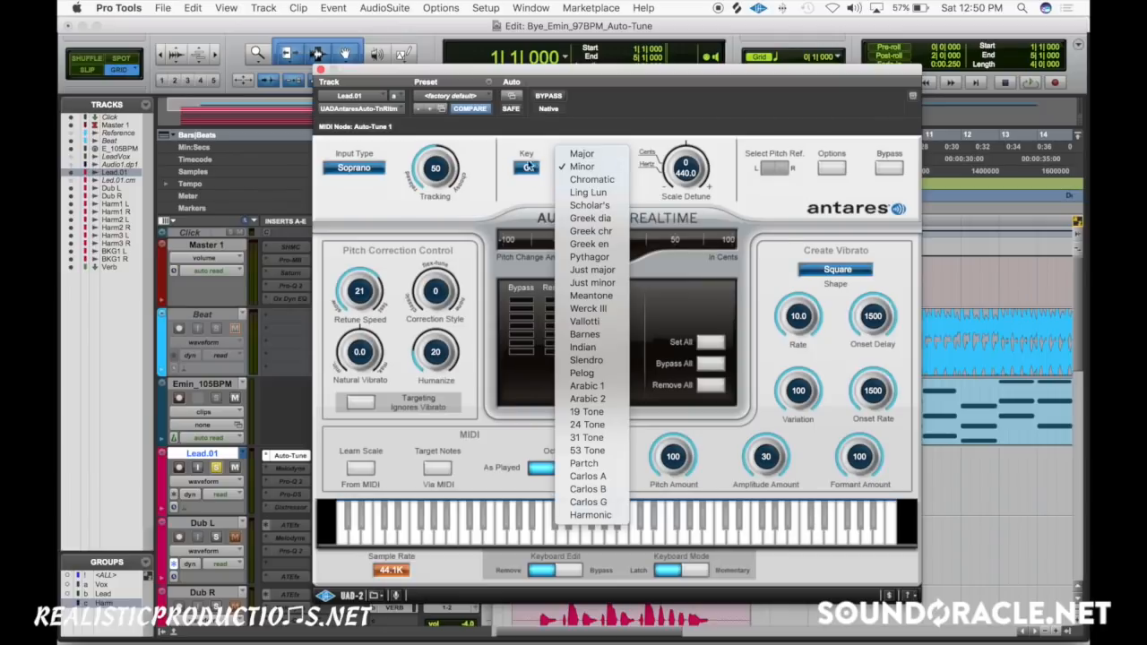
pyautogui.click(582, 167)
pyautogui.click(589, 168)
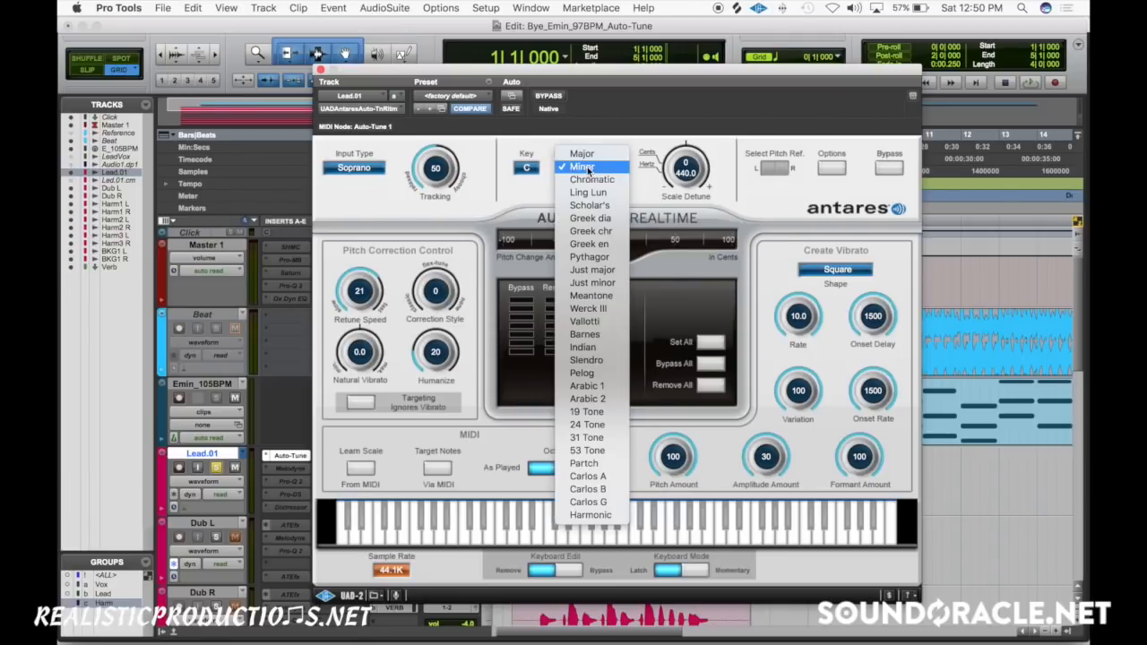
pyautogui.click(586, 184)
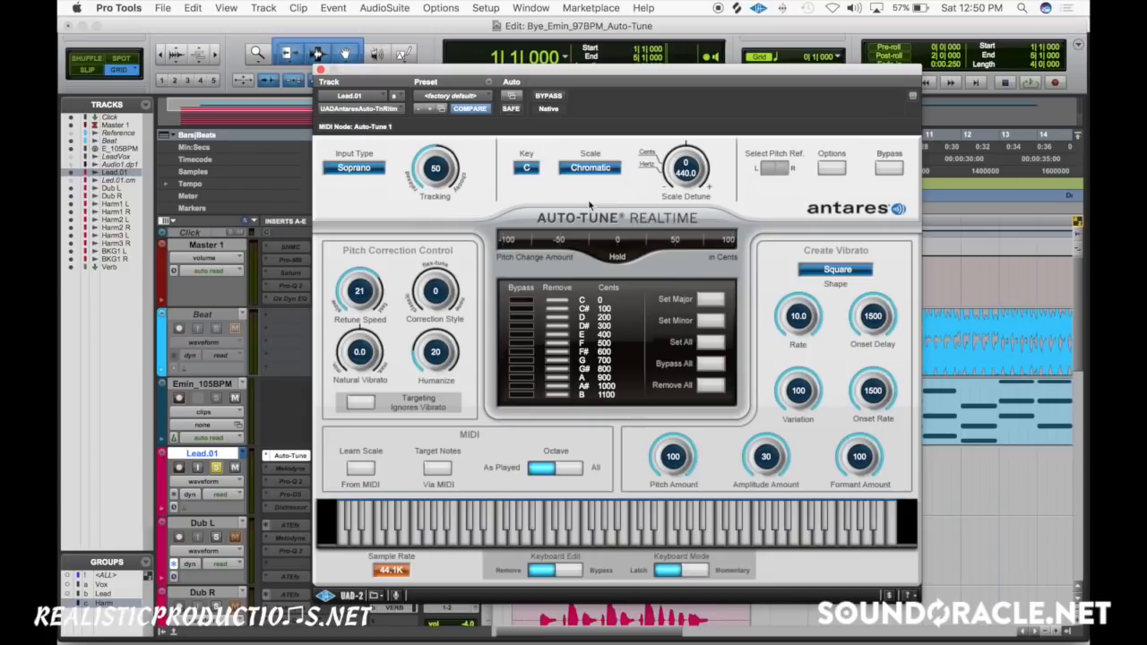
pyautogui.click(588, 171)
pyautogui.click(580, 154)
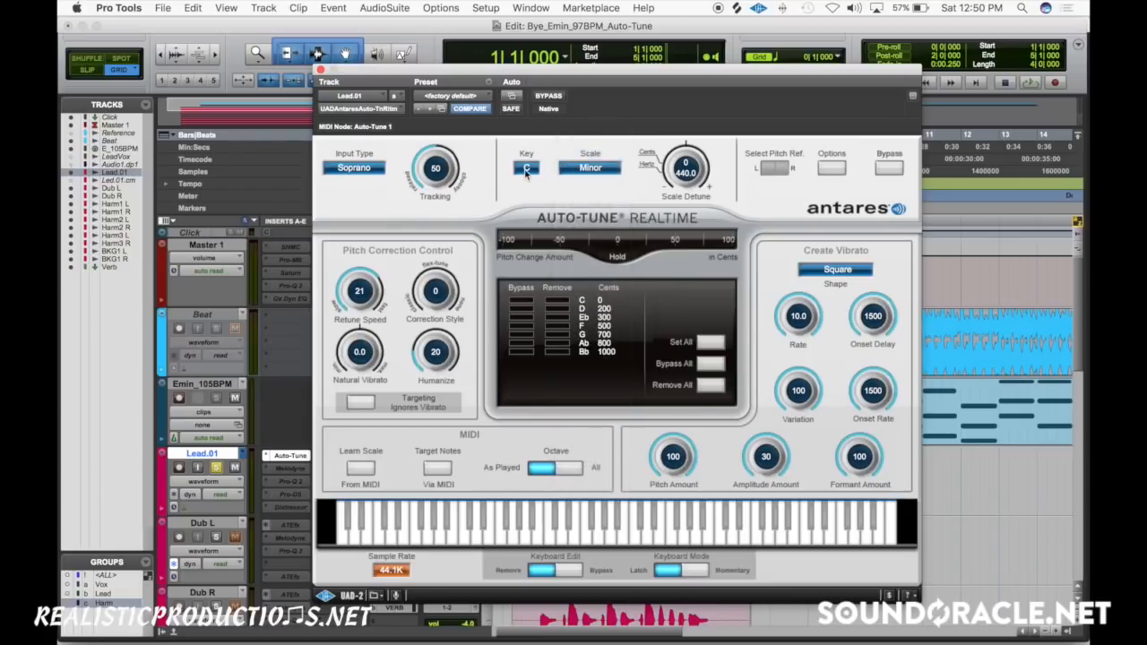
# - Set the key to A and compare the Minor and Chromatic scale notes, ending on Minor
pyautogui.click(525, 170)
pyautogui.click(527, 262)
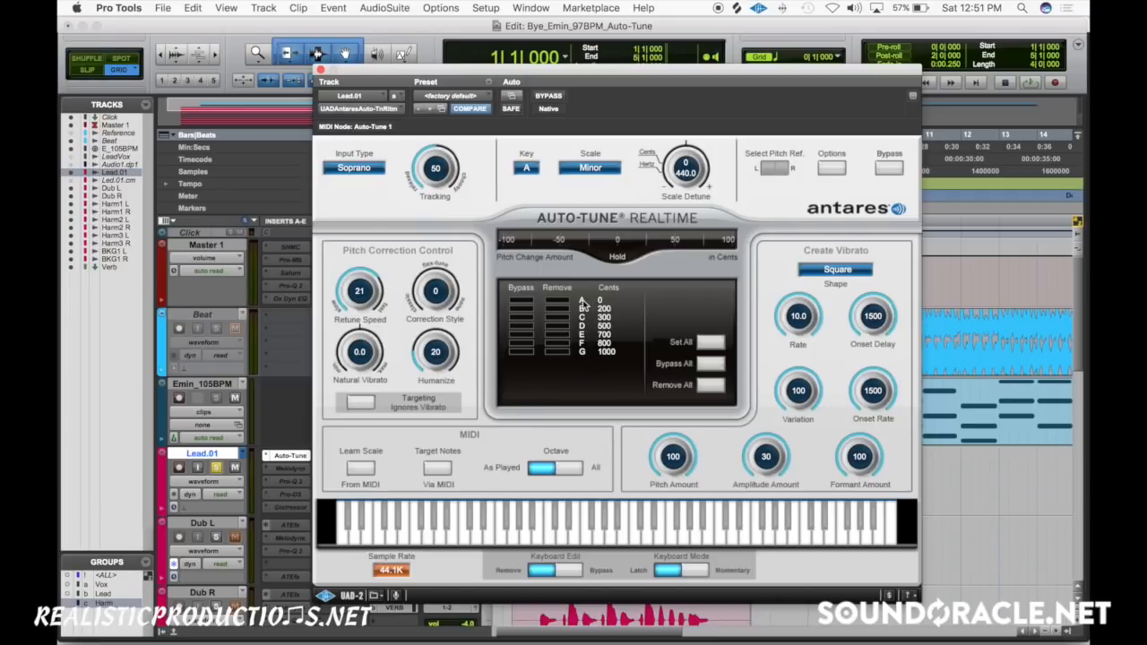
pyautogui.click(599, 170)
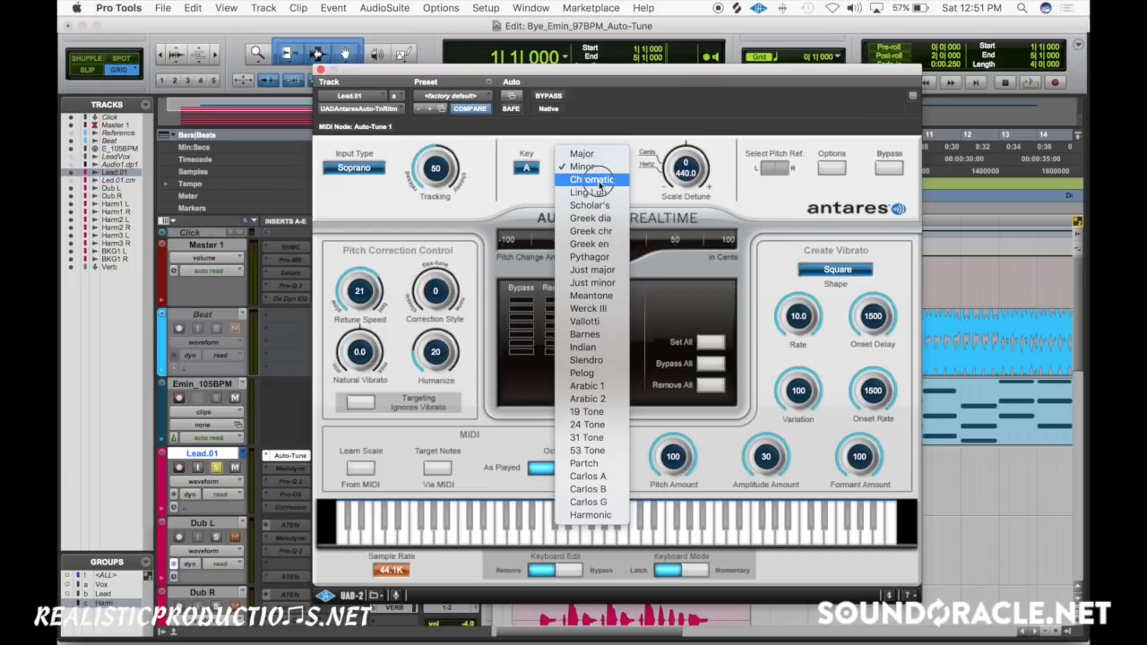
pyautogui.click(591, 180)
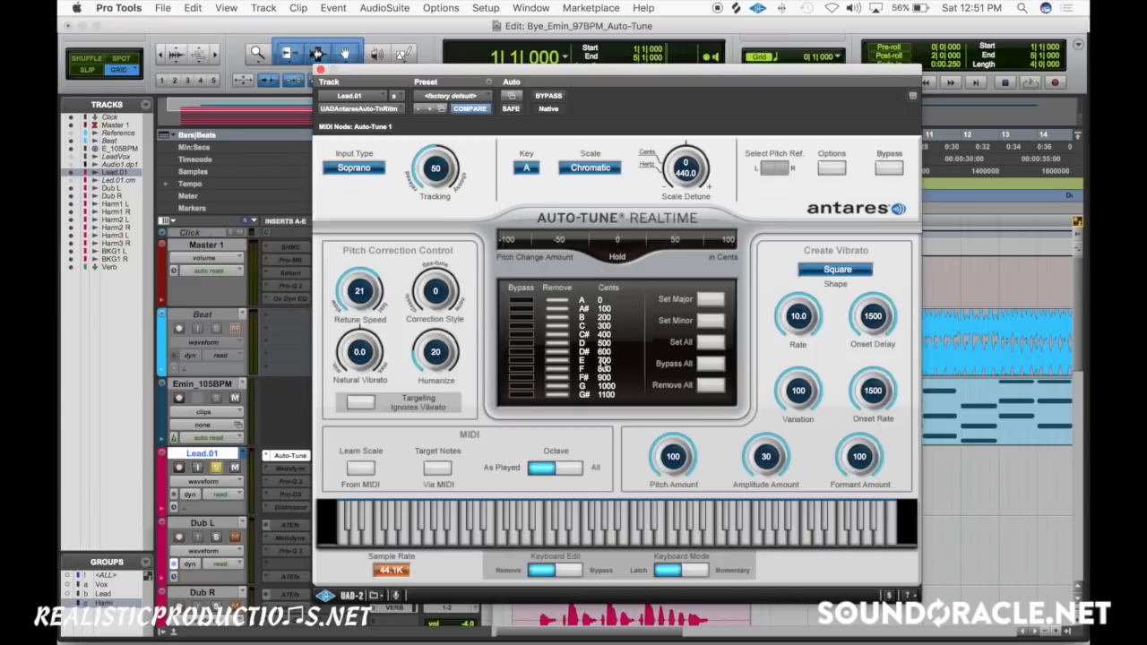
pyautogui.click(590, 168)
pyautogui.click(588, 156)
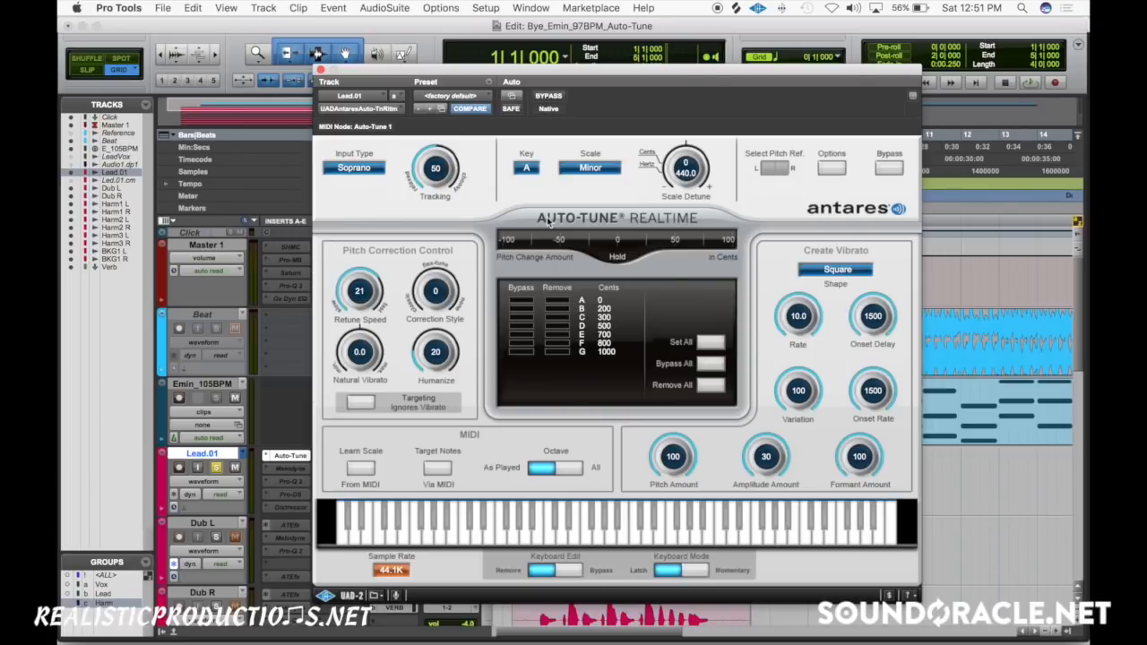
pyautogui.click(578, 170)
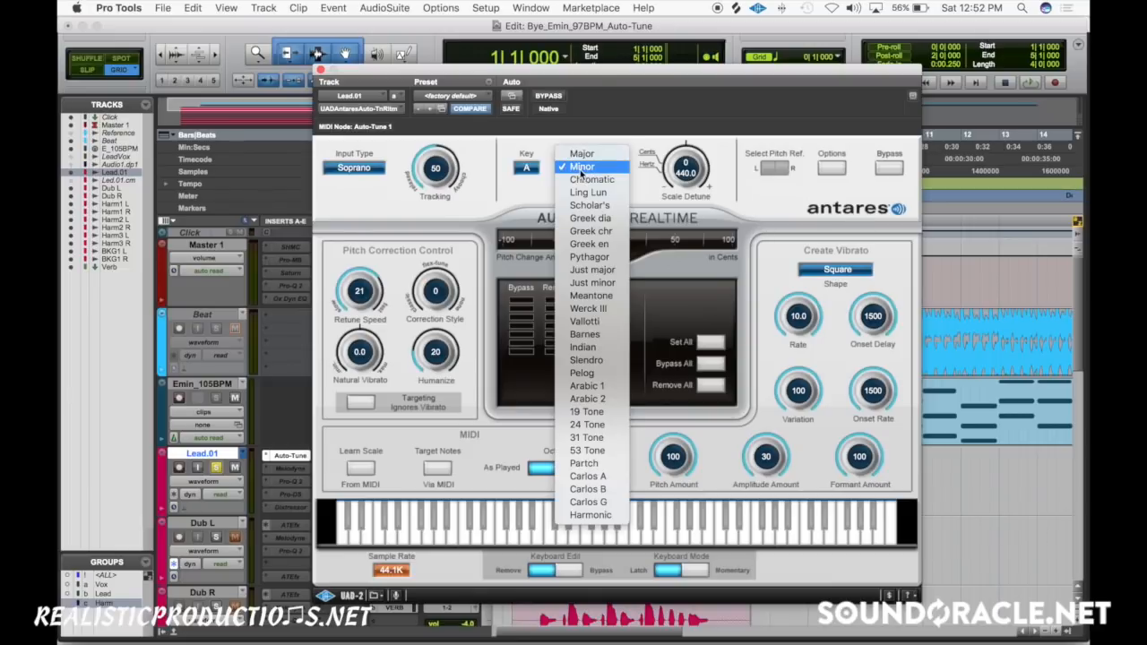
pyautogui.click(580, 168)
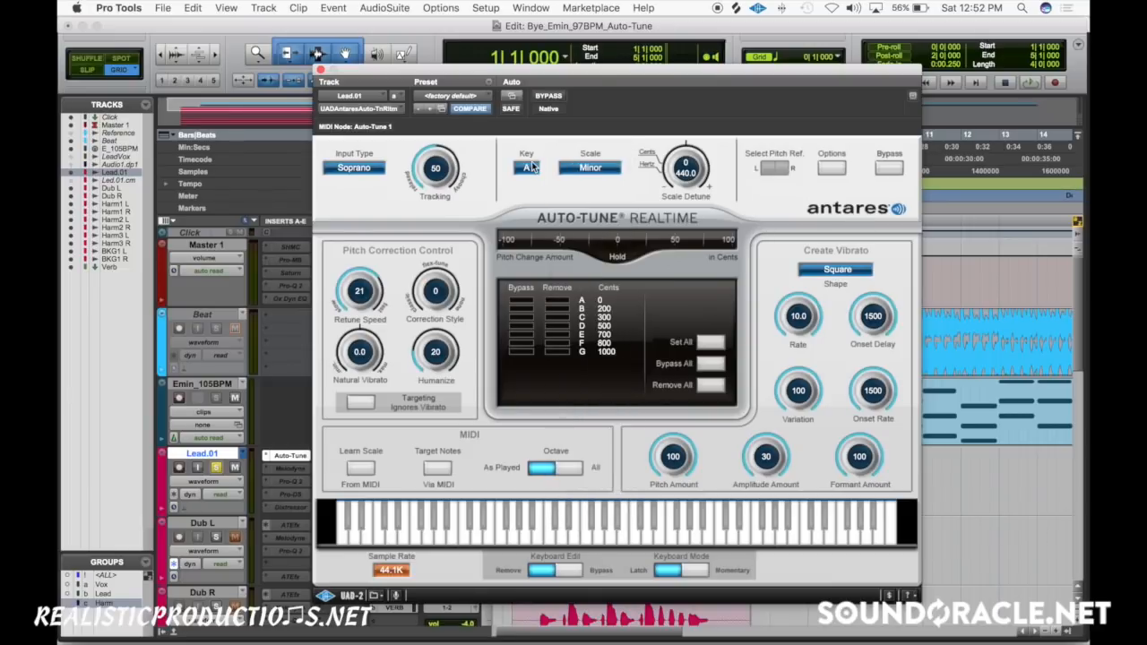
# - Set the Auto-Tune key to E and turn the Retune Speed to 0
pyautogui.click(527, 168)
pyautogui.click(597, 151)
pyautogui.click(531, 167)
pyautogui.click(526, 103)
pyautogui.moveTo(375, 297); pyautogui.dragTo(438, 129)
# - Set the key to C and play the lead vocal with the fastest retune speed
pyautogui.click(535, 169)
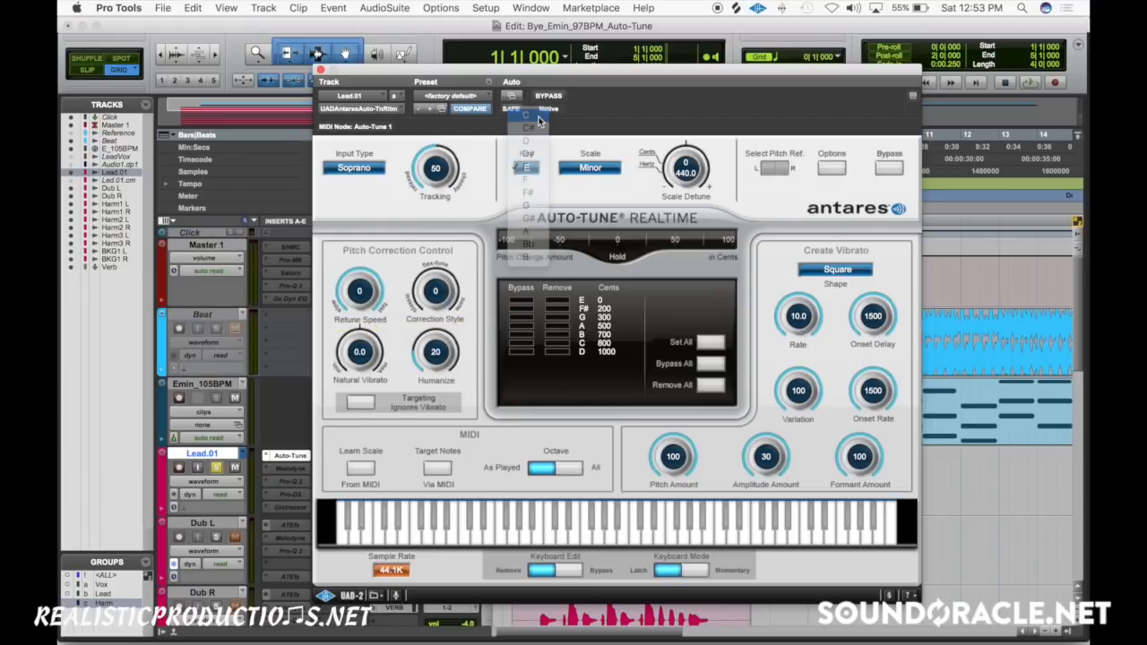
pyautogui.click(538, 120)
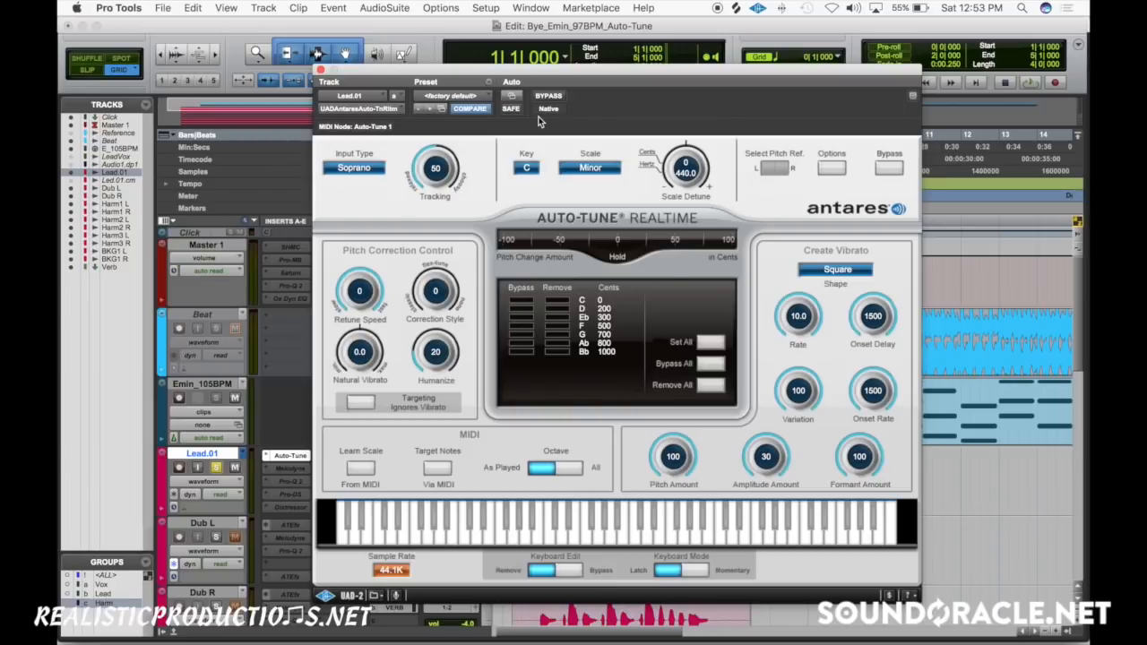
pyautogui.press('space')
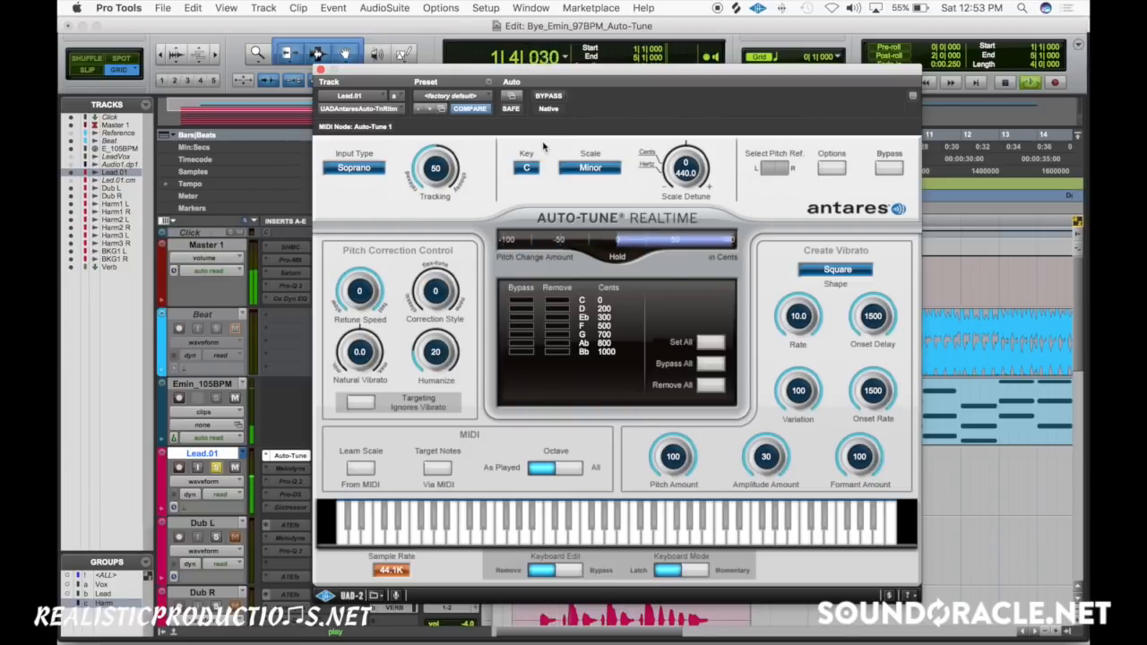
pyautogui.press('space')
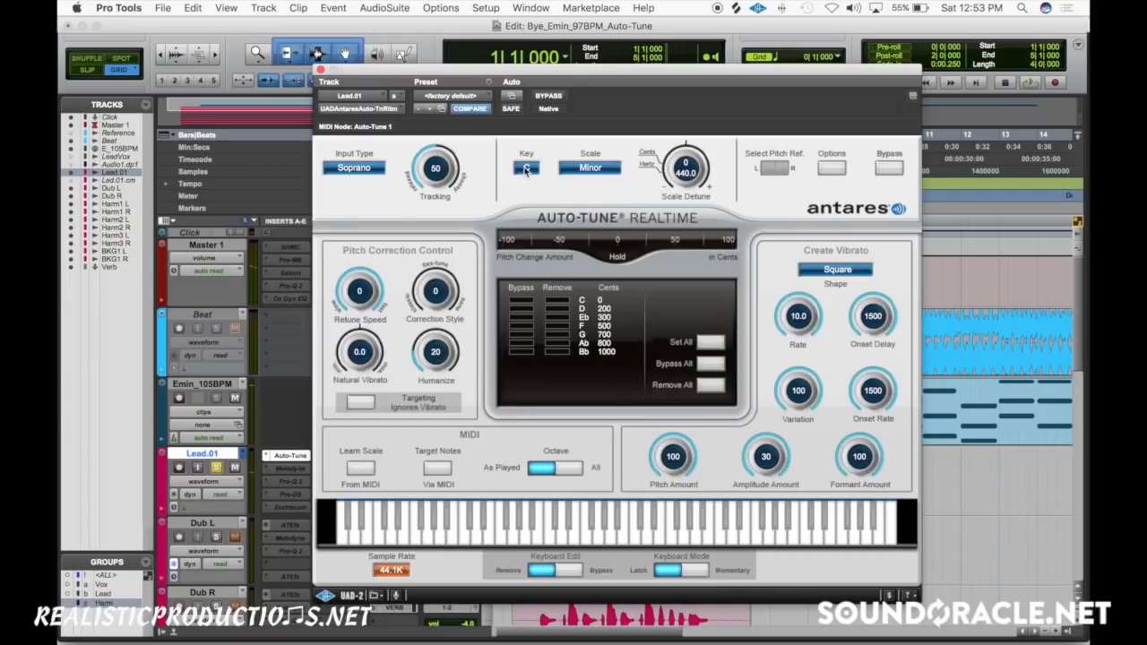
# - Audition the lead vocal in D minor and D# minor, ending with the key set to E
pyautogui.click(526, 170)
pyautogui.click(529, 182)
pyautogui.press('space')
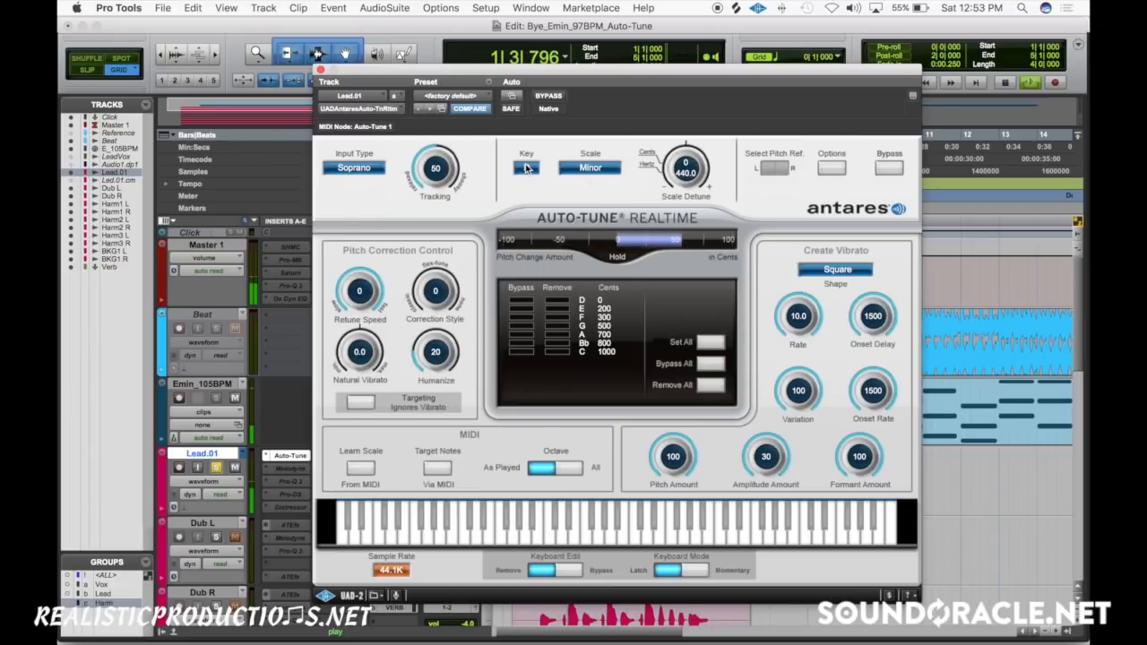
pyautogui.click(527, 169)
pyautogui.click(532, 179)
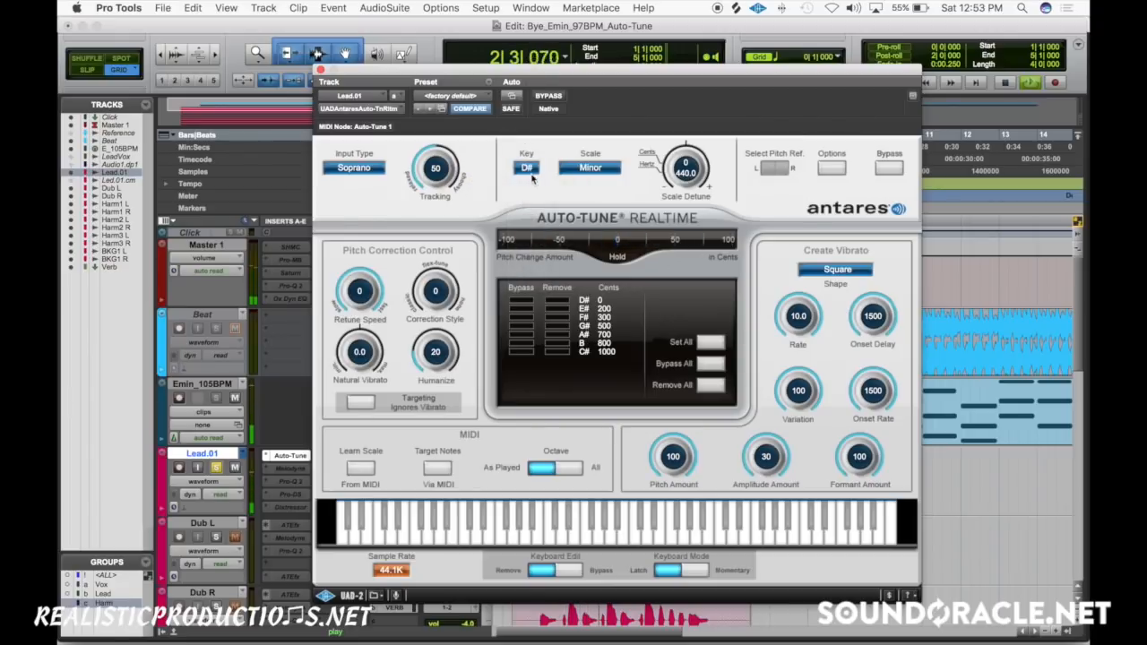
pyautogui.click(530, 169)
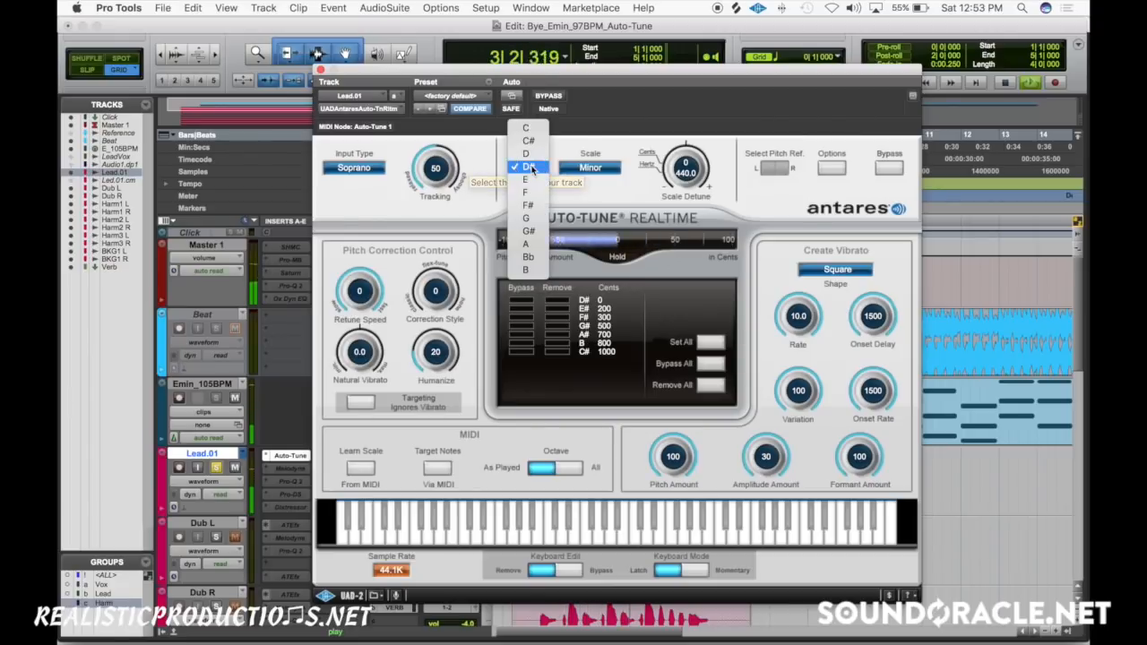
pyautogui.click(532, 180)
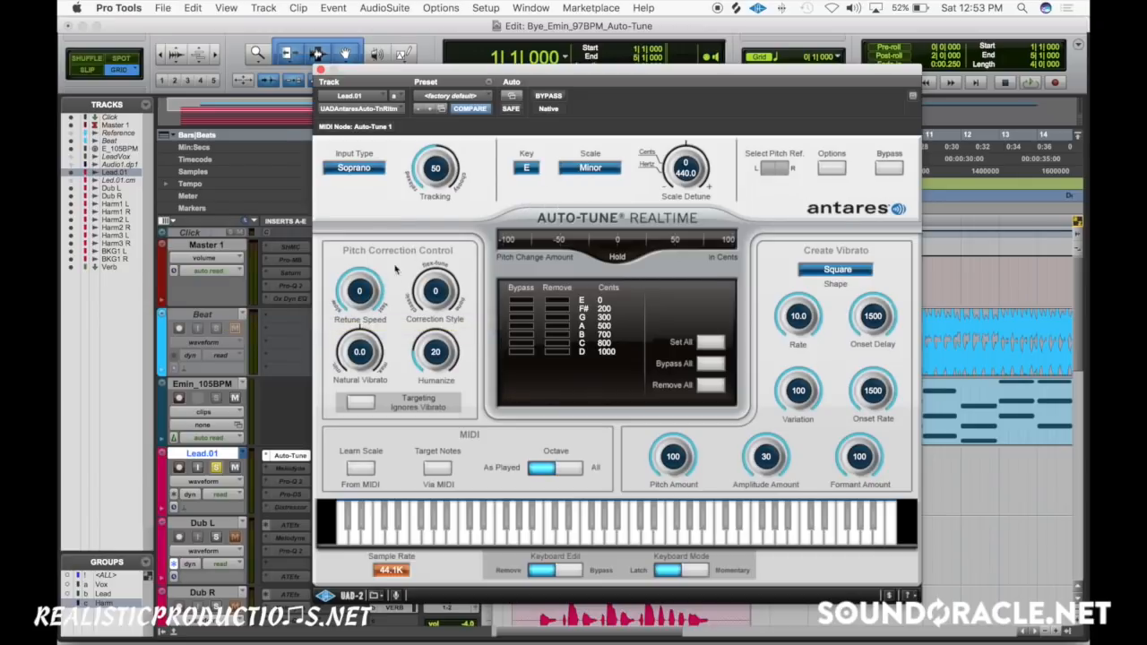
# - Set the Retune Speed to 20 and make the Beat track active
pyautogui.moveTo(383, 288); pyautogui.dragTo(374, 332)
pyautogui.moveTo(435, 77); pyautogui.dragTo(634, 79)
pyautogui.rightClick(224, 315)
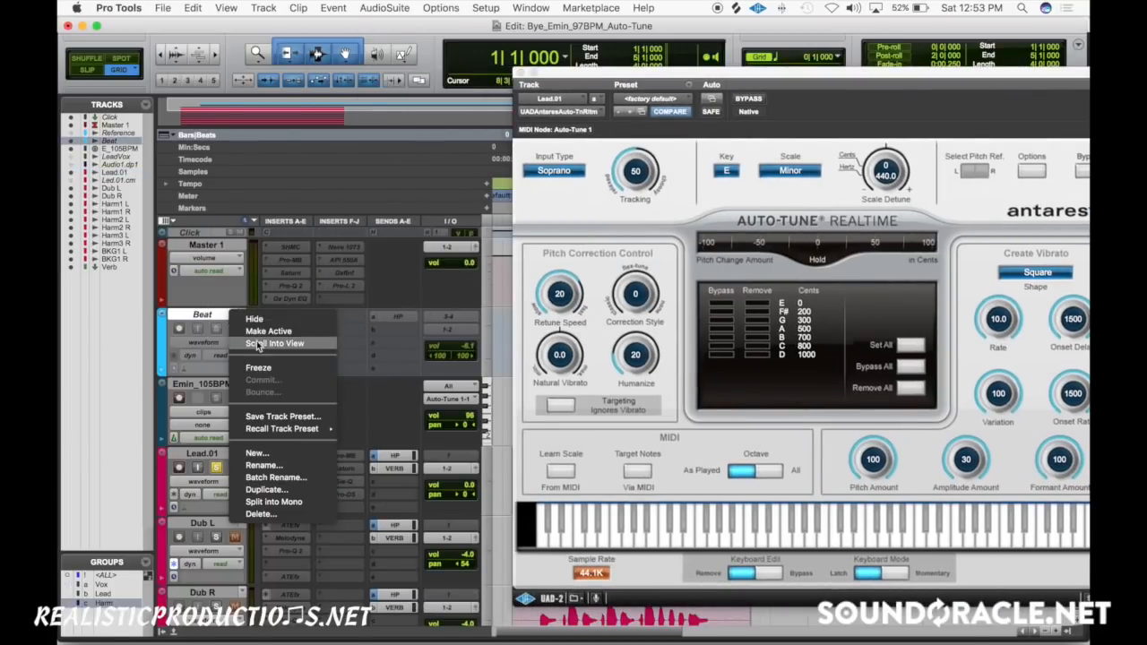
pyautogui.click(276, 329)
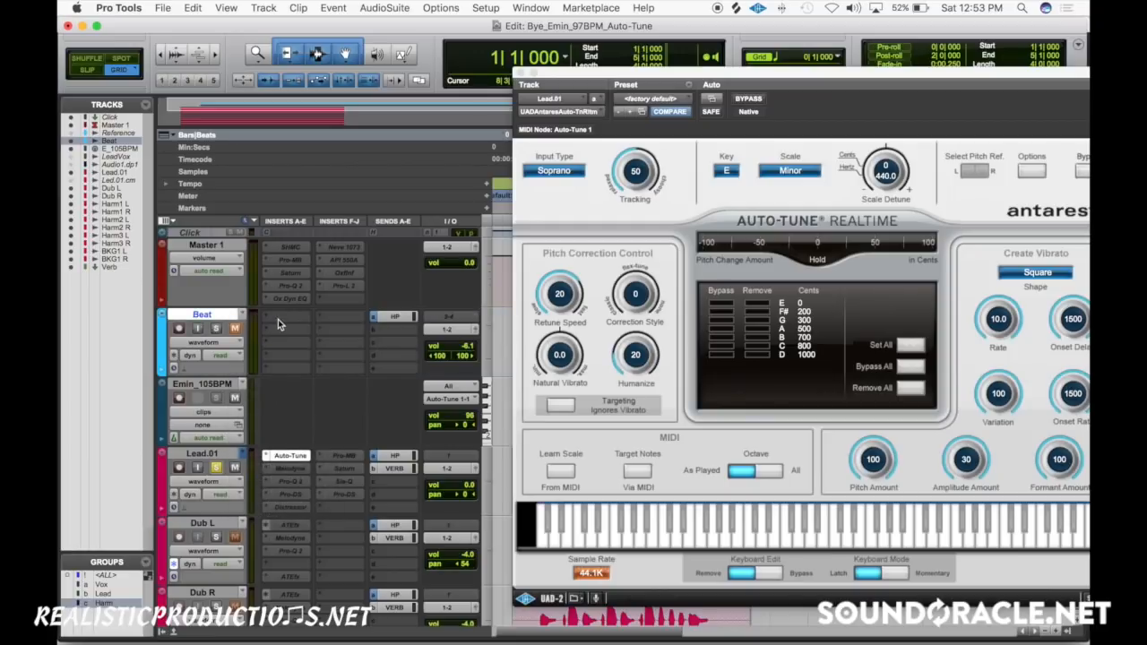
# - Insert the HoRNet SongKey MK2 multichannel plug-in in the first insert slot of the Beat track
pyautogui.click(278, 319)
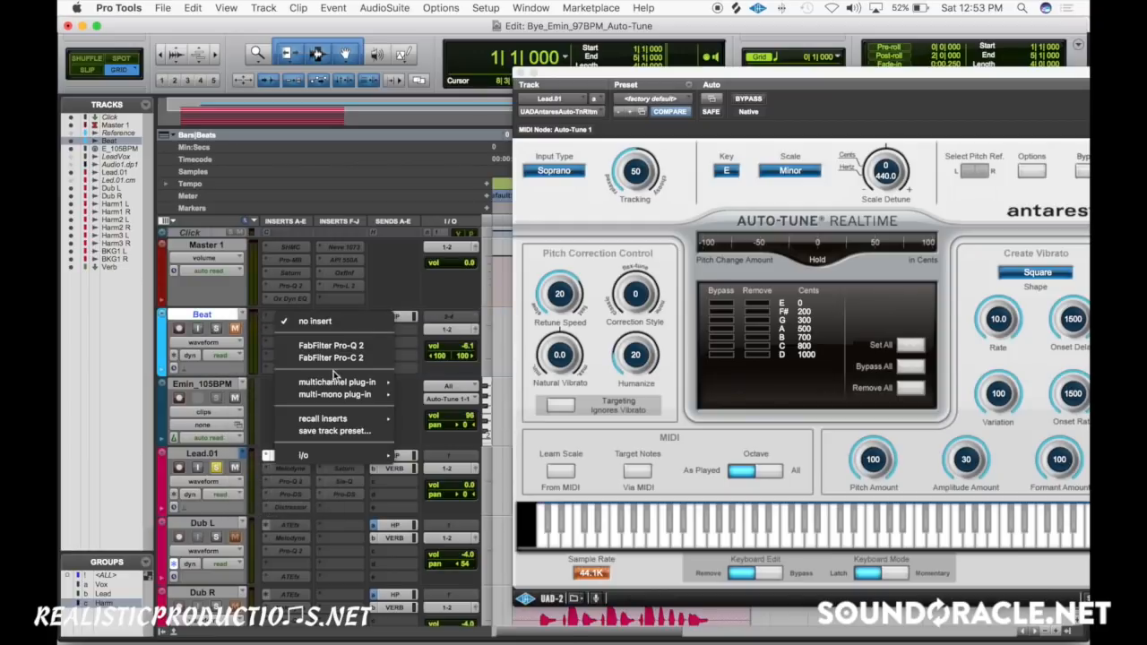
pyautogui.moveTo(345, 382)
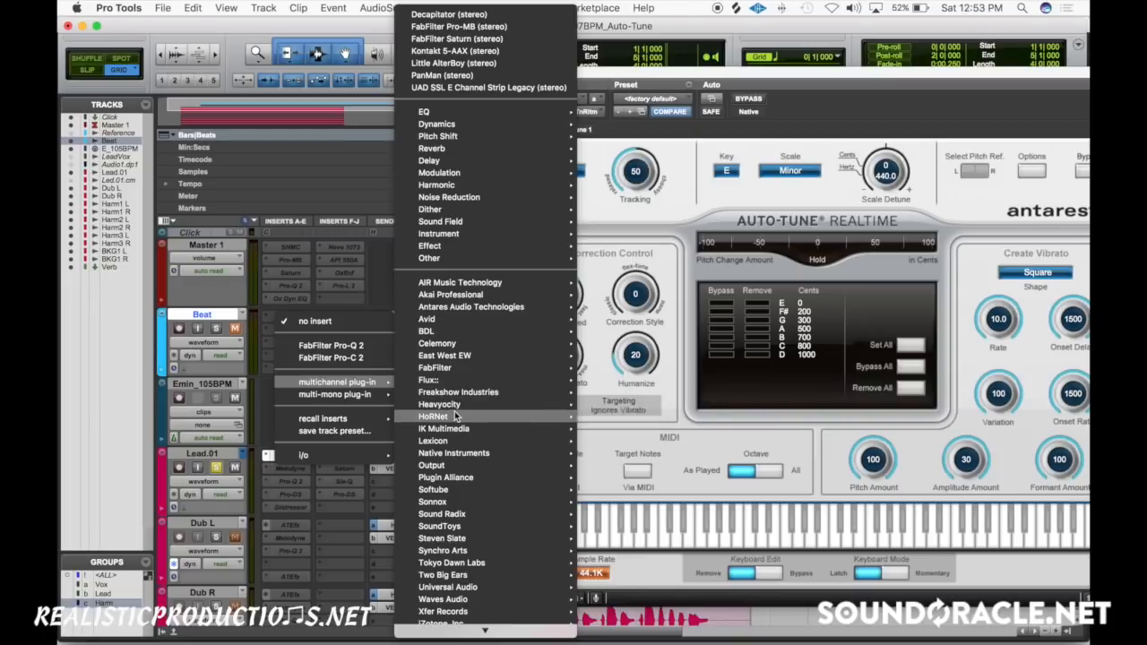
pyautogui.moveTo(455, 417)
pyautogui.click(609, 418)
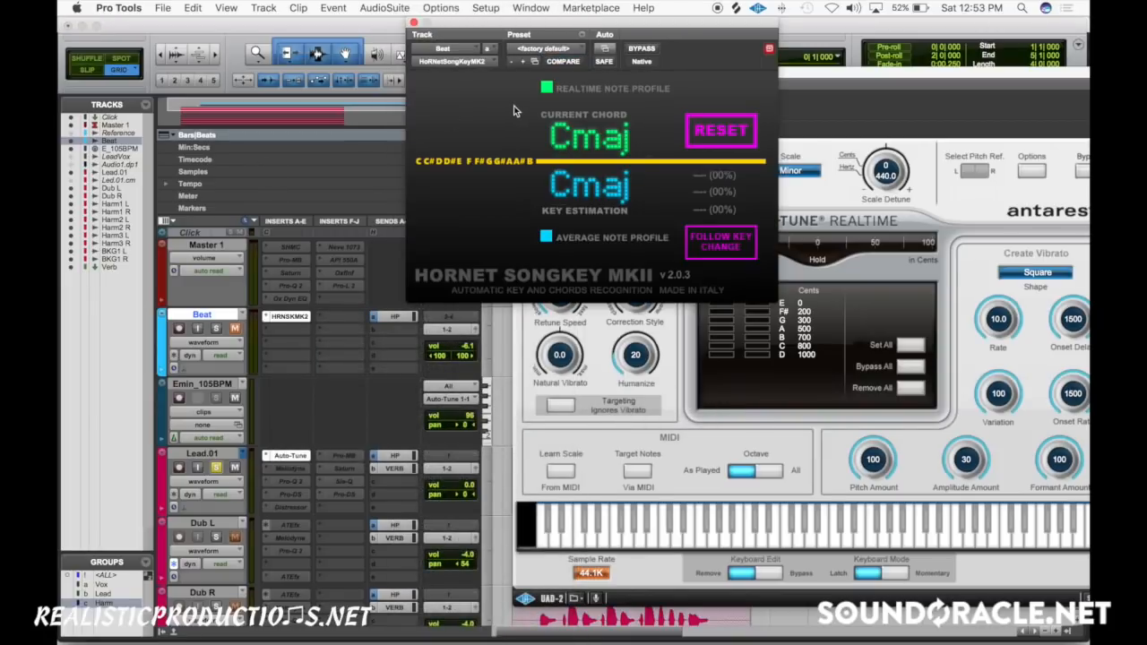
# - Arrange the two plug-in windows side by side and play the beat to let SongKey estimate its key
pyautogui.moveTo(621, 23); pyautogui.dragTo(525, 23)
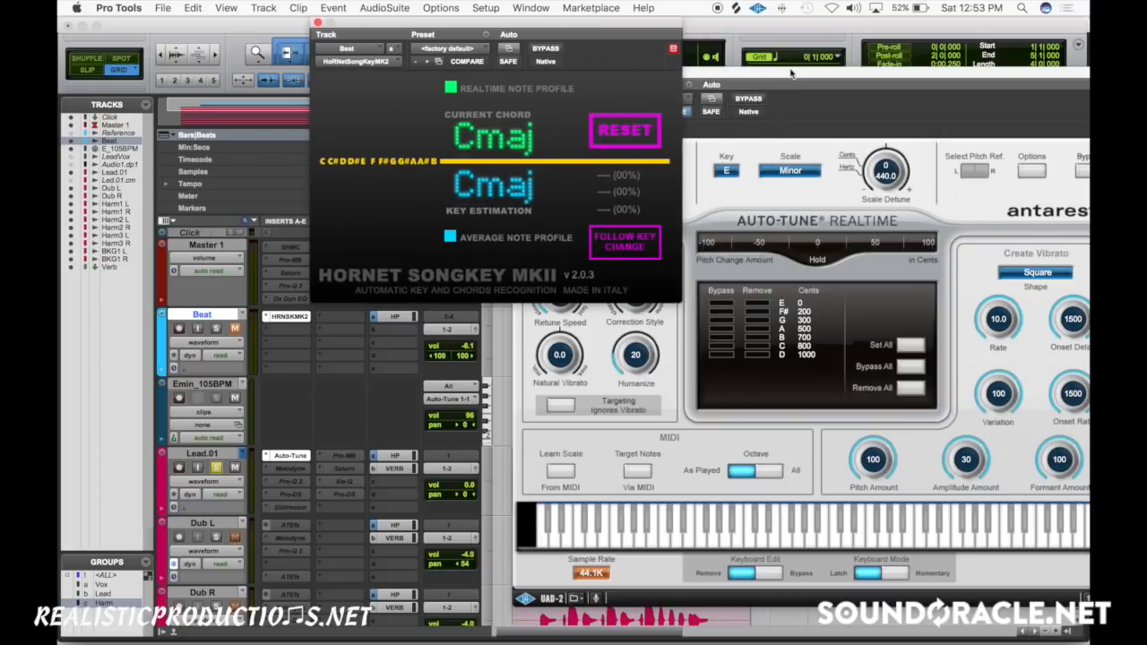
pyautogui.moveTo(793, 72); pyautogui.dragTo(1010, 283)
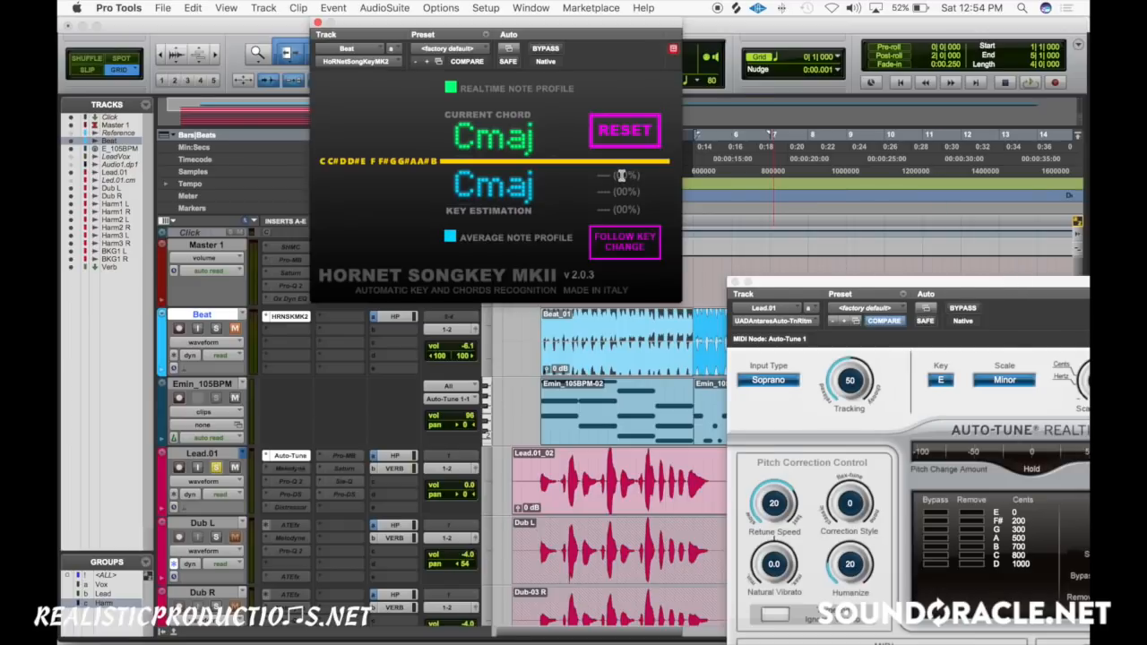
pyautogui.press('space')
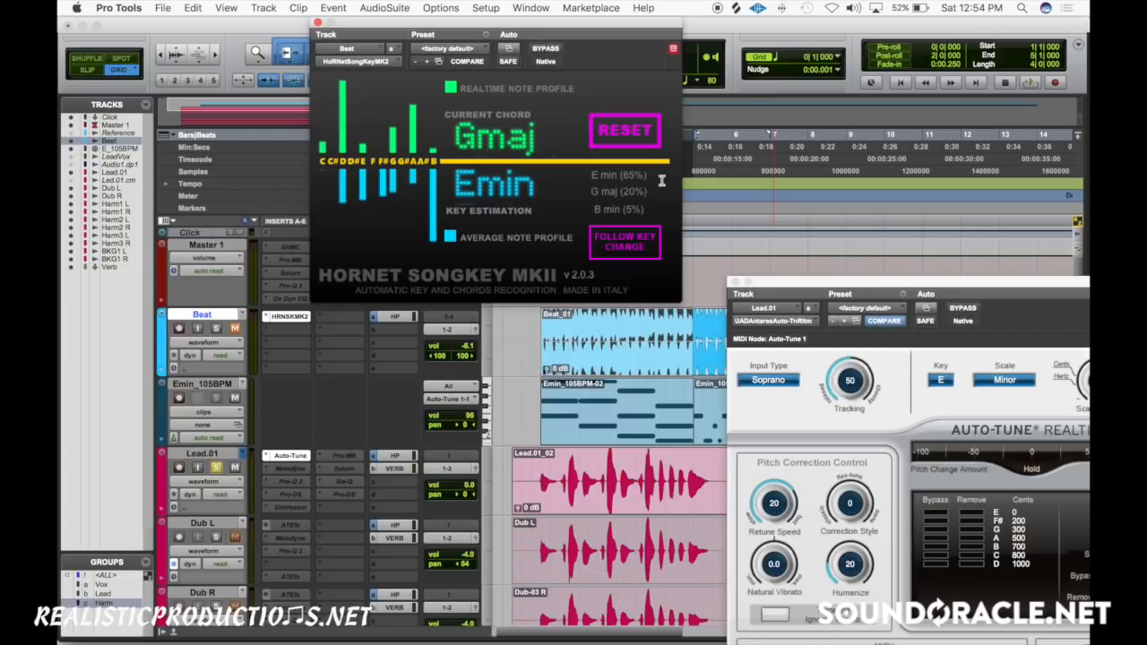
# - Deactivate the SongKey insert on the Beat track and close its plug-in window
pyautogui.moveTo(806, 283); pyautogui.dragTo(536, 130)
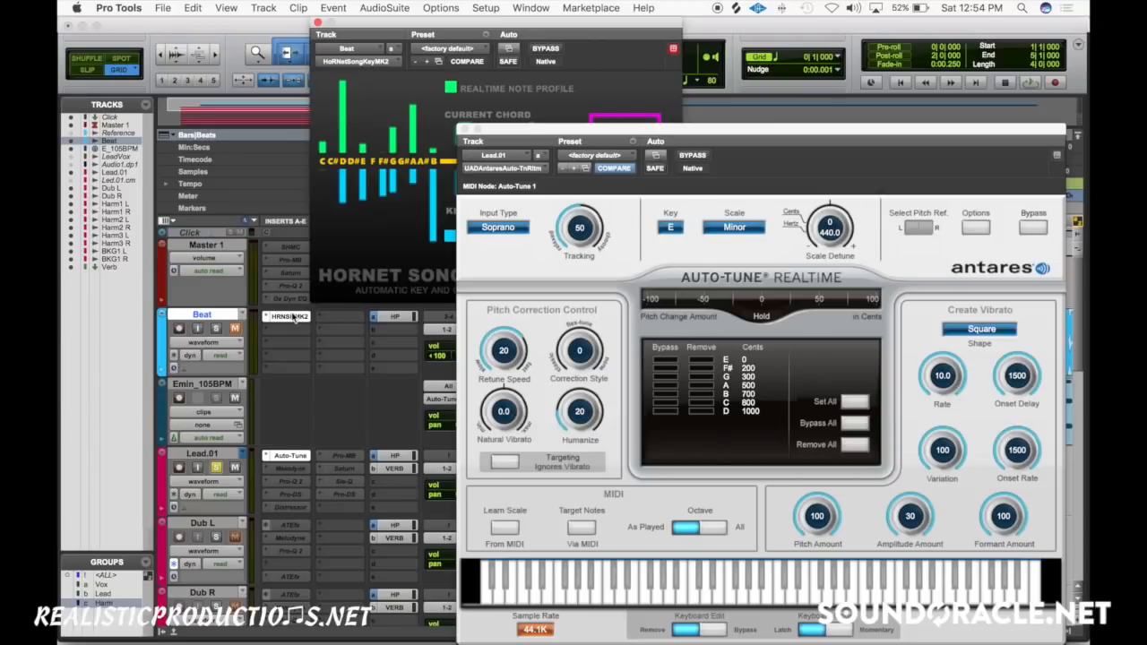
pyautogui.keyDown('ctrl'); pyautogui.keyDown('super'); pyautogui.click(295, 318); pyautogui.keyUp('super'); pyautogui.keyUp('ctrl')
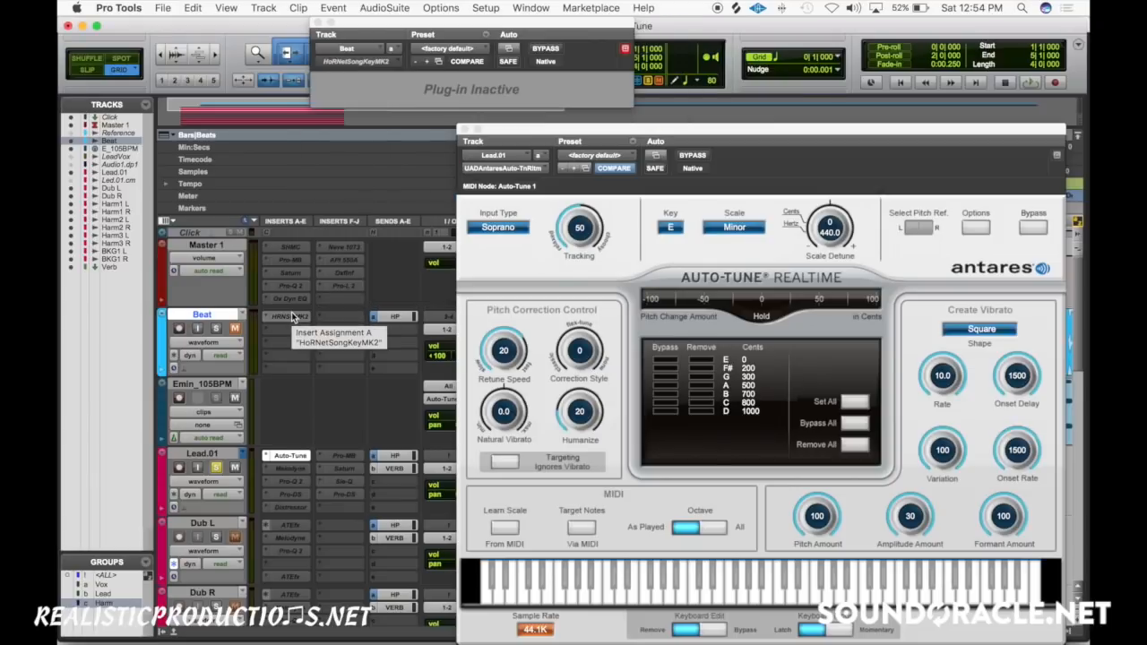
pyautogui.moveTo(593, 131); pyautogui.dragTo(525, 61)
pyautogui.click(315, 21)
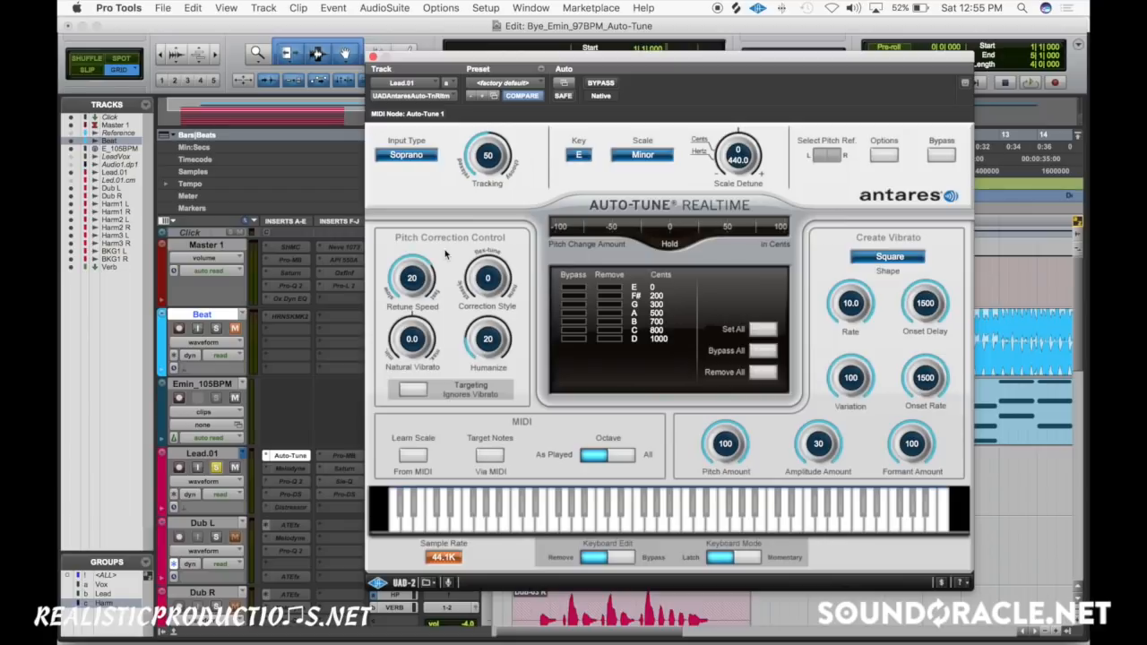
# - Play the lead vocal at Retune Speed 0, slow it to 52 with Natural Vibrato at 0.5, and return Retune Speed to 20
pyautogui.moveTo(415, 276); pyautogui.dragTo(430, 218)
pyautogui.press('space')
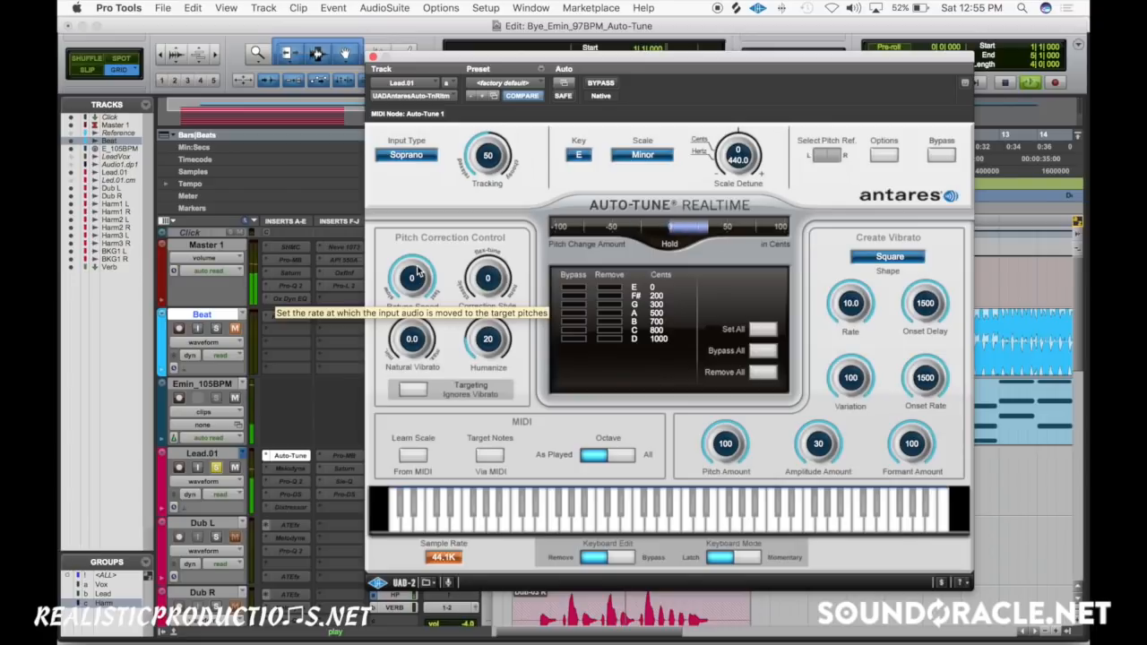
pyautogui.moveTo(416, 272); pyautogui.dragTo(414, 338)
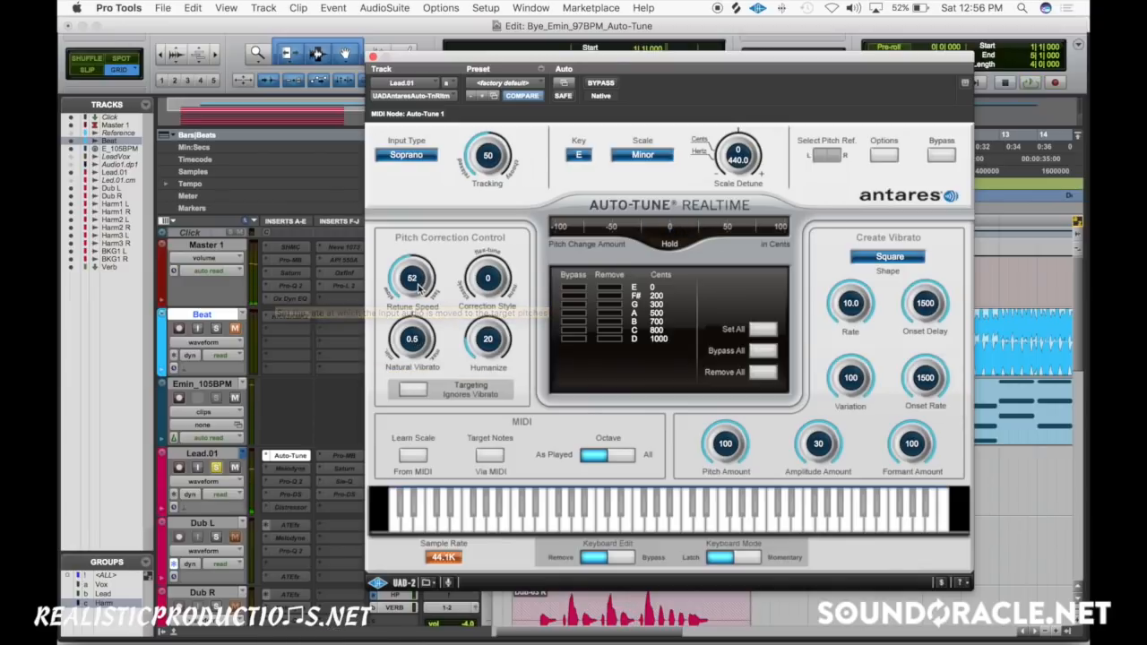
pyautogui.moveTo(418, 281); pyautogui.dragTo(431, 281)
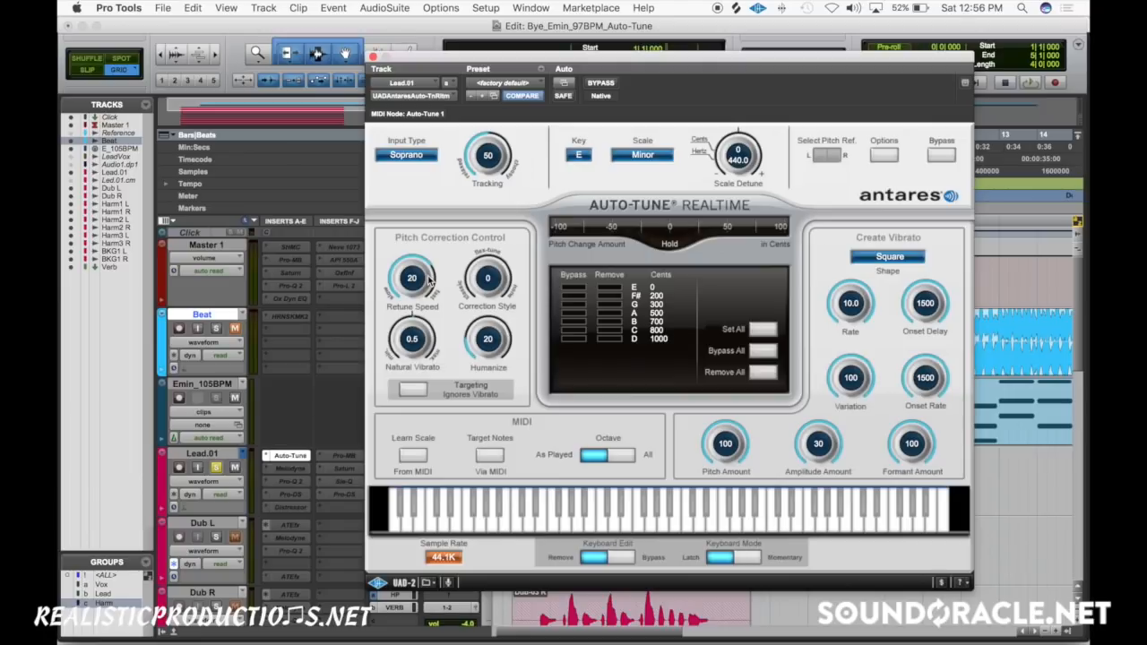
# - Audition the lead vocal with a slow Retune Speed of 81 and return the setting to 20
pyautogui.moveTo(430, 280); pyautogui.dragTo(436, 266)
pyautogui.moveTo(424, 269); pyautogui.dragTo(419, 285)
pyautogui.moveTo(414, 284); pyautogui.dragTo(412, 318)
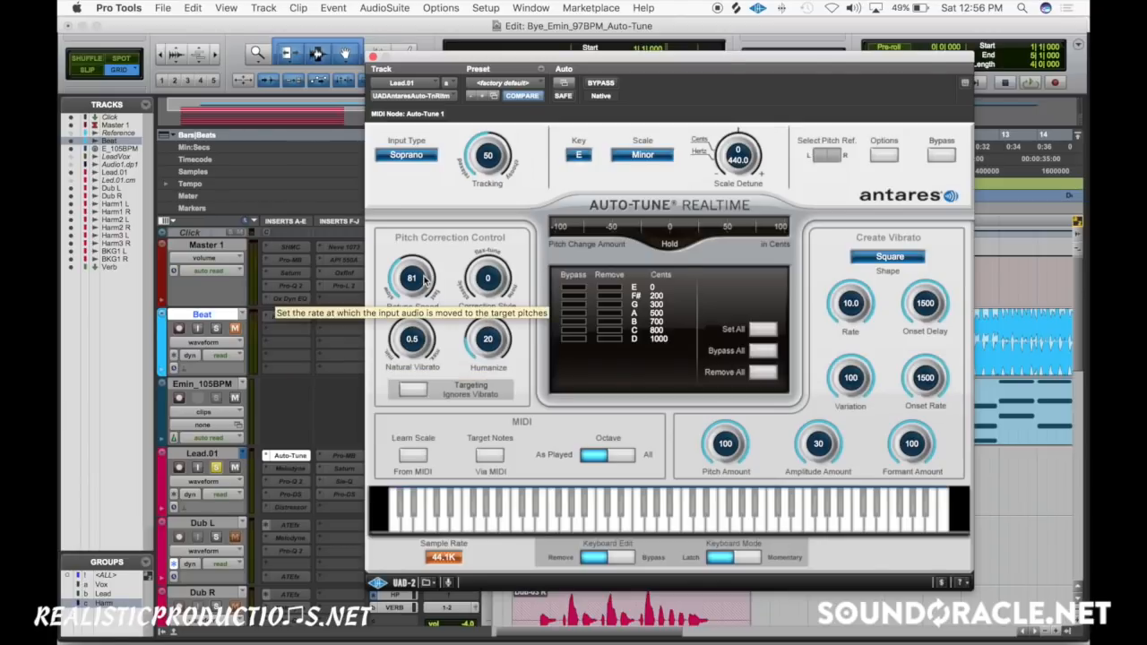
pyautogui.press('space')
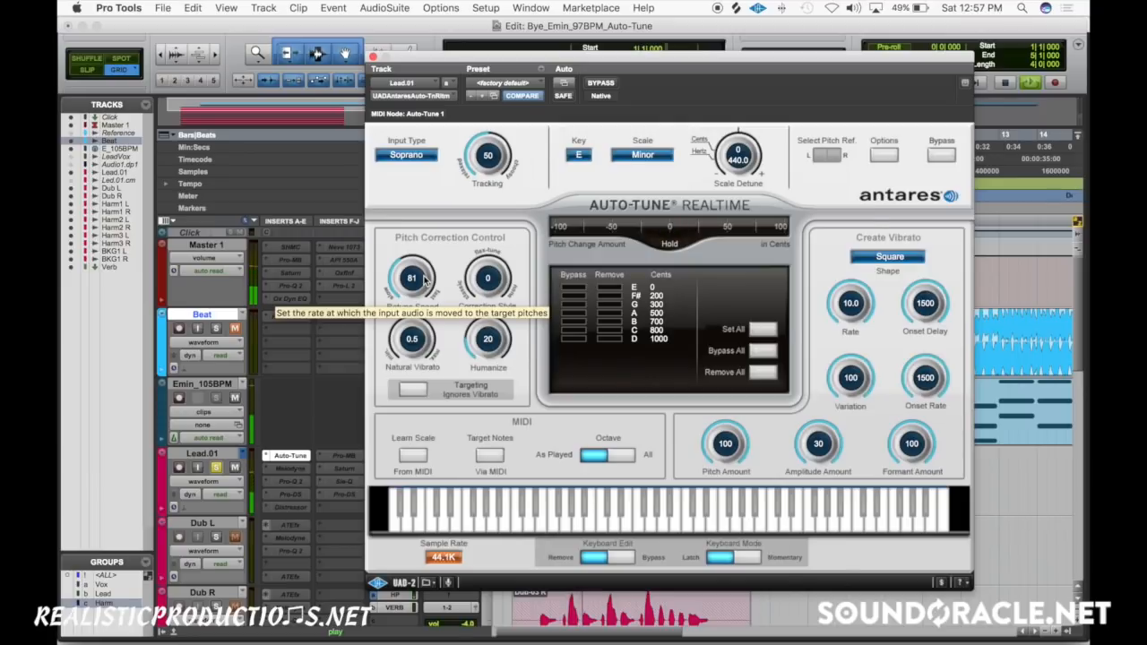
pyautogui.moveTo(437, 263); pyautogui.dragTo(437, 266)
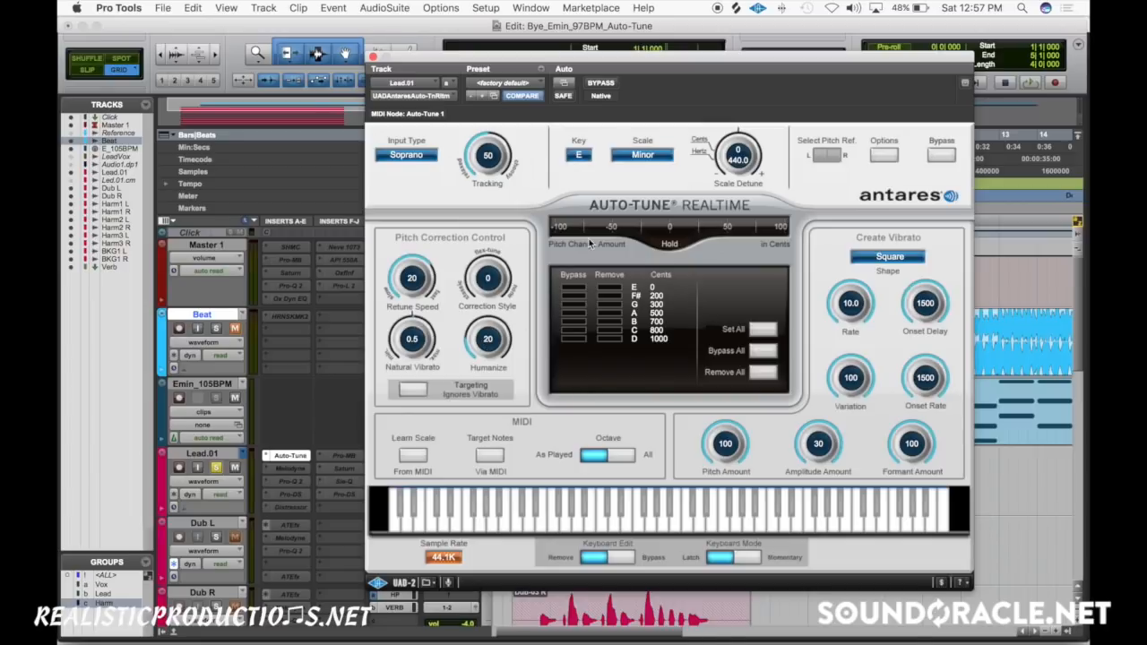
# - Select the held note ending the lead phrase on Lead.01 from 4|4|000 and play it with Humanize at 0
pyautogui.moveTo(639, 64); pyautogui.dragTo(942, 73)
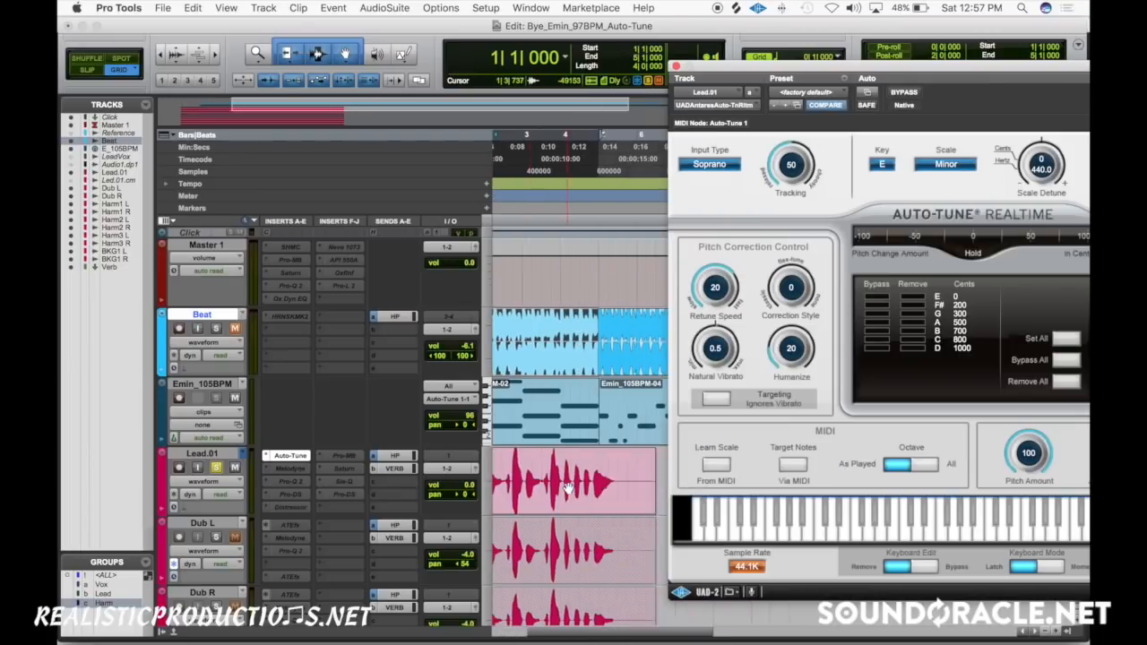
pyautogui.moveTo(552, 474); pyautogui.dragTo(588, 474)
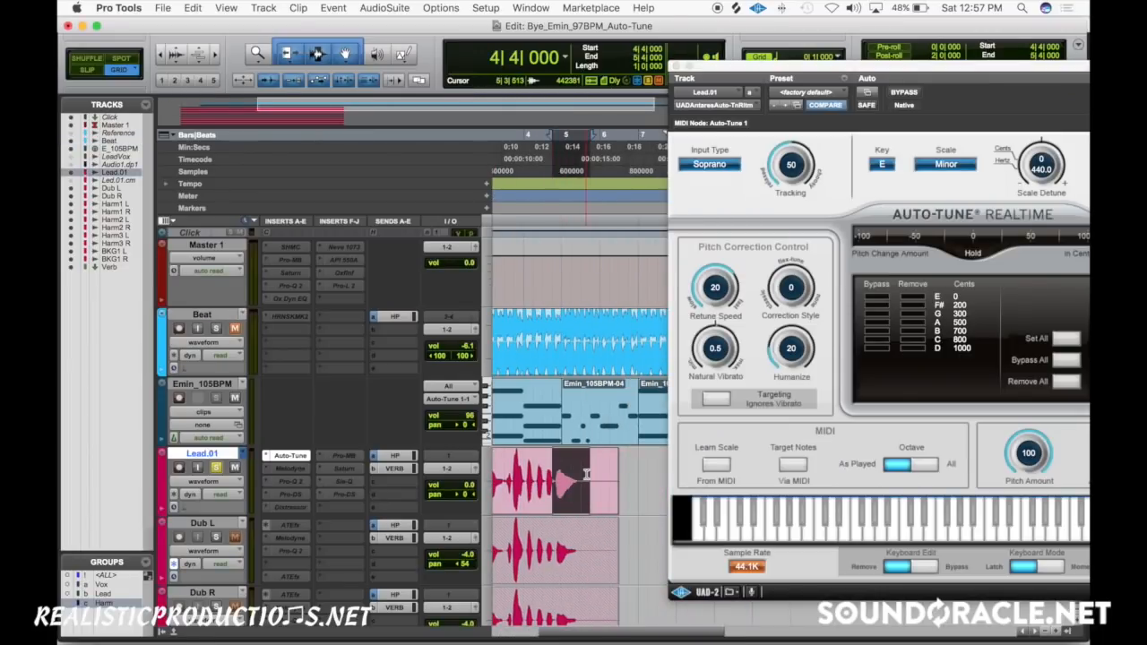
pyautogui.press('super+bracketright')
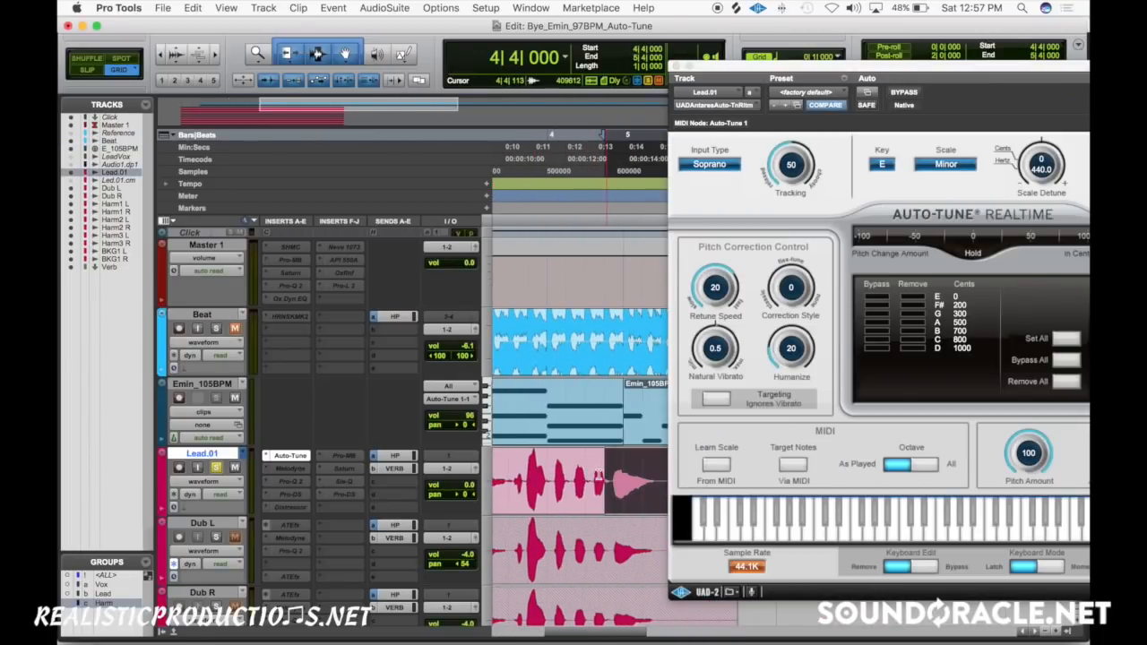
pyautogui.moveTo(793, 334); pyautogui.dragTo(798, 438)
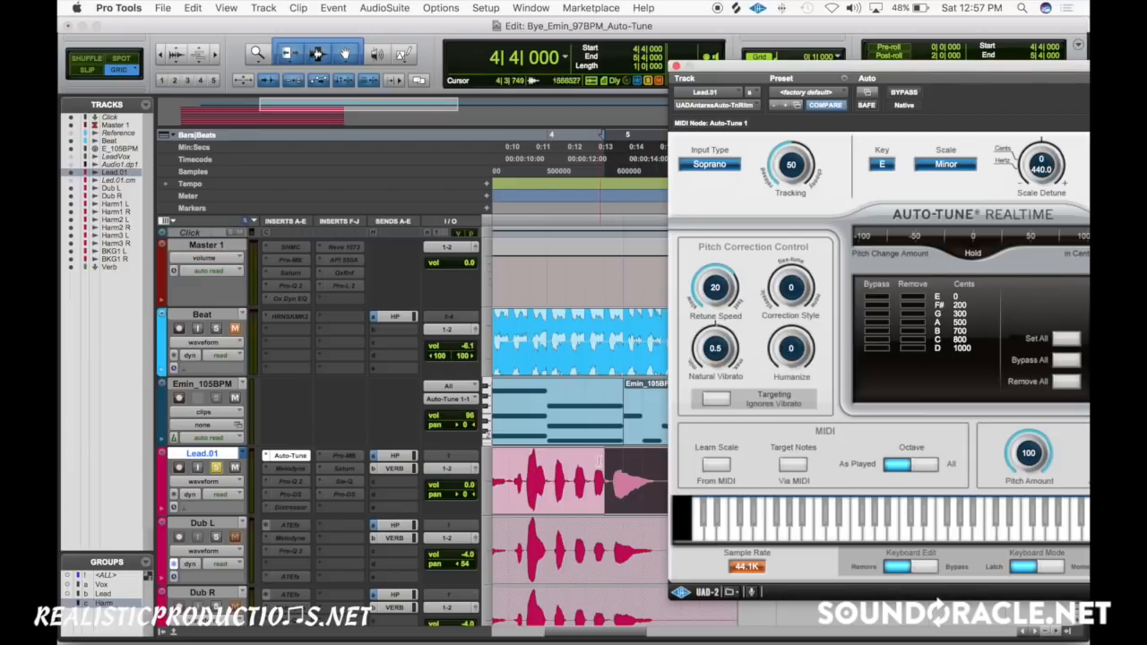
pyautogui.hscroll(1, 598, 466)
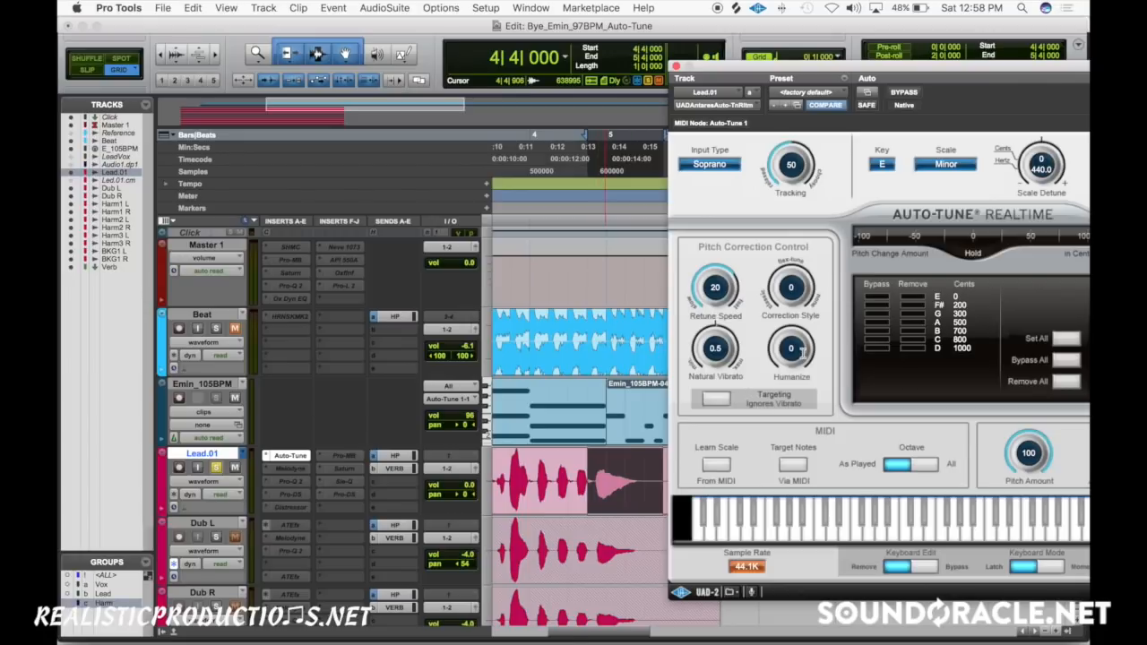
pyautogui.moveTo(802, 352)
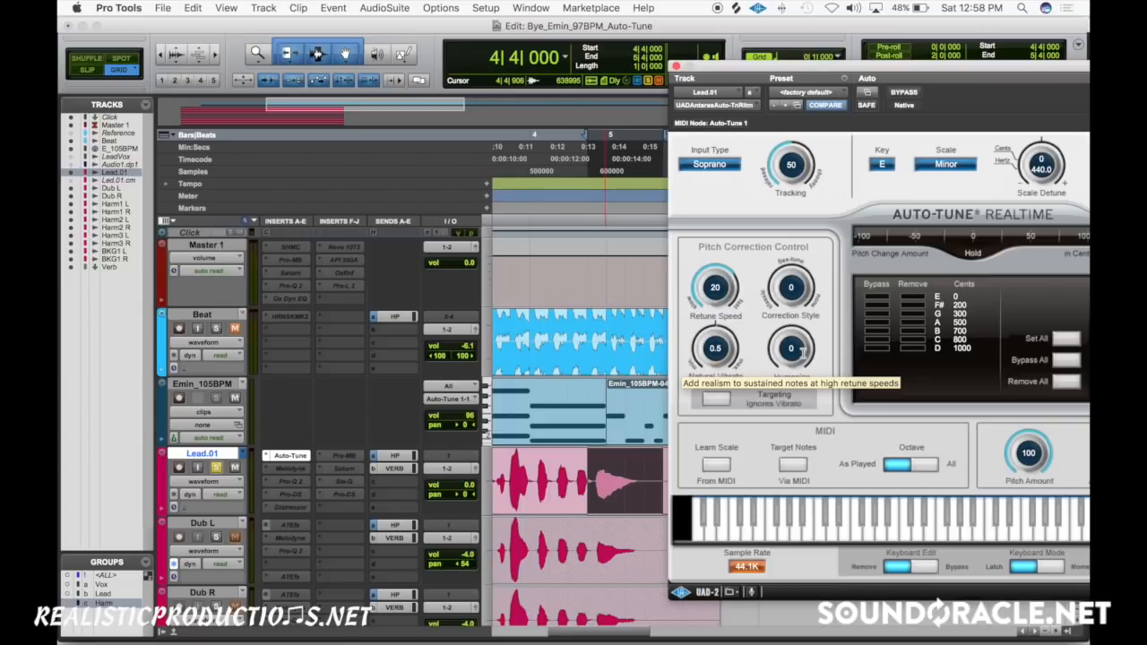
pyautogui.press('space')
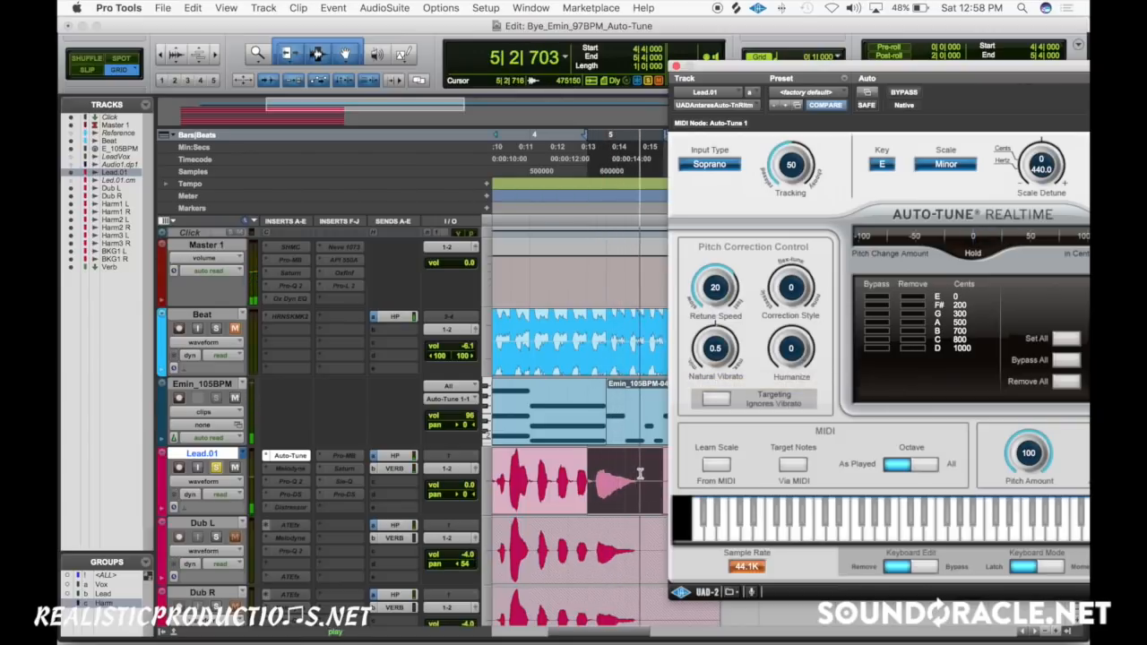
# - Tighten the Lead.01 selection around the held note and play it with Humanize at 52
pyautogui.moveTo(640, 474); pyautogui.dragTo(588, 485)
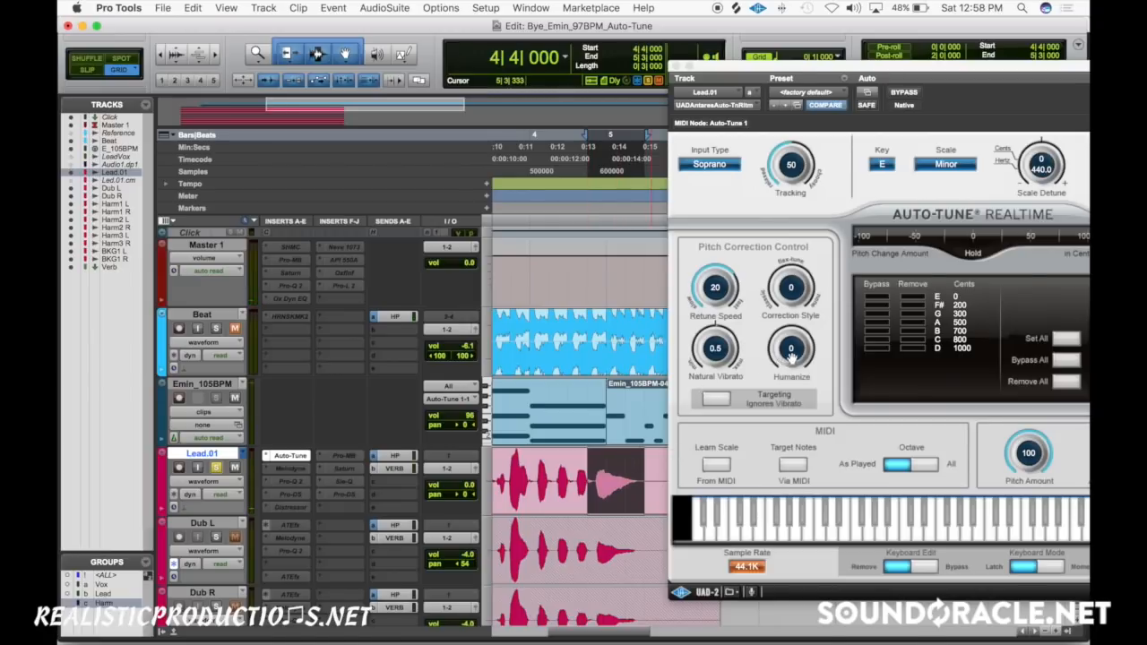
pyautogui.moveTo(792, 358); pyautogui.dragTo(812, 287)
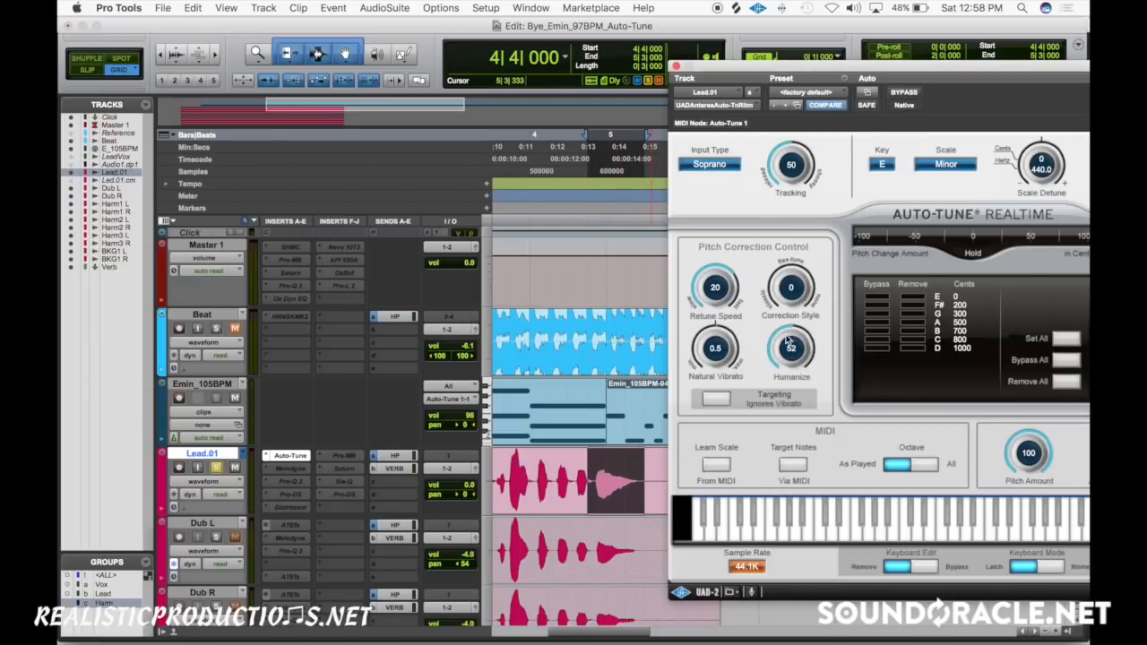
pyautogui.press('space')
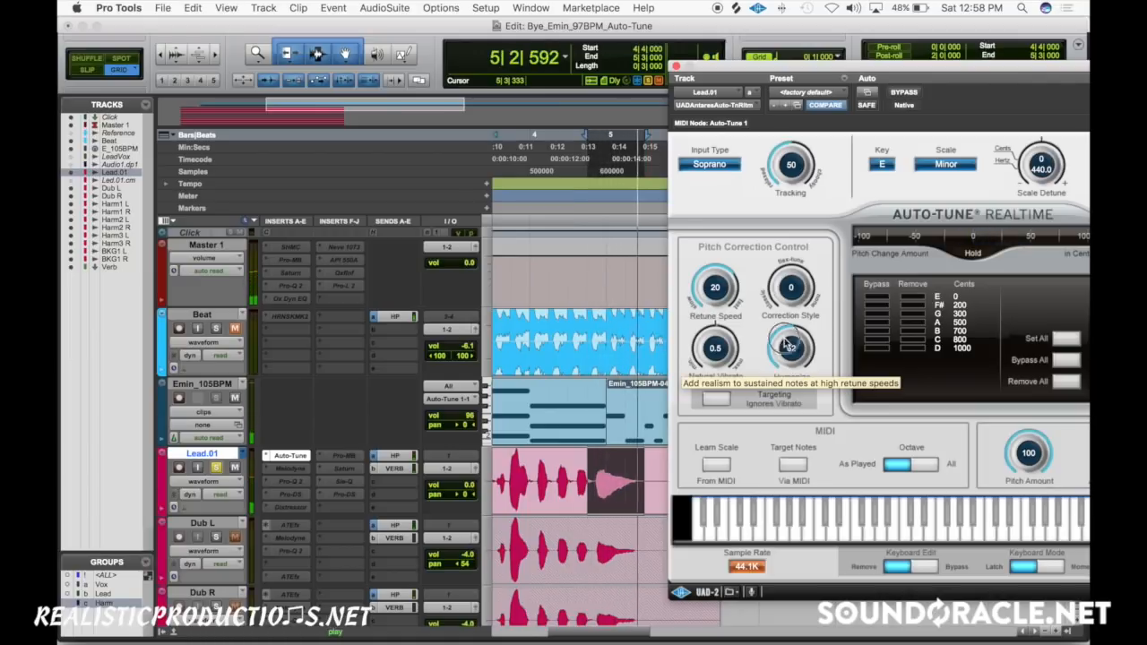
# - Compare the held note's playback with Humanize at 0 and at 50
pyautogui.moveTo(785, 343); pyautogui.dragTo(787, 468)
pyautogui.press('space')
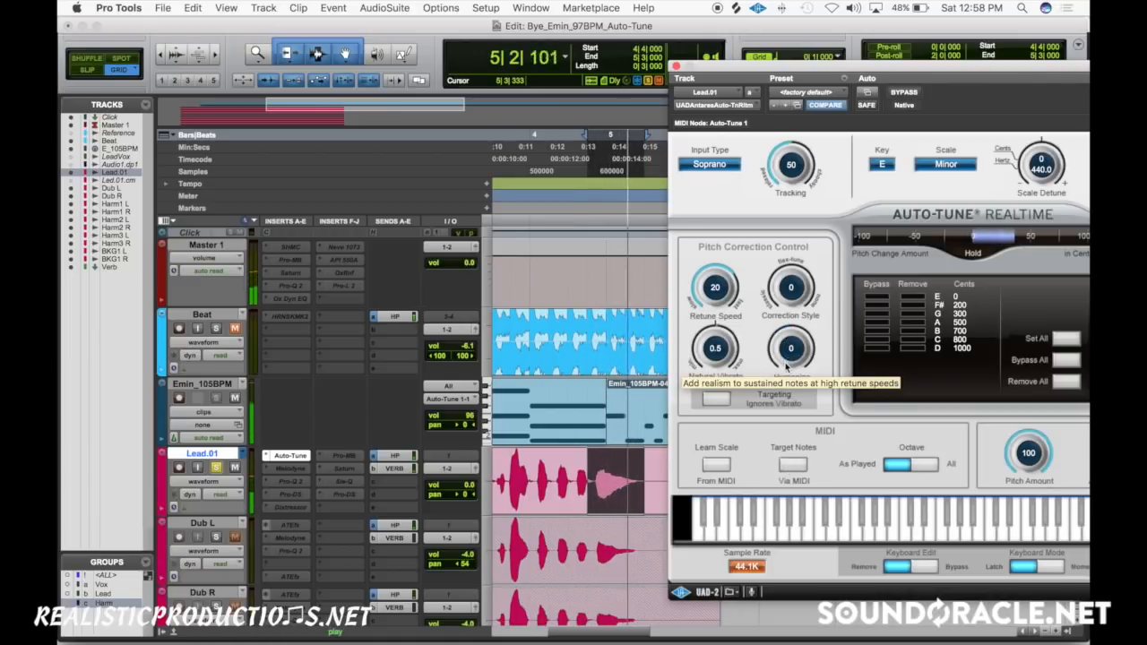
pyautogui.moveTo(792, 359); pyautogui.dragTo(808, 320)
pyautogui.press('space')
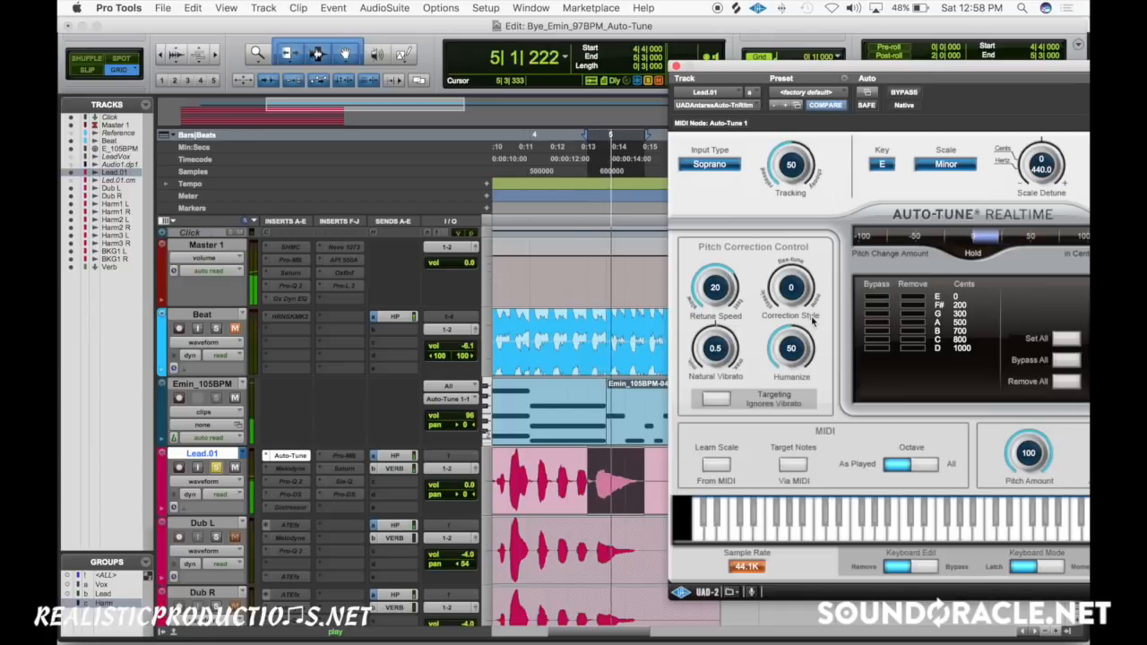
# - Select the held note's tail from 5|1|523 to 5|2|788 and audition it with Humanize at 50, 0 and 56
pyautogui.press('space')
pyautogui.moveTo(611, 477)
pyautogui.mouseDown()
pyautogui.moveTo(637, 474)
pyautogui.moveTo(618, 477)
pyautogui.mouseUp()
pyautogui.press('space')
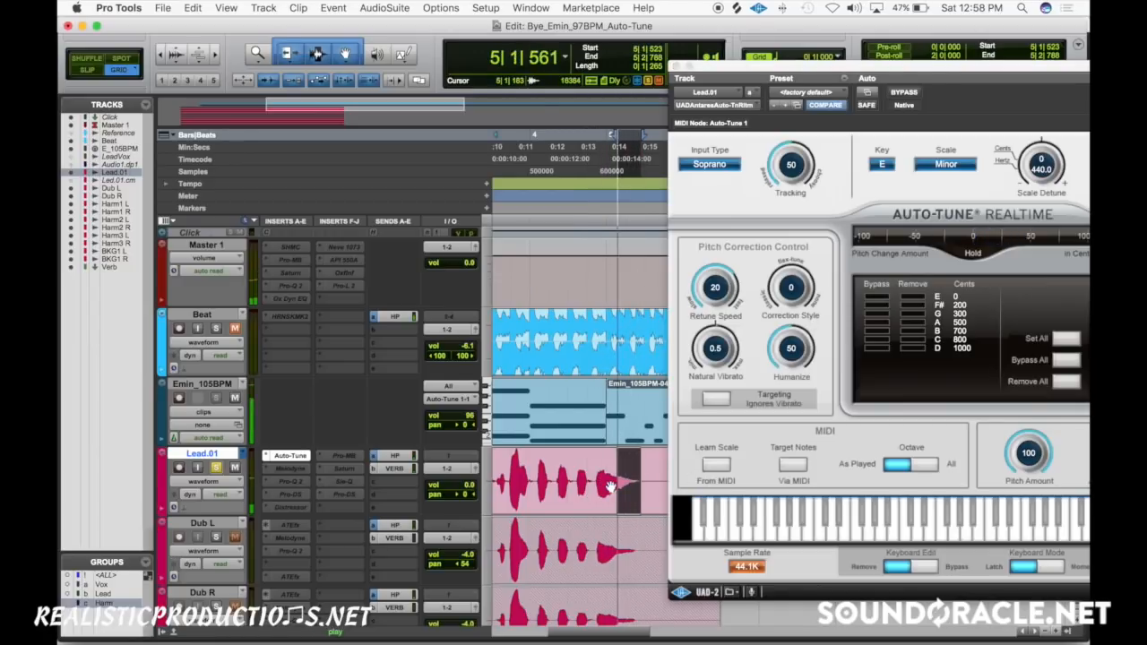
pyautogui.moveTo(790, 350); pyautogui.dragTo(794, 506)
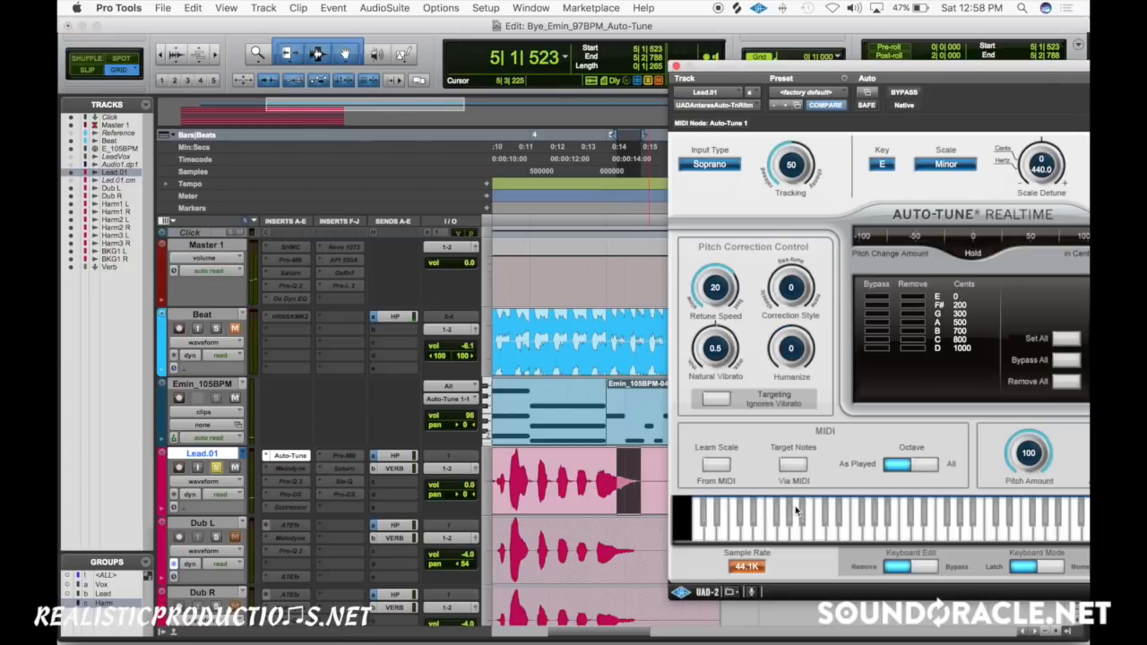
pyautogui.press('space')
pyautogui.moveTo(790, 351); pyautogui.dragTo(792, 202)
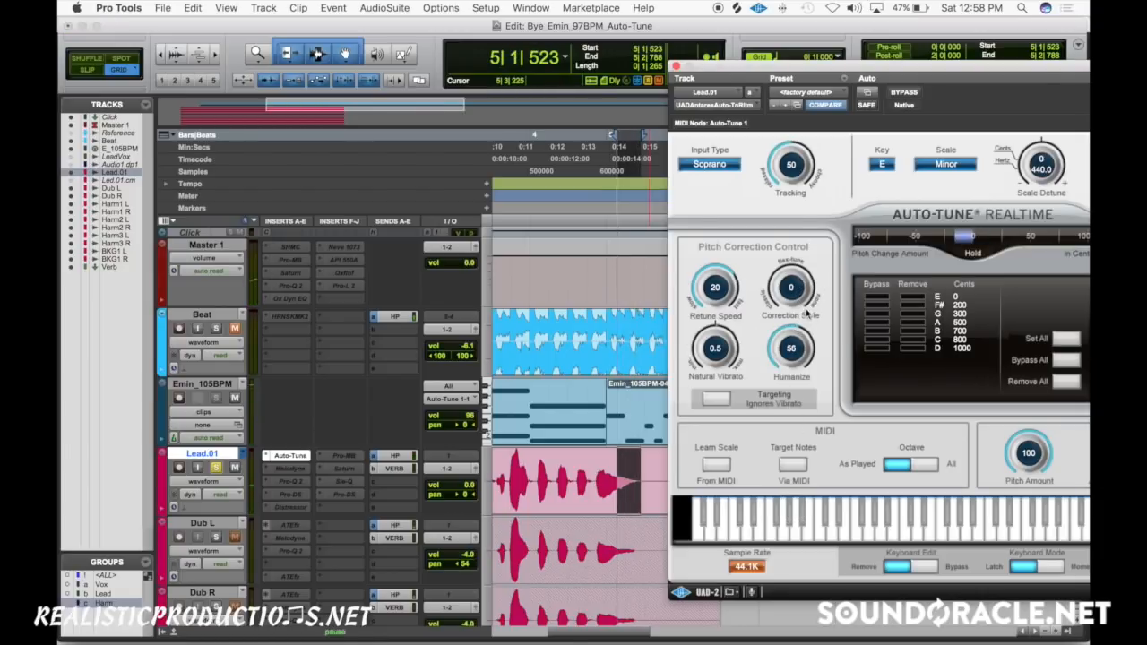
# - Reselect the whole held note from 4|4|000 and audition it with Humanize at 0 and 37
pyautogui.moveTo(587, 475); pyautogui.dragTo(643, 475)
pyautogui.moveTo(789, 350); pyautogui.dragTo(779, 550)
pyautogui.press('space')
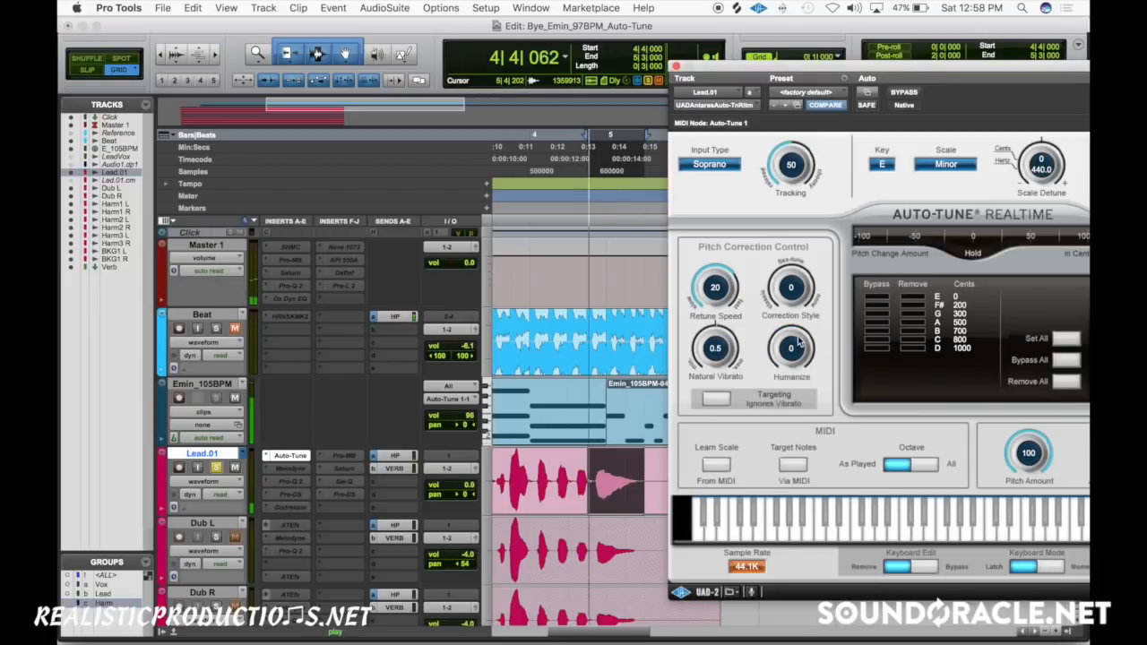
pyautogui.moveTo(798, 347); pyautogui.dragTo(806, 327)
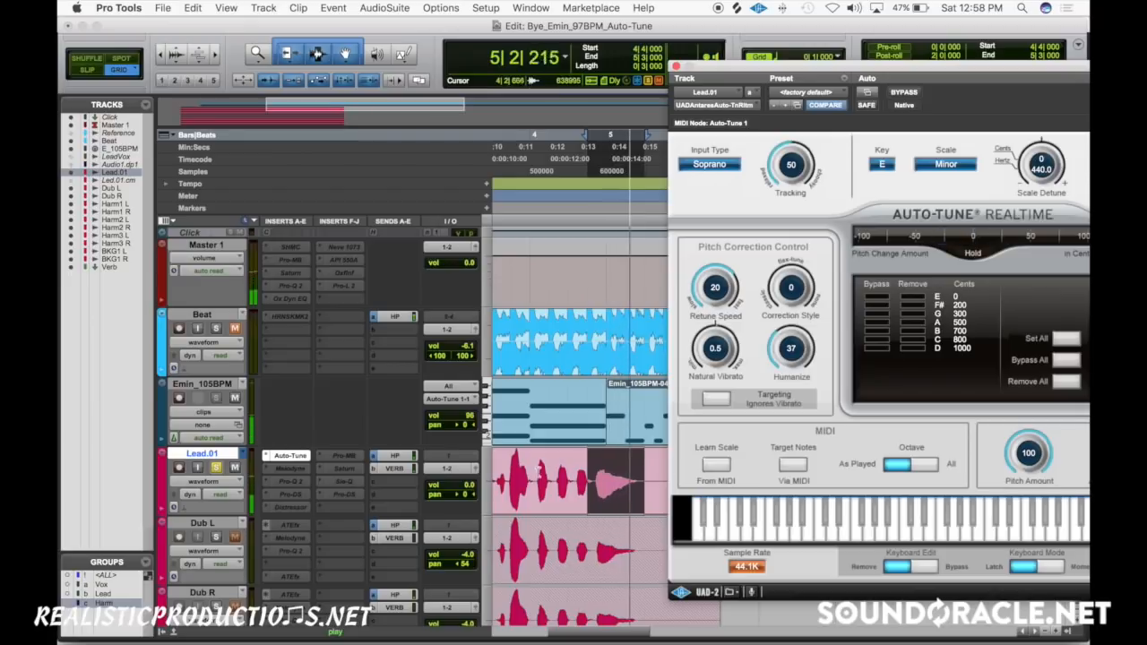
# - Extend the Lead.01 selection to begin at 4|1|000 and set Humanize to 35
pyautogui.moveTo(529, 474); pyautogui.dragTo(644, 475)
pyautogui.moveTo(789, 351); pyautogui.dragTo(789, 351)
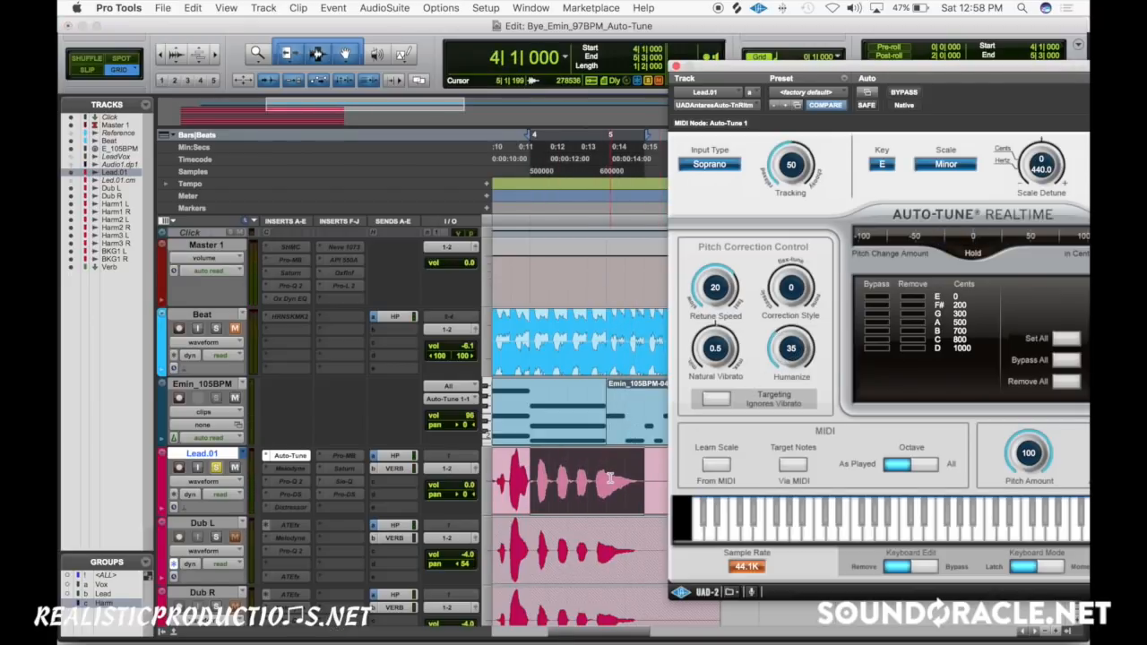
# - Compare the held note's playback with Humanize at 35 and at 0, and set Humanize to 20
pyautogui.press('space')
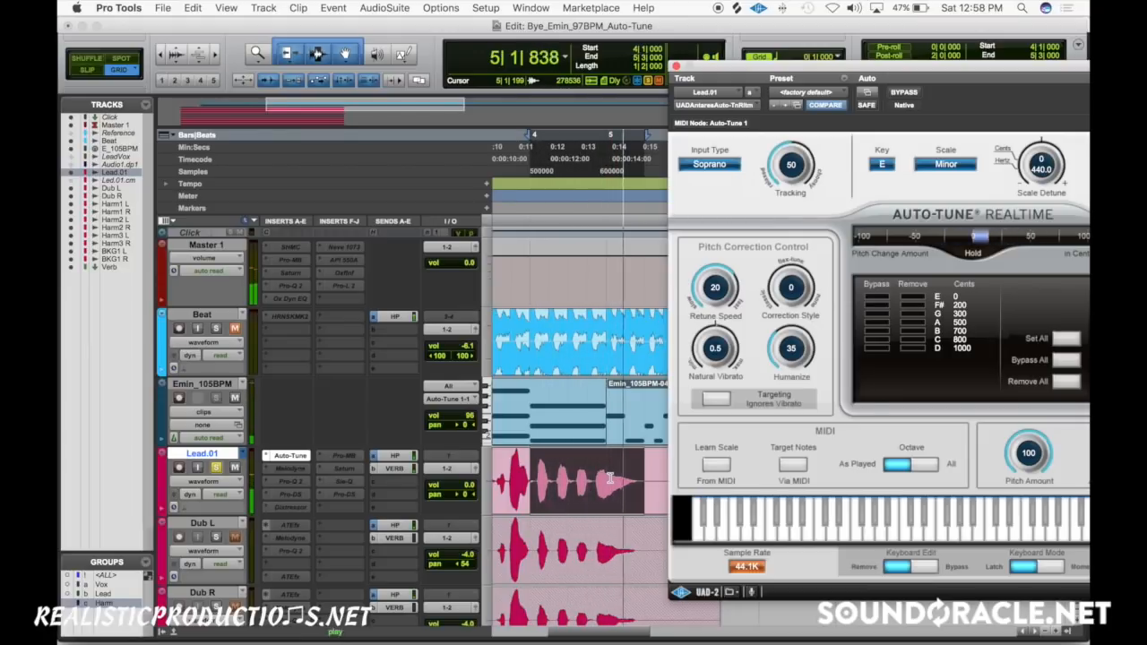
pyautogui.press('space')
pyautogui.moveTo(795, 337); pyautogui.dragTo(789, 481)
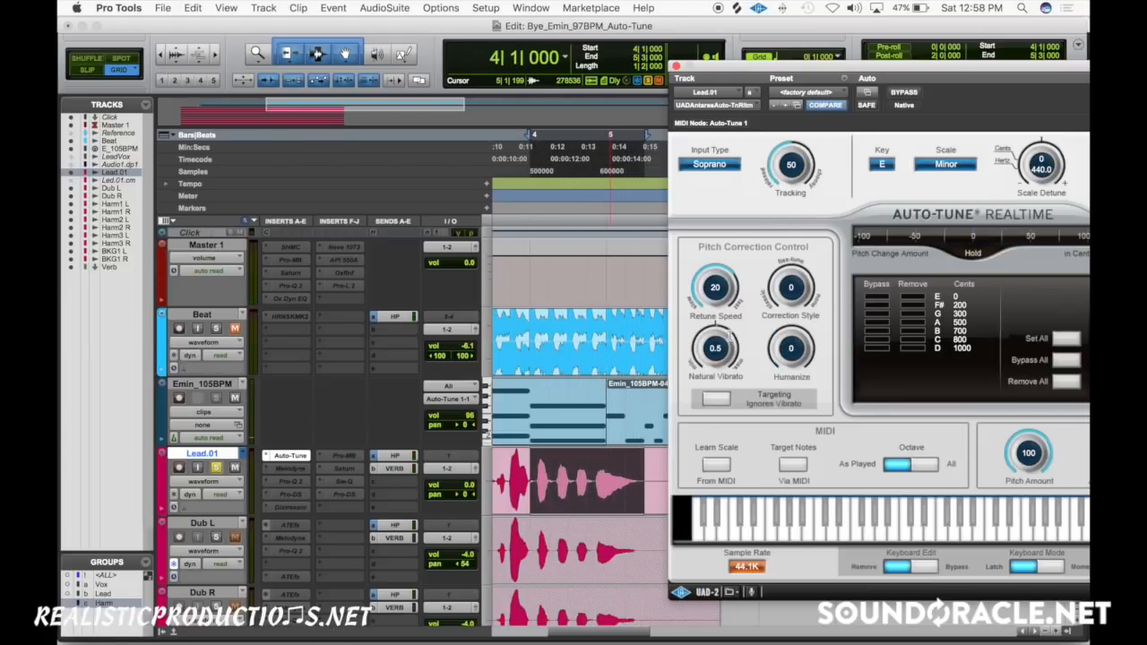
pyautogui.press('space')
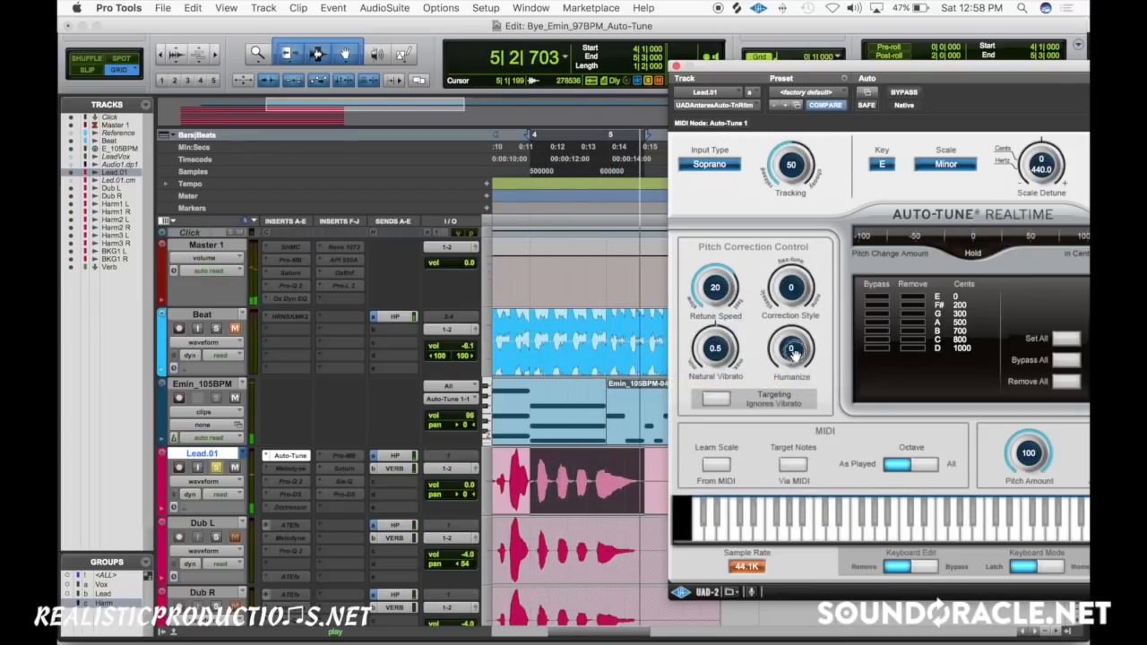
pyautogui.press('space')
pyautogui.moveTo(795, 358); pyautogui.dragTo(800, 335)
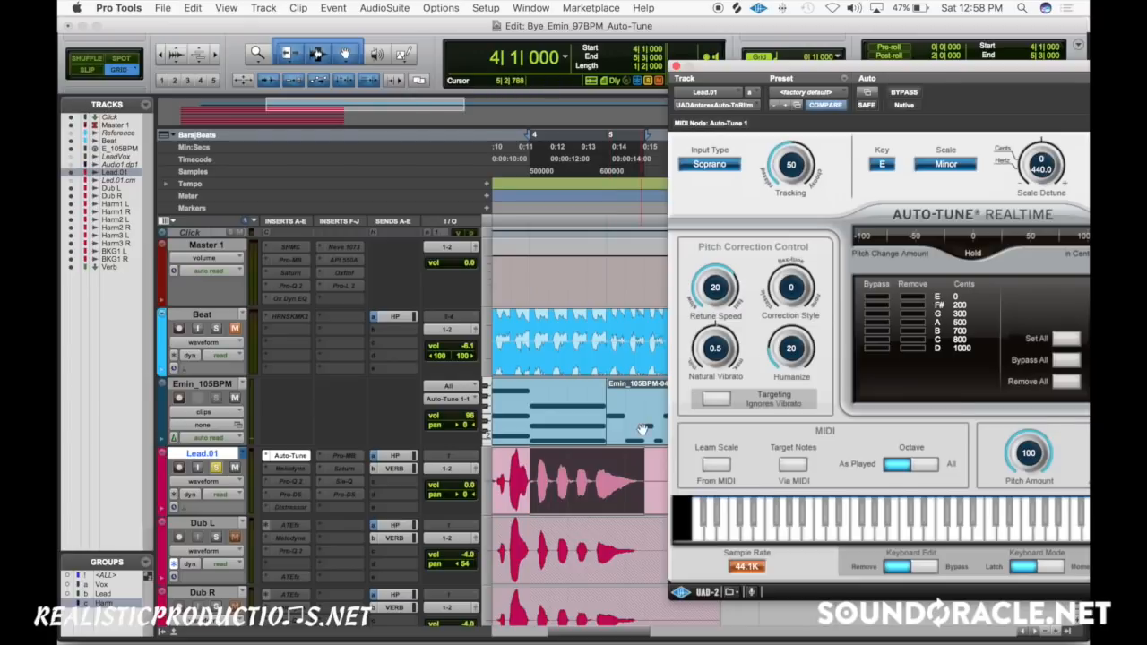
# - Select the Lead.01 vocal from 1|1|000 to about bar 5 and move the Auto-Tune window back over the tracks
pyautogui.press('r')
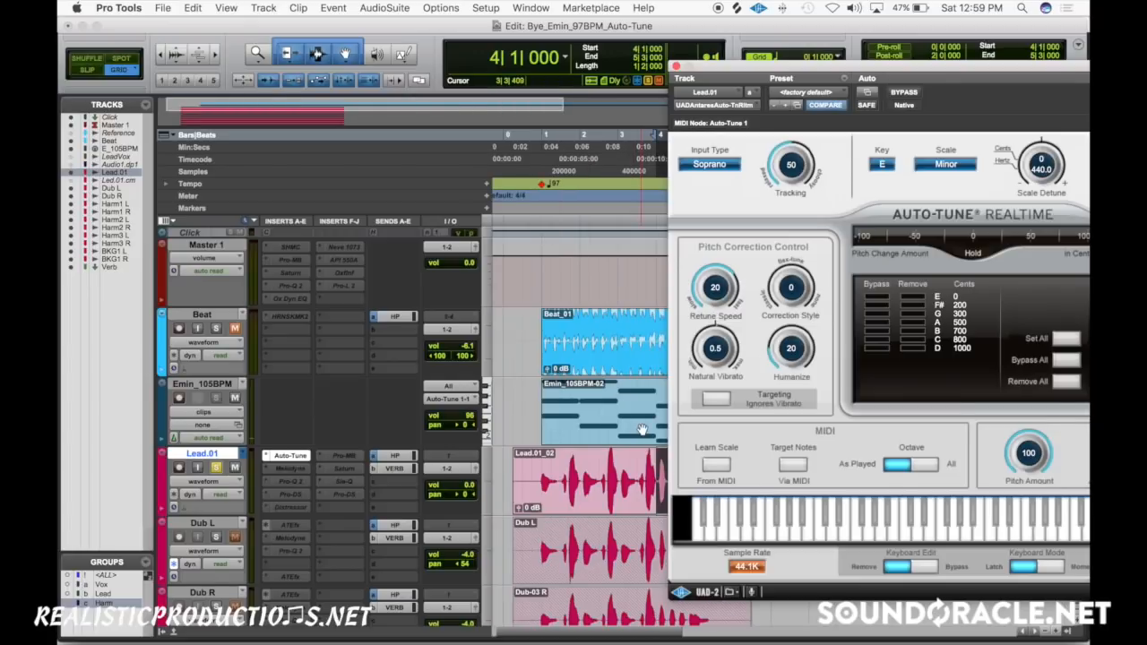
pyautogui.press('r')
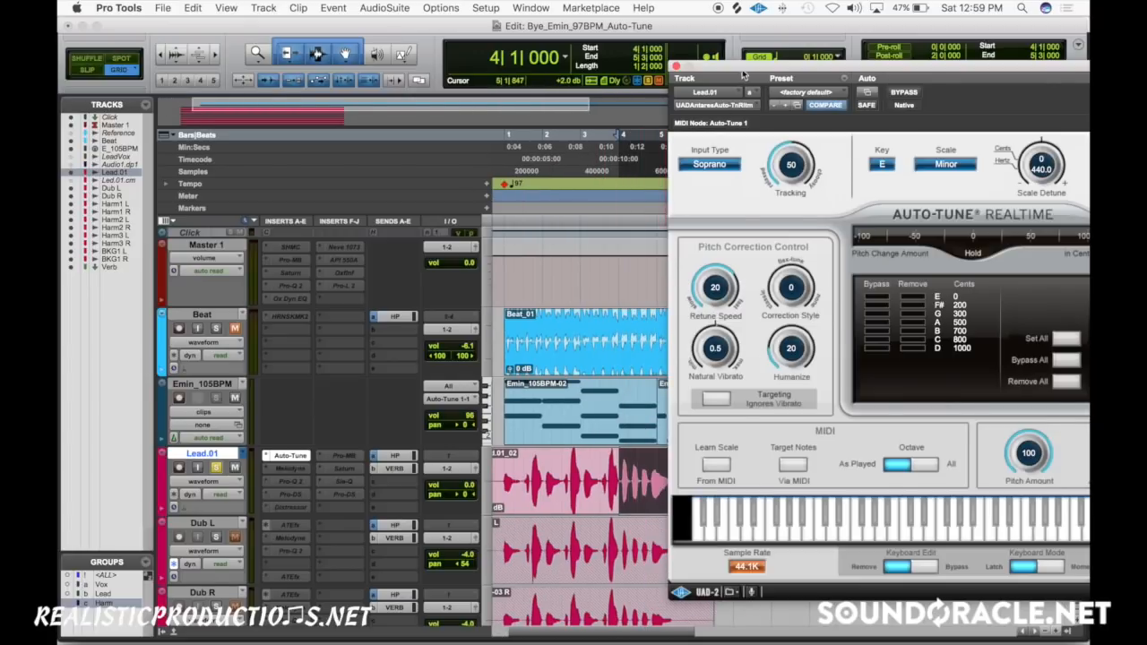
pyautogui.moveTo(743, 74); pyautogui.dragTo(823, 78)
pyautogui.hscroll(2, 626, 416)
pyautogui.hscroll(-5, 626, 417)
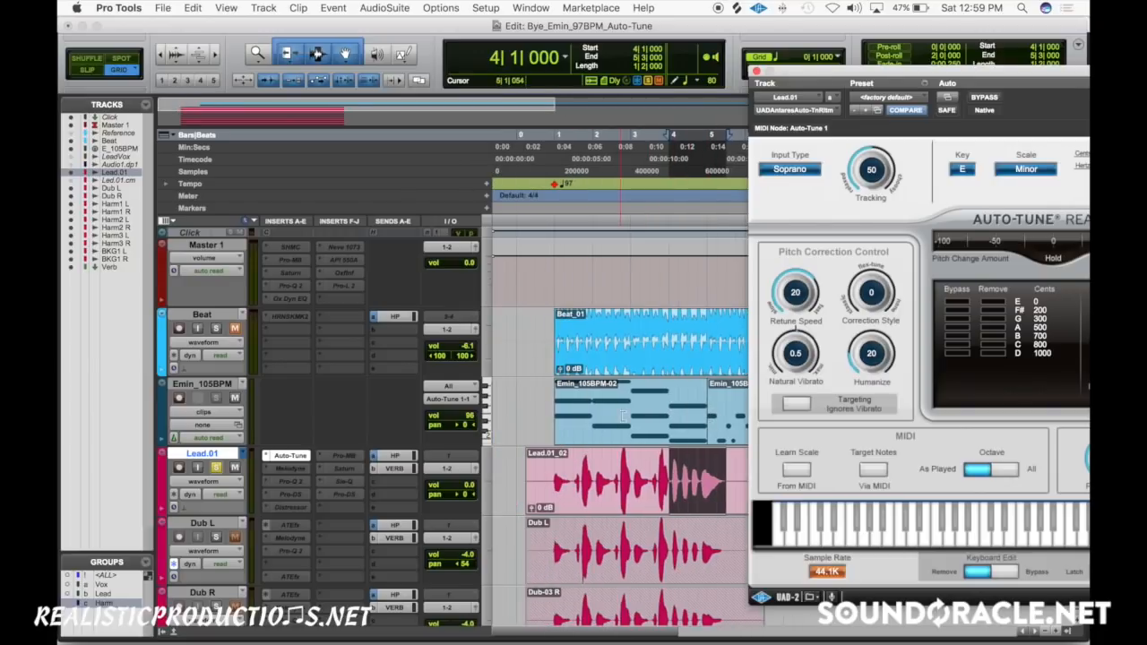
pyautogui.moveTo(708, 475); pyautogui.dragTo(555, 488)
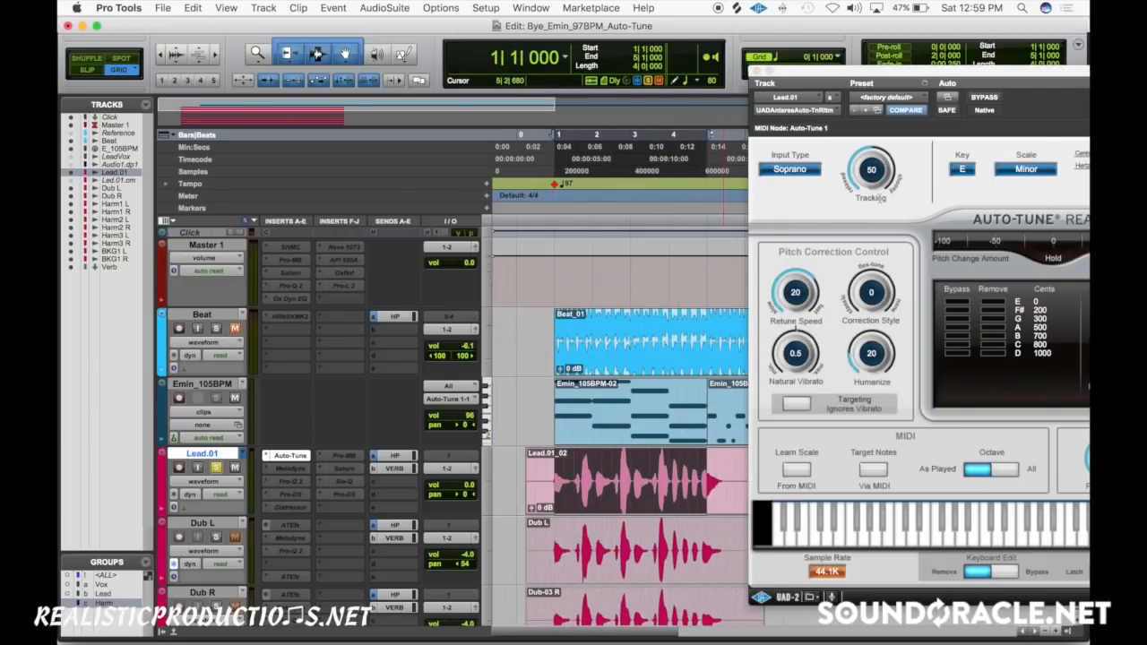
pyautogui.moveTo(959, 72); pyautogui.dragTo(732, 77)
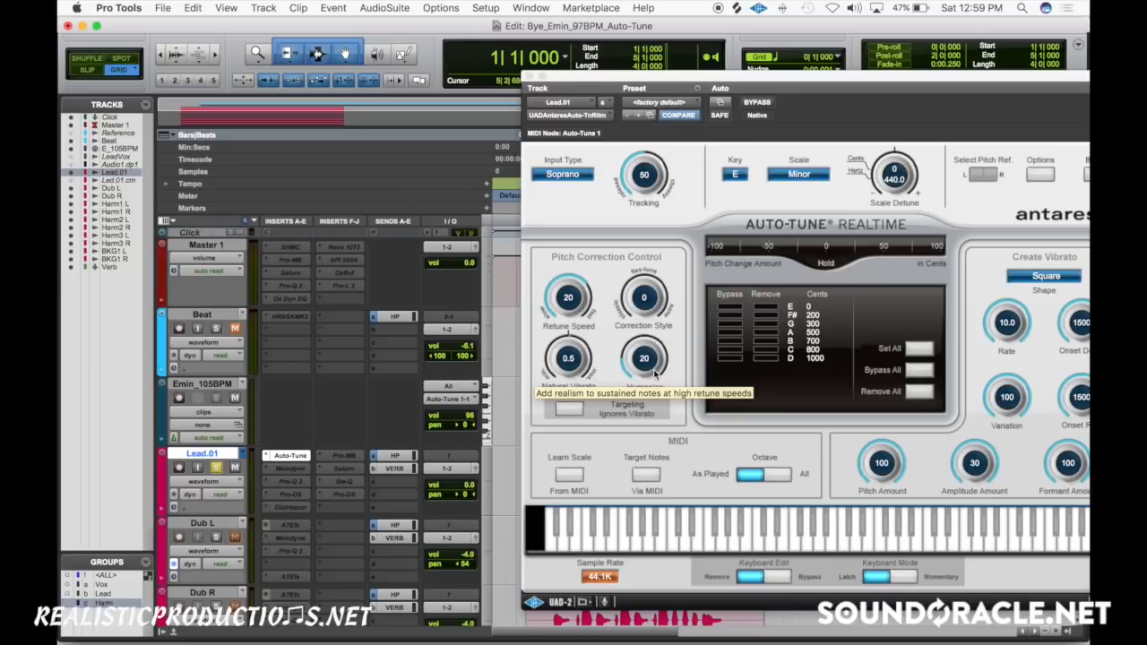
# - Sweep Correction Style from 0 up to 100, back down to 0, and up to 55 to demonstrate its range
pyautogui.click(653, 298)
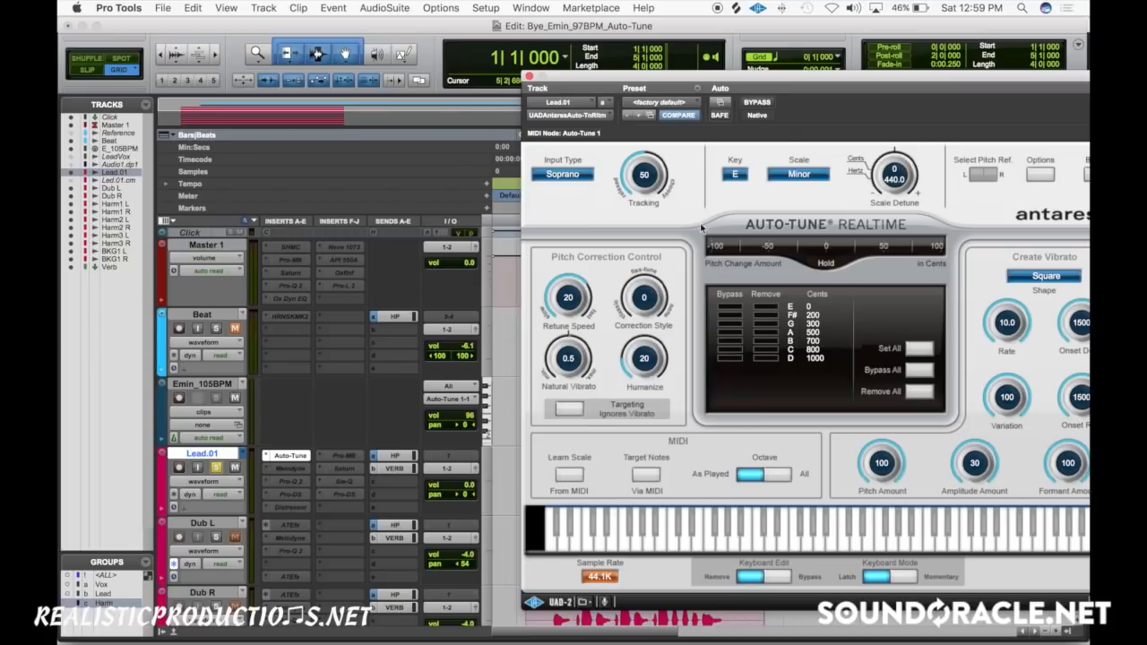
pyautogui.moveTo(834, 83); pyautogui.dragTo(779, 77)
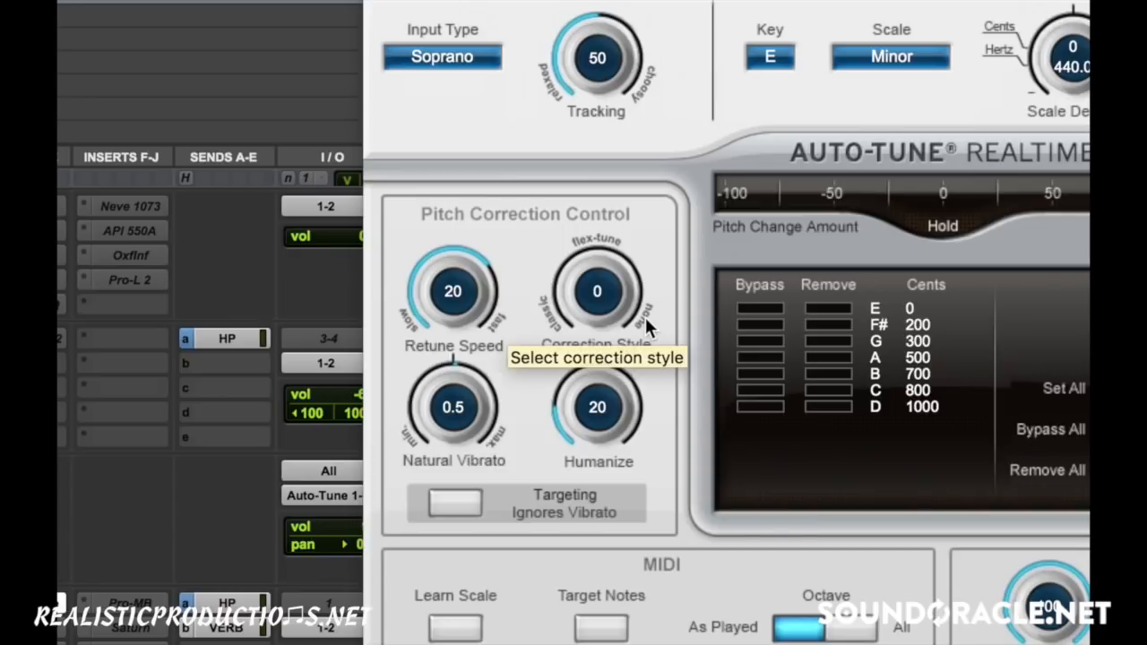
pyautogui.moveTo(644, 315); pyautogui.dragTo(665, 62)
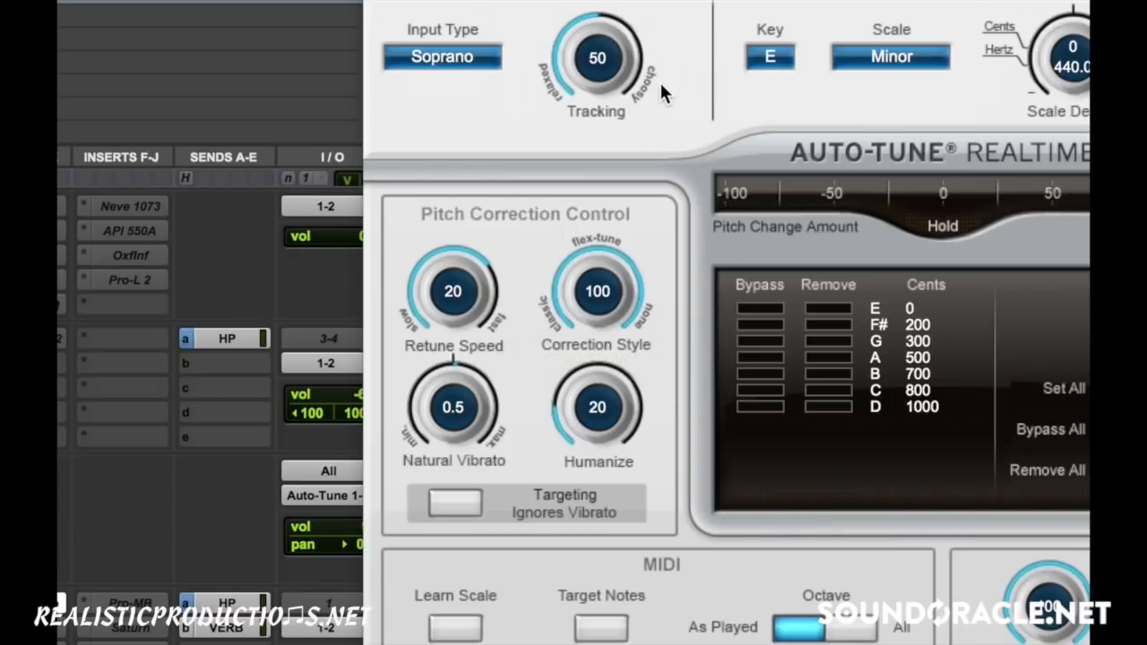
pyautogui.moveTo(607, 261); pyautogui.dragTo(611, 542)
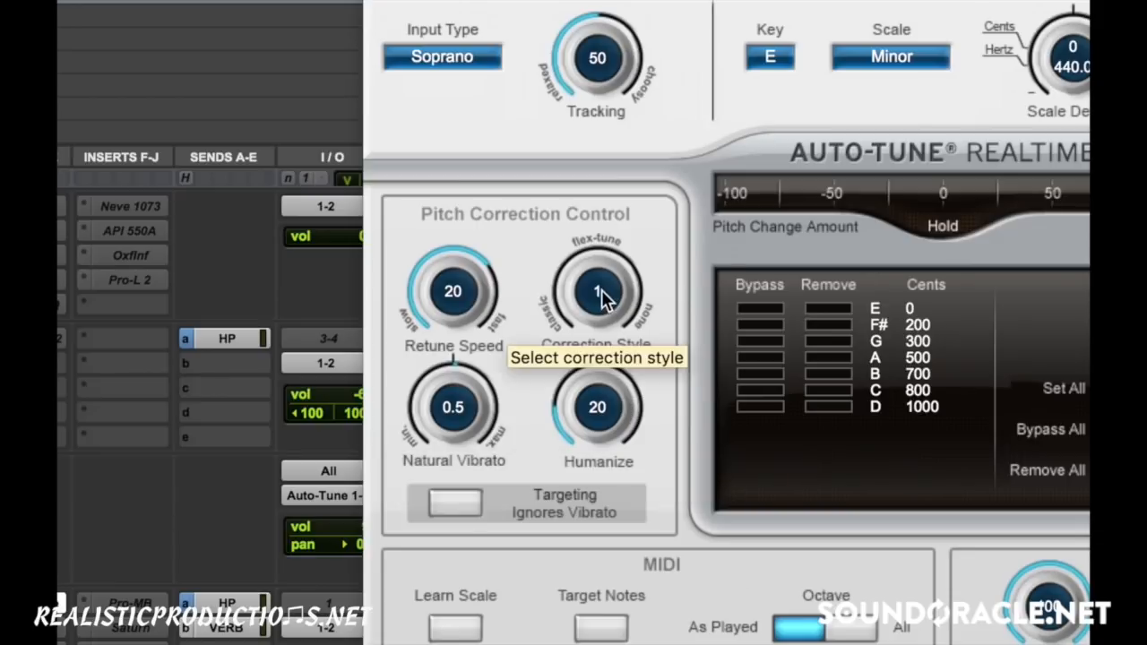
pyautogui.moveTo(601, 289); pyautogui.dragTo(597, 359)
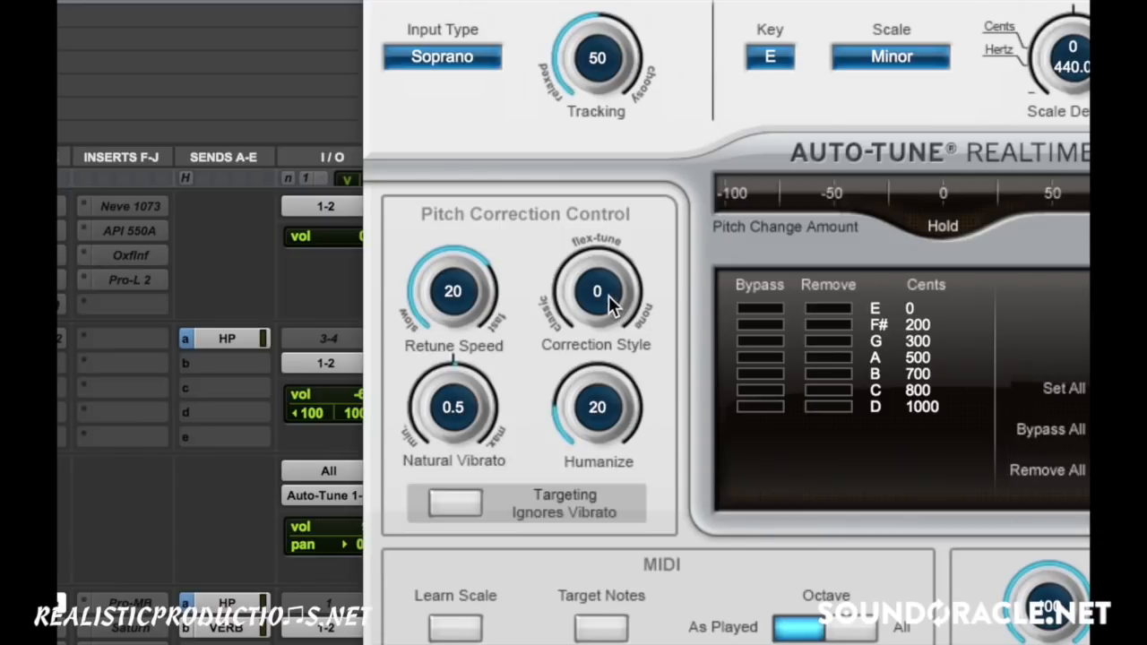
pyautogui.moveTo(609, 295); pyautogui.dragTo(662, 210)
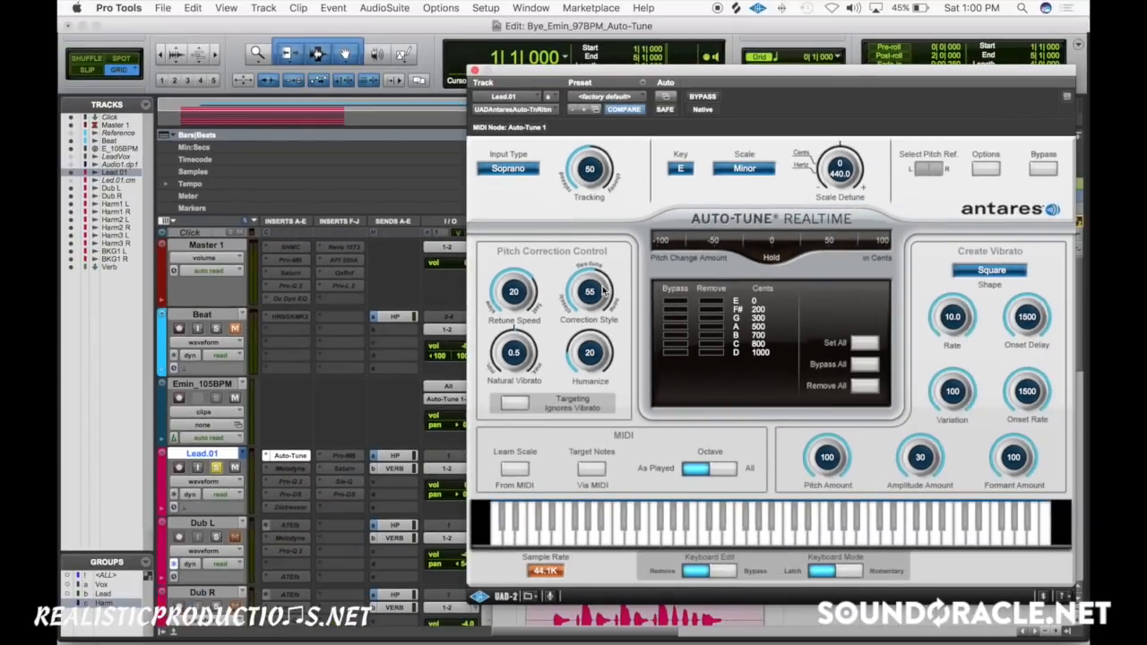
# - Audition the selected vocal with Correction Style at 0 and at 59
pyautogui.moveTo(605, 291); pyautogui.dragTo(594, 334)
pyautogui.press('space')
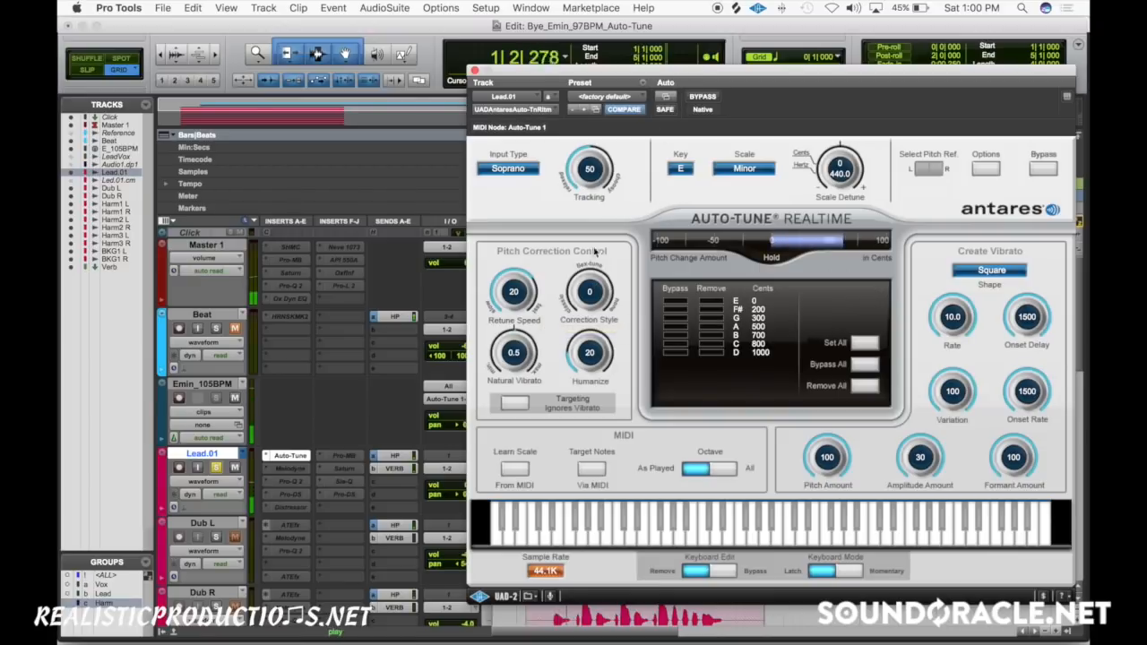
pyautogui.moveTo(595, 291); pyautogui.dragTo(608, 231)
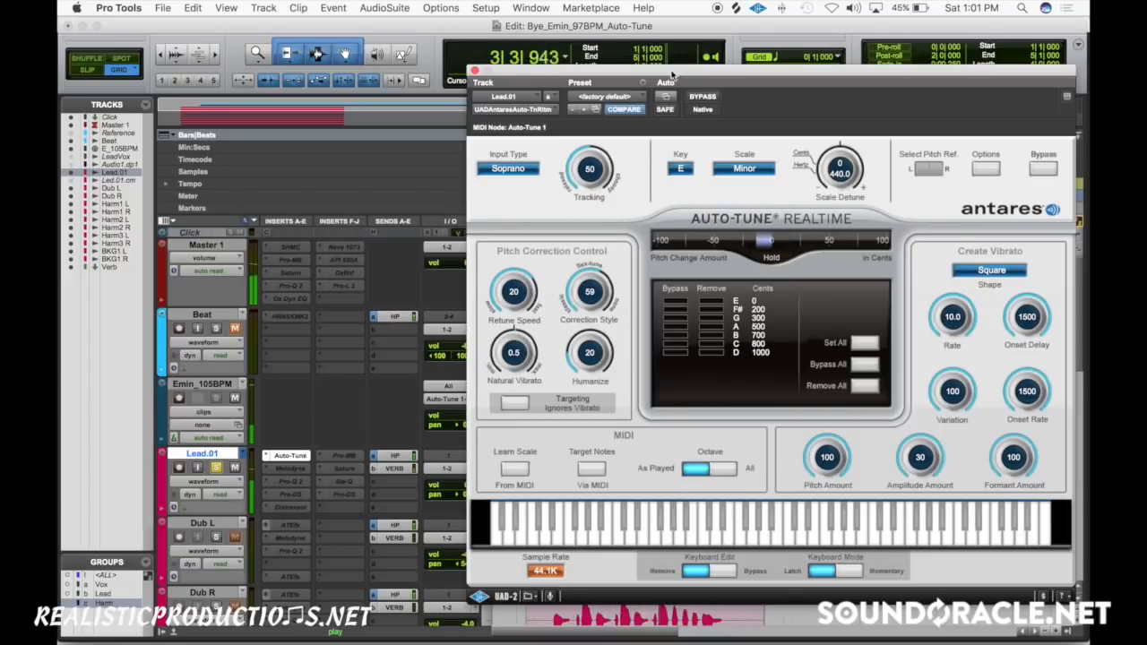
# - Select the Lead.01 phrase starting at 3|3|265 with length 1|0|695 and compare its playback with Correction Style at 59 and 0
pyautogui.moveTo(672, 71); pyautogui.dragTo(999, 98)
pyautogui.moveTo(661, 466); pyautogui.dragTo(700, 468)
pyautogui.press('space')
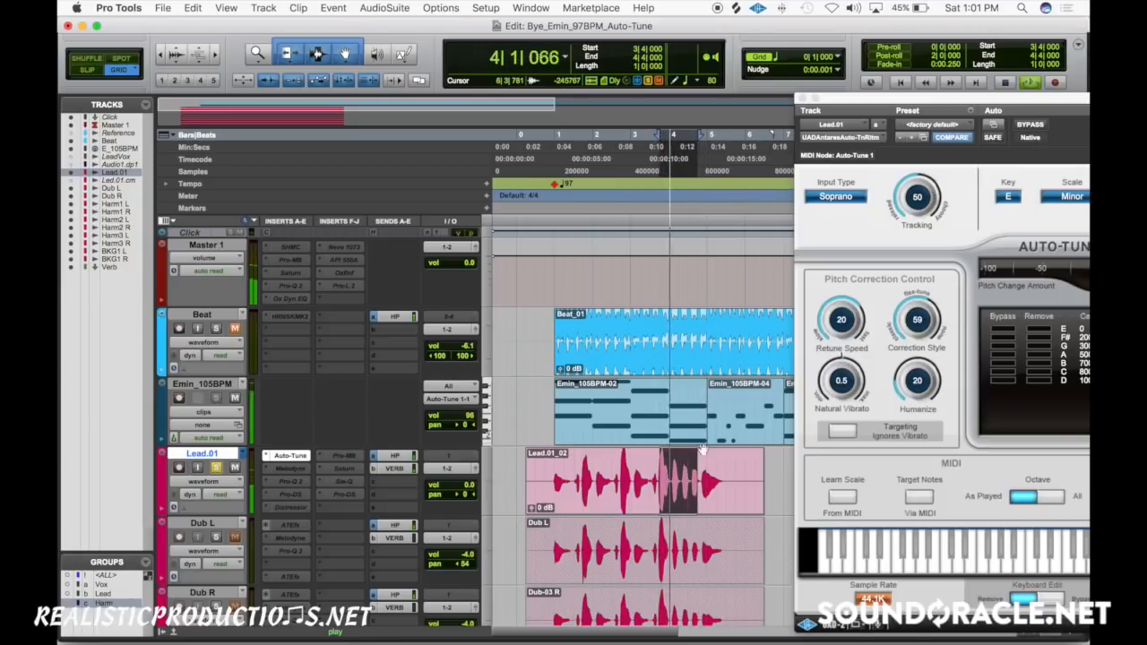
pyautogui.keyDown('shift'); pyautogui.click(653, 475); pyautogui.keyUp('shift')
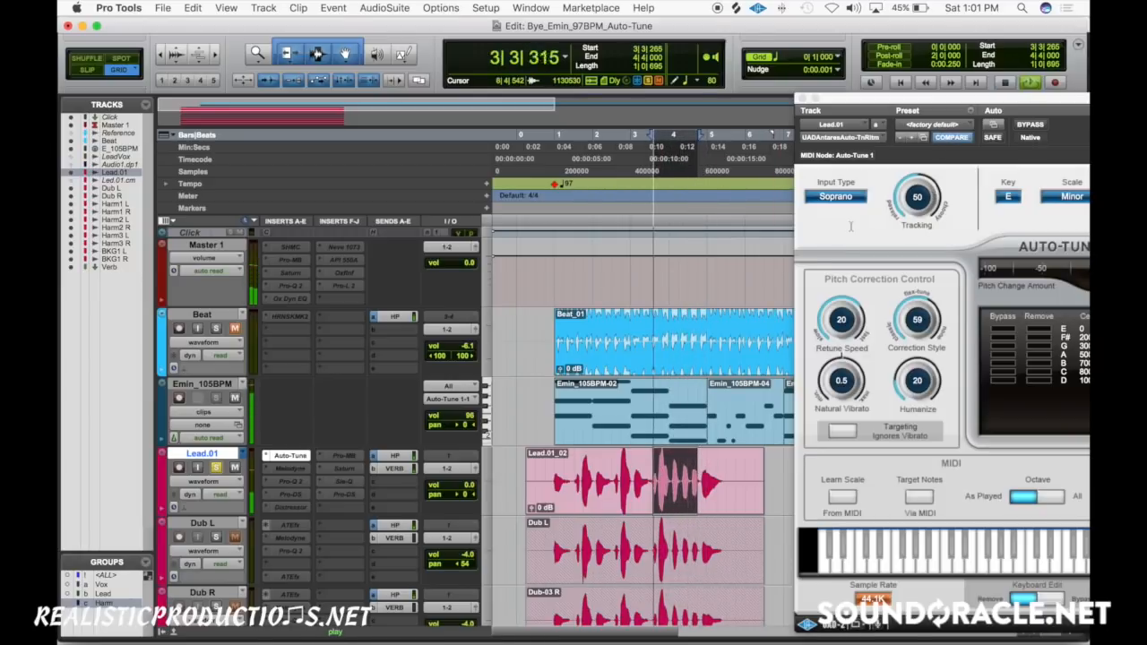
pyautogui.moveTo(908, 99); pyautogui.dragTo(749, 92)
pyautogui.moveTo(759, 313); pyautogui.dragTo(761, 486)
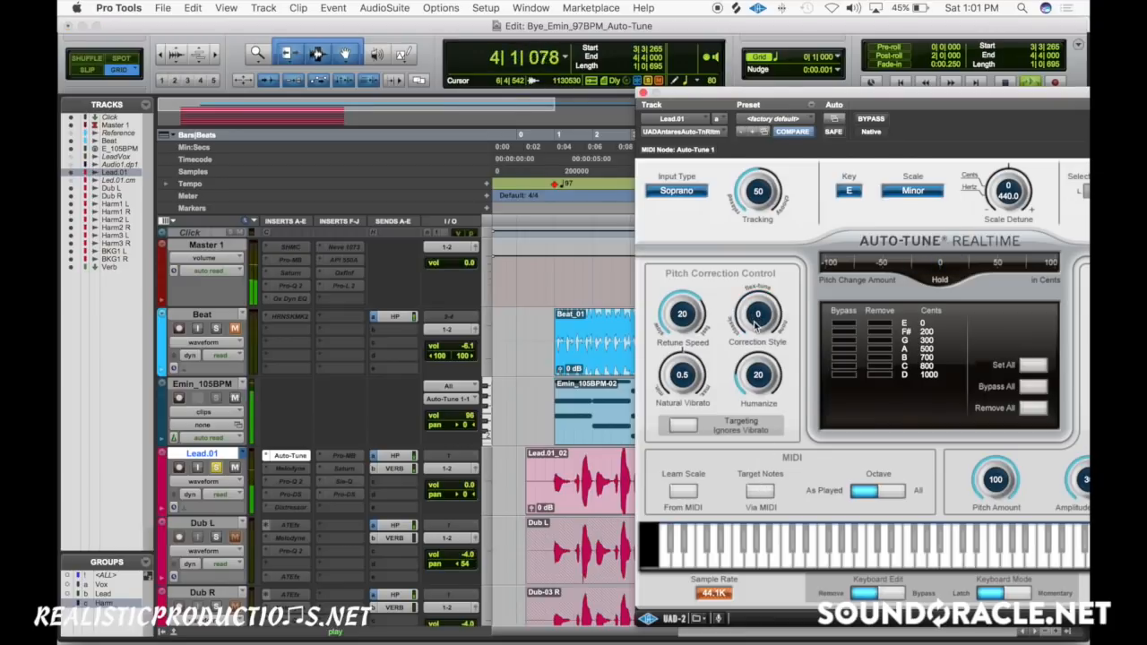
pyautogui.moveTo(755, 321); pyautogui.dragTo(755, 407)
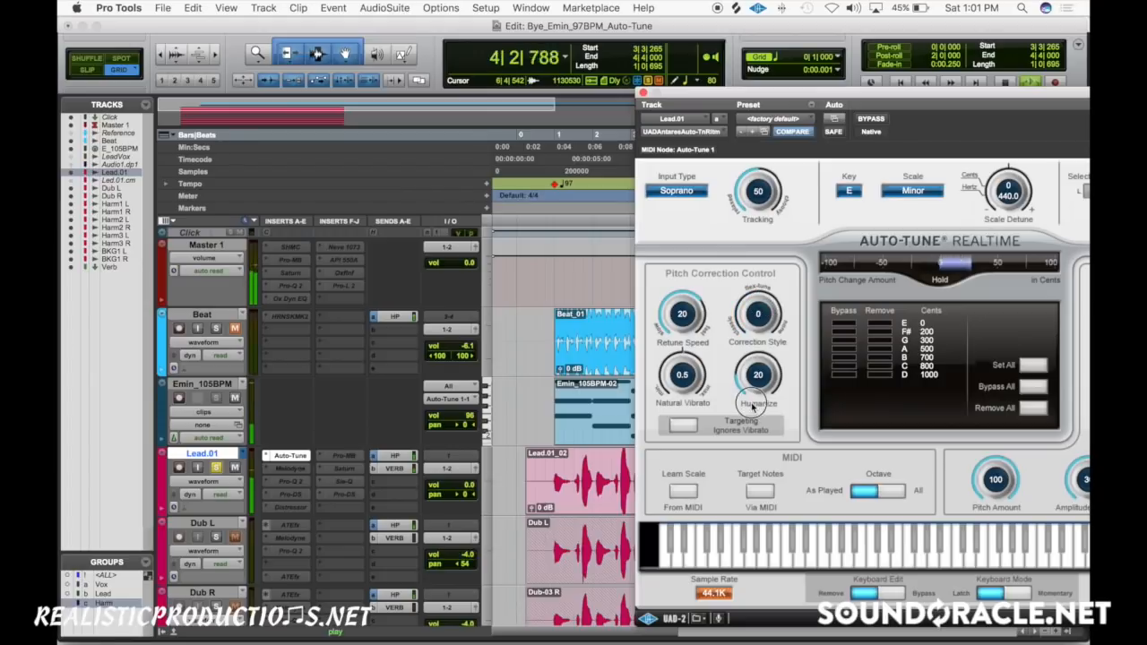
# - Select the shorter Lead.01 passage from 3|3|000 to 4|1|183 and audition it with Correction Style at 0 and 49
pyautogui.moveTo(761, 97); pyautogui.dragTo(981, 110)
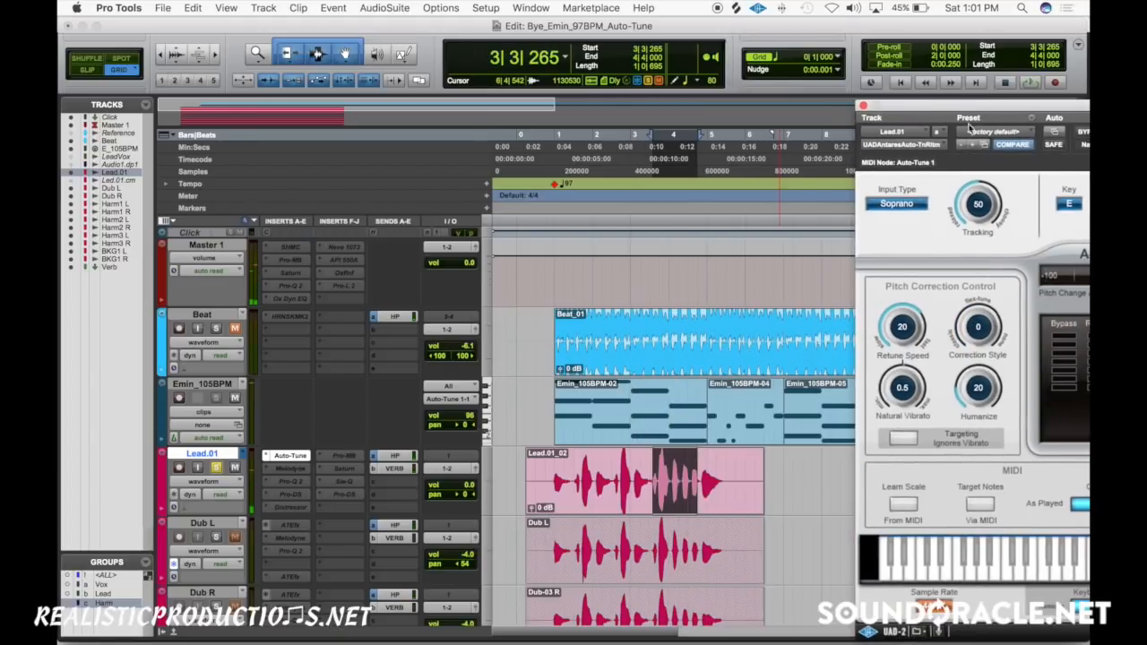
pyautogui.click(654, 473)
pyautogui.press('t')
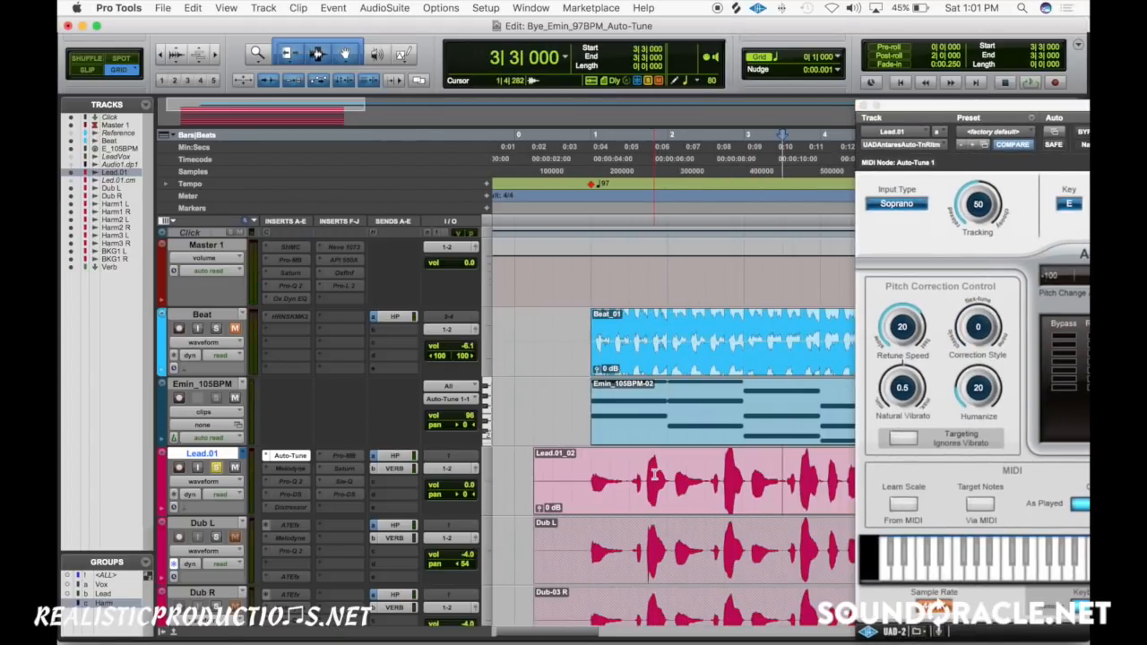
pyautogui.moveTo(671, 475); pyautogui.dragTo(707, 475)
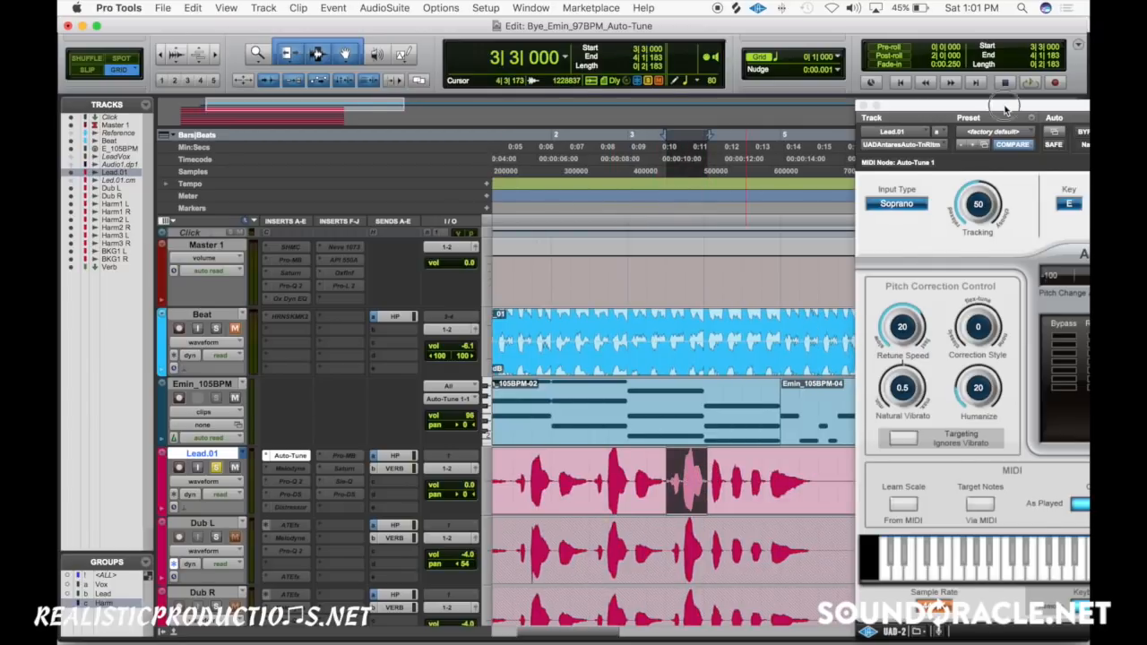
pyautogui.moveTo(1004, 106); pyautogui.dragTo(721, 62)
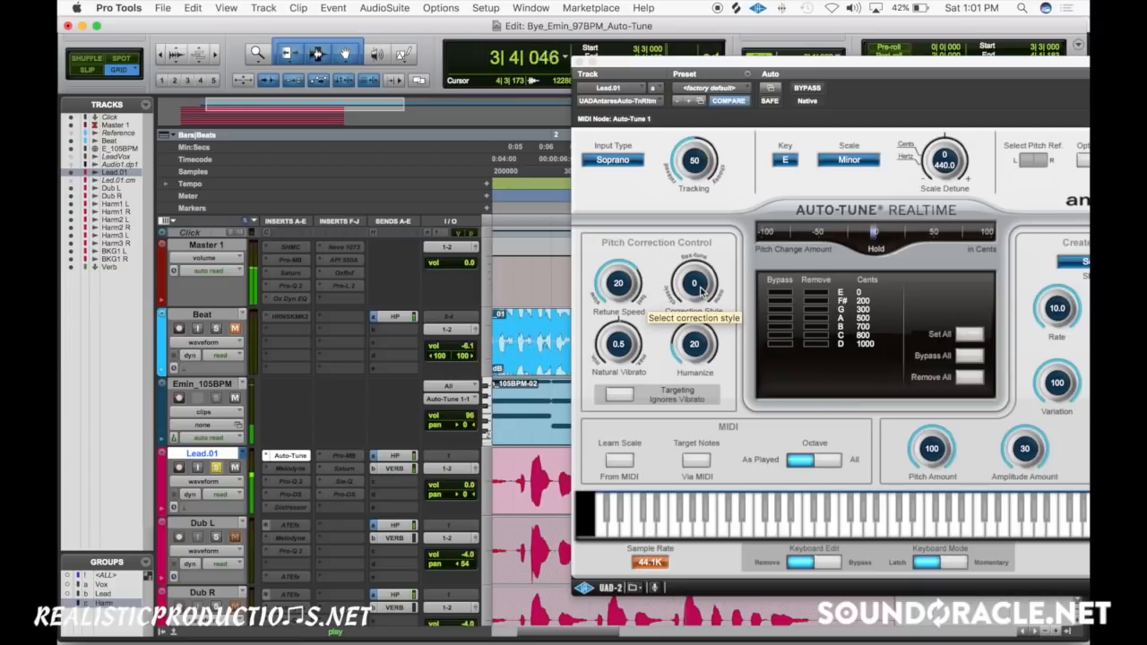
pyautogui.moveTo(701, 289); pyautogui.dragTo(693, 236)
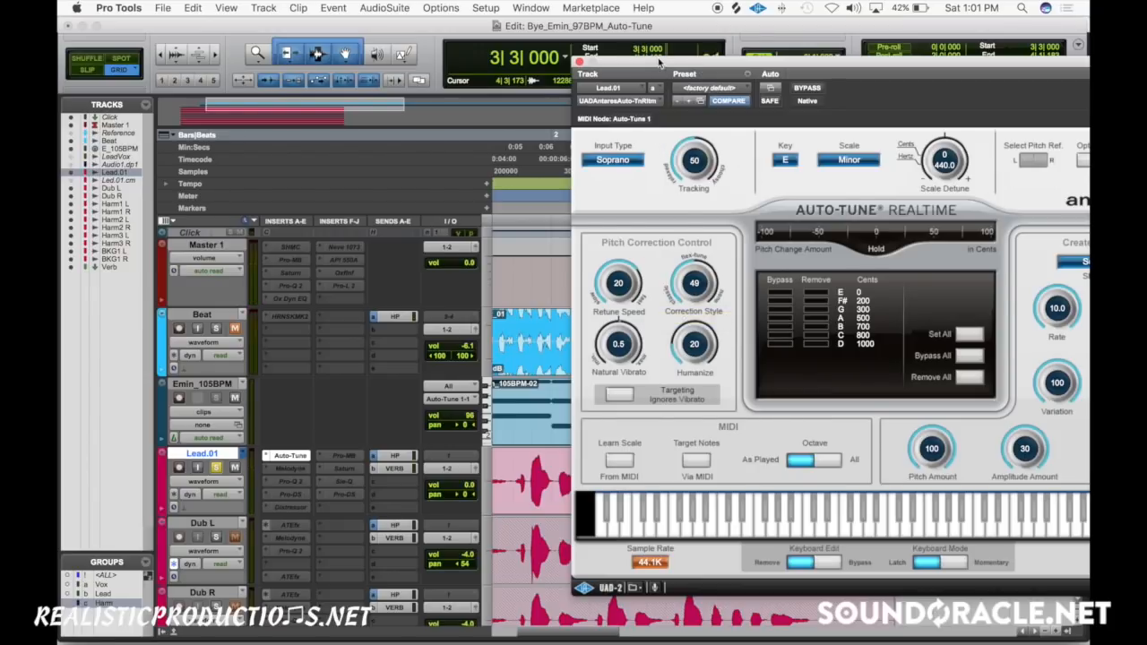
# - Reselect the Lead.01 vocal from 1|1|000 to just past bar 5 and set Correction Style to 39
pyautogui.moveTo(660, 61); pyautogui.dragTo(958, 124)
pyautogui.press('r')
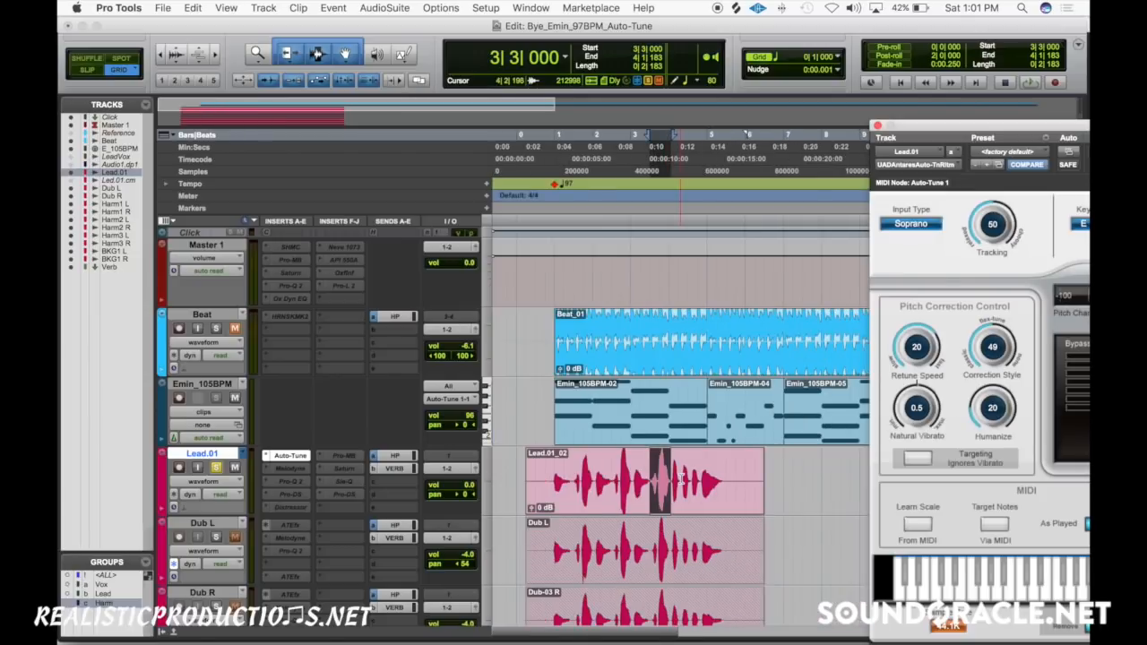
pyautogui.moveTo(720, 477); pyautogui.dragTo(556, 485)
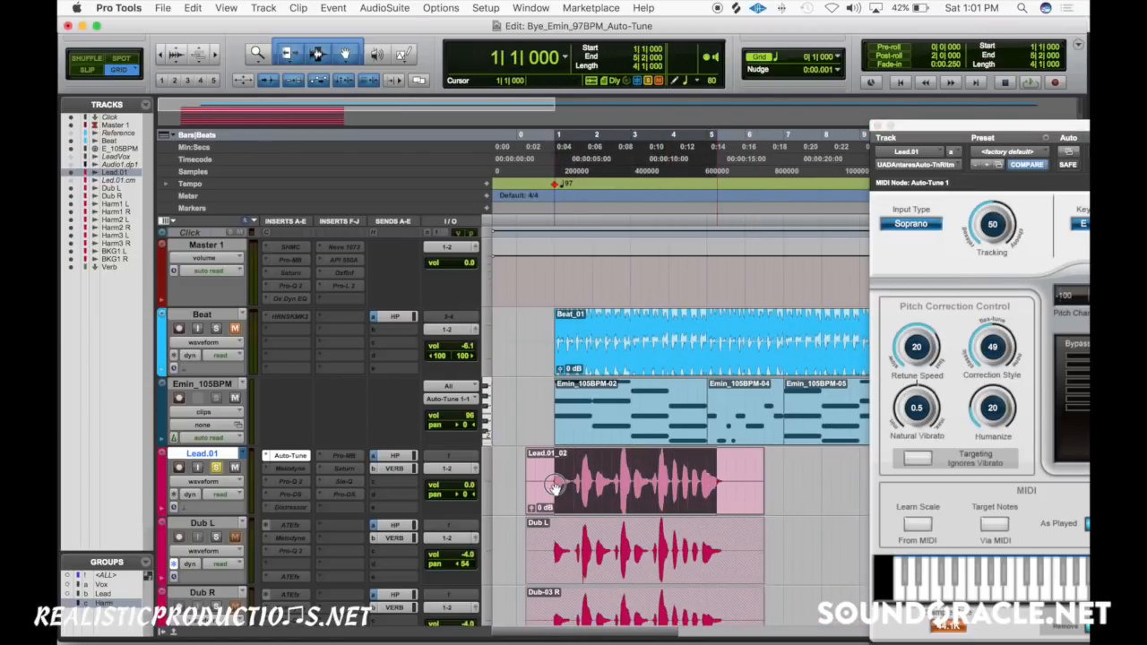
pyautogui.click(778, 58)
pyautogui.click(789, 40)
pyautogui.moveTo(972, 128); pyautogui.dragTo(533, 50)
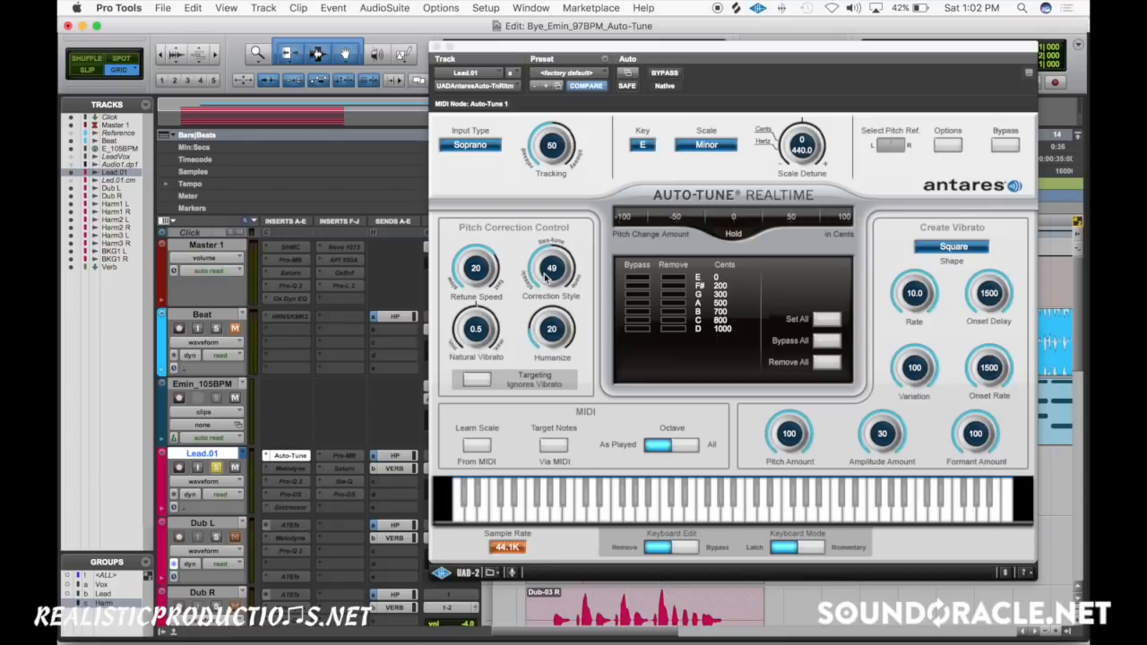
pyautogui.moveTo(546, 278); pyautogui.dragTo(547, 294)
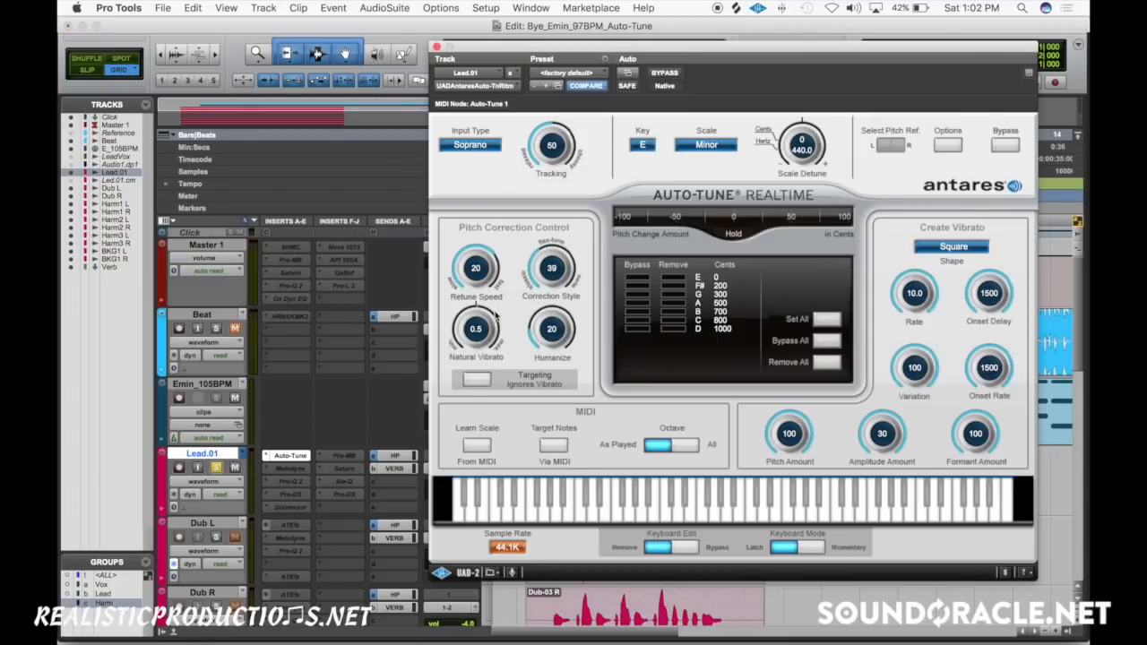
# - Lower Natural Vibrato to -12.0 and audition the selected vocal with it
pyautogui.moveTo(483, 329); pyautogui.dragTo(482, 331)
pyautogui.moveTo(482, 333)
pyautogui.mouseDown()
pyautogui.moveTo(497, 318)
pyautogui.moveTo(486, 330)
pyautogui.mouseUp()
pyautogui.moveTo(479, 328); pyautogui.dragTo(473, 326)
pyautogui.click(476, 325)
pyautogui.moveTo(476, 327); pyautogui.dragTo(452, 473)
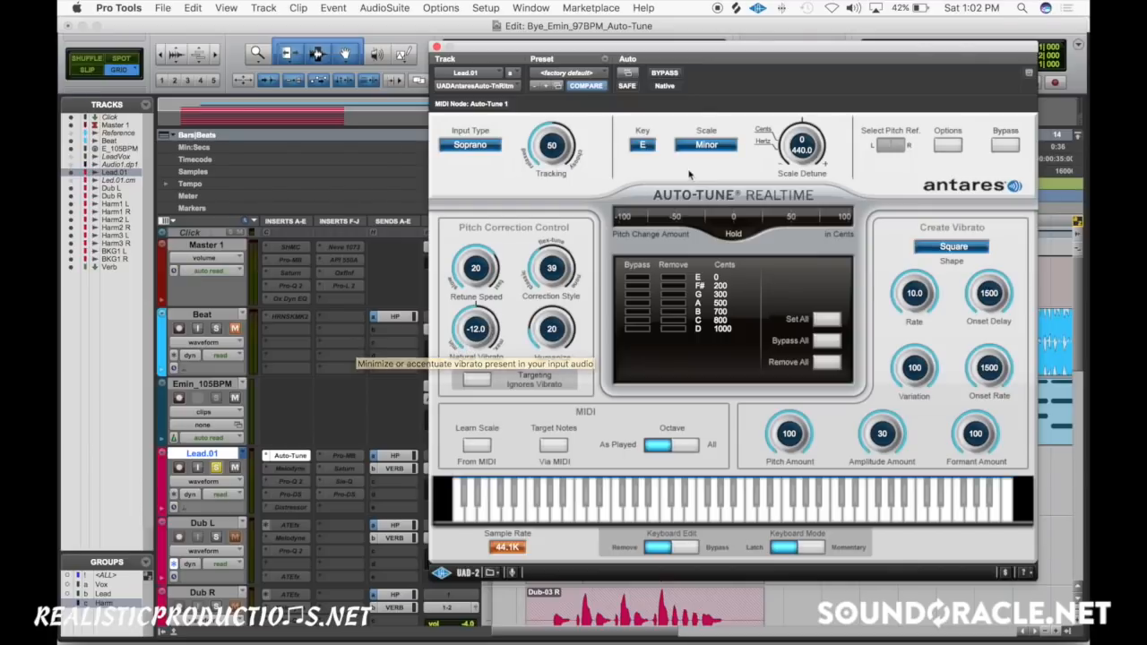
pyautogui.press('space')
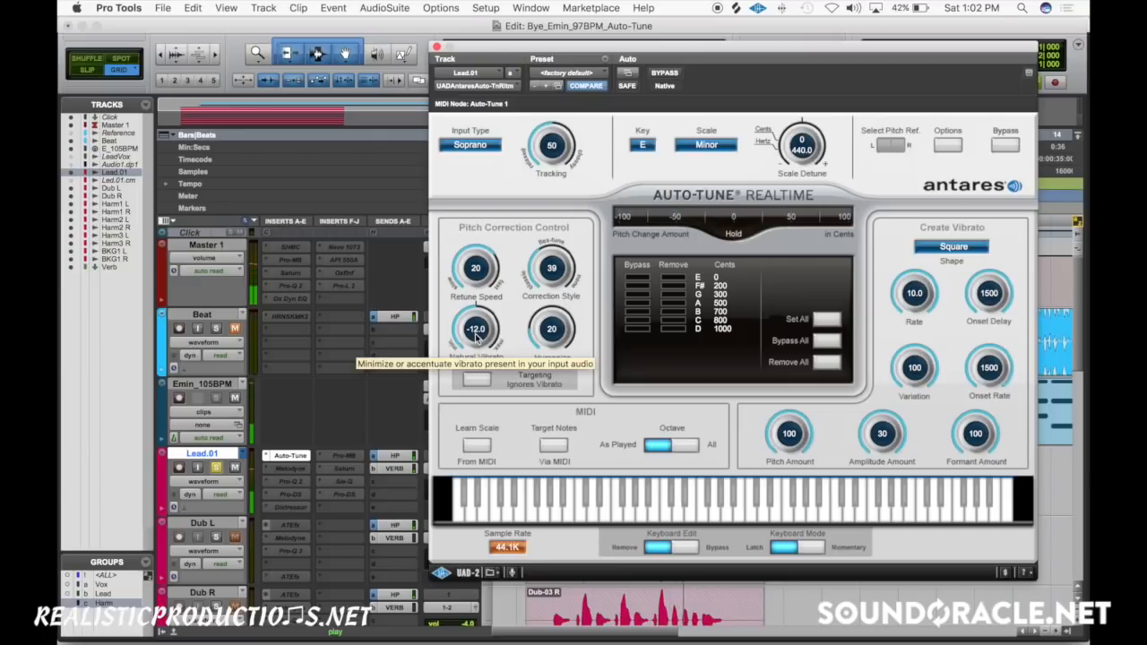
# - Sweep Natural Vibrato up to -2.4 and beyond and back to -12.0 while auditioning the vocal, and reset it to 0.0
pyautogui.moveTo(476, 333); pyautogui.dragTo(492, 295)
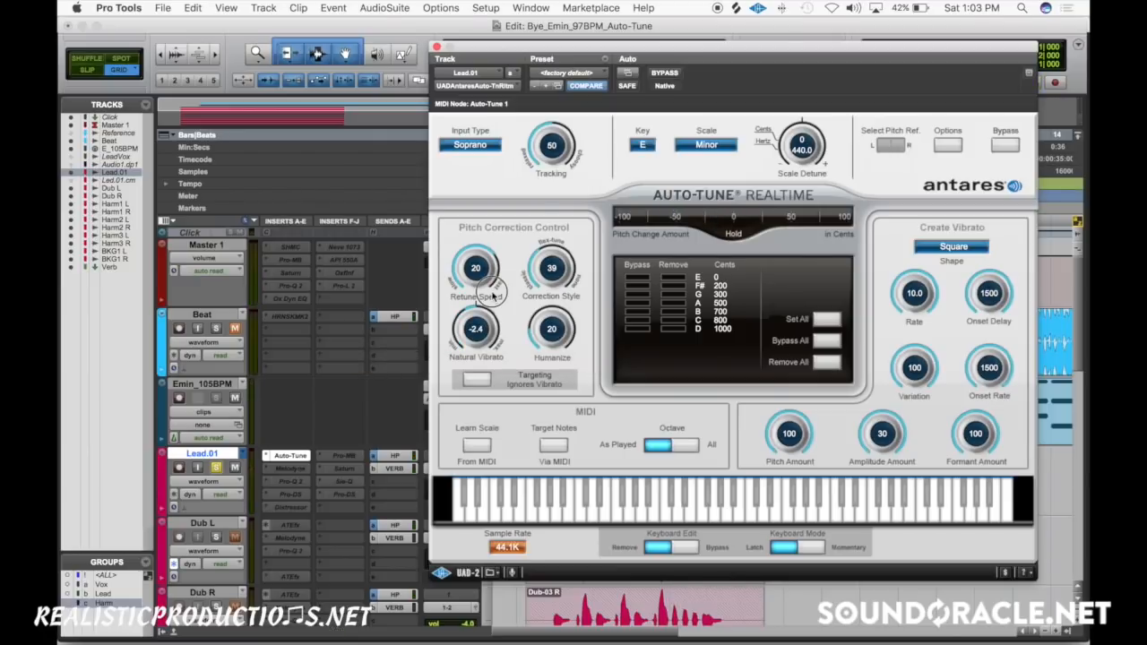
pyautogui.moveTo(491, 295); pyautogui.dragTo(501, 281)
pyautogui.moveTo(499, 305); pyautogui.dragTo(455, 521)
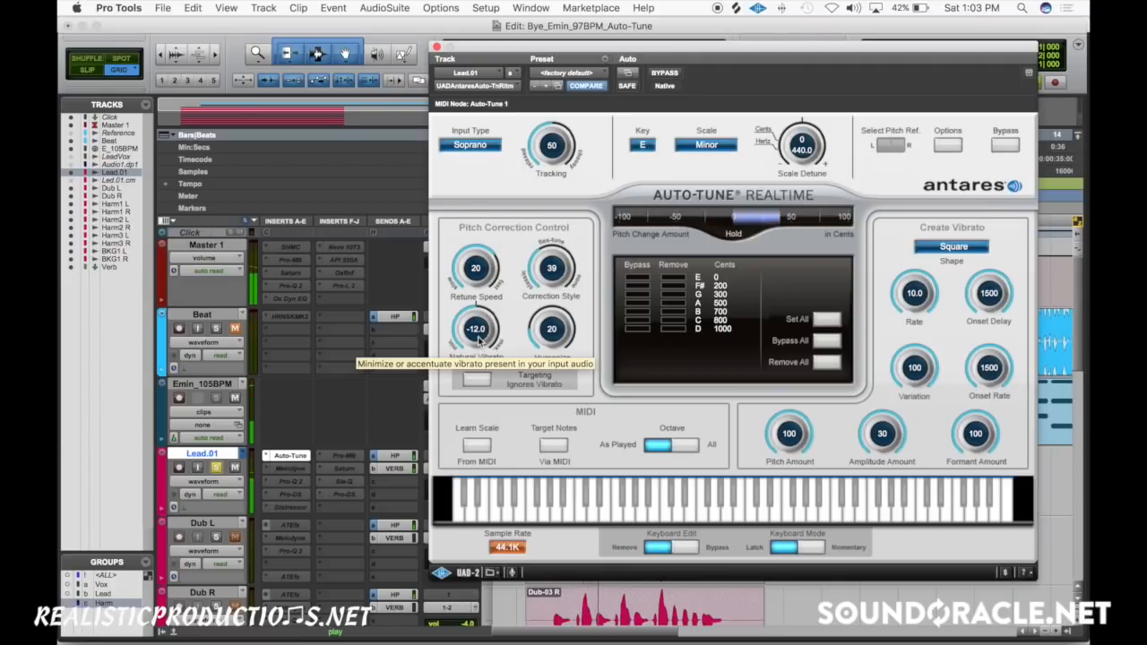
pyautogui.keyDown('alt'); pyautogui.click(477, 333); pyautogui.keyUp('alt')
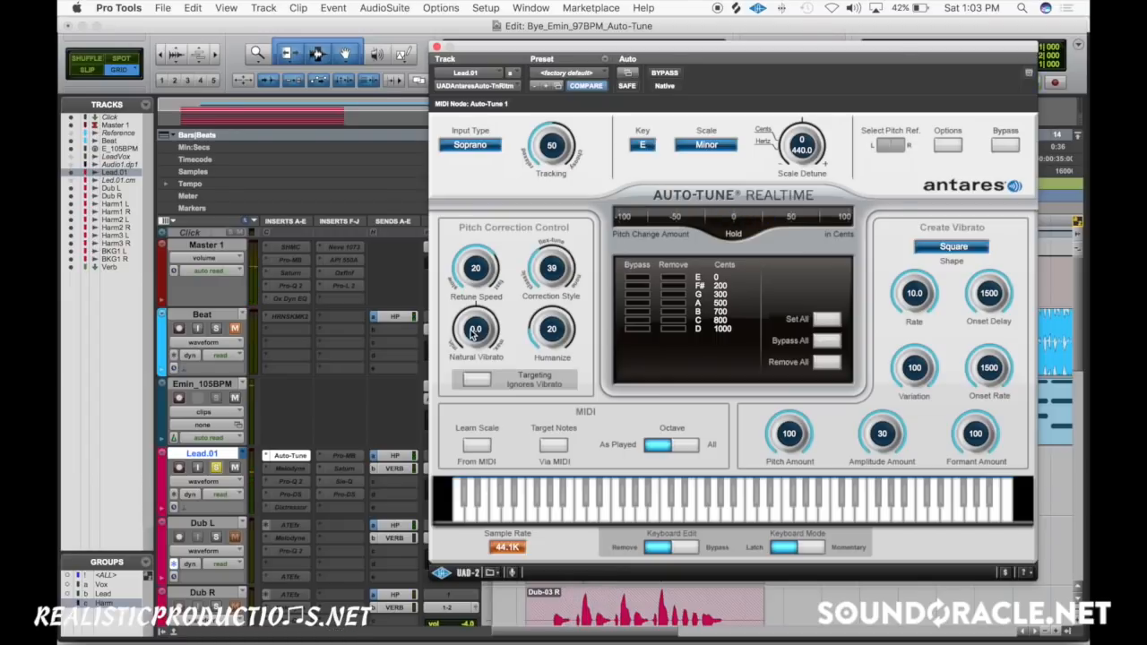
# - Set Natural Vibrato to 12.0, and switch the Create Vibrato shape to No Vibrato and back to Square
pyautogui.moveTo(475, 334); pyautogui.dragTo(502, 260)
pyautogui.click(955, 248)
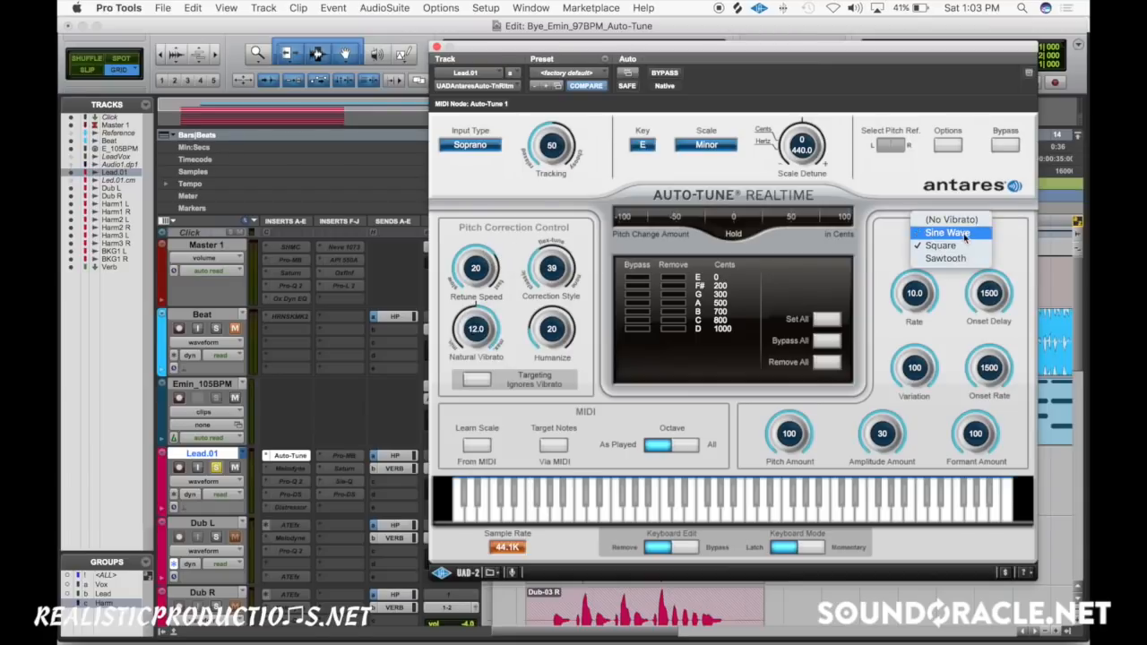
pyautogui.click(963, 220)
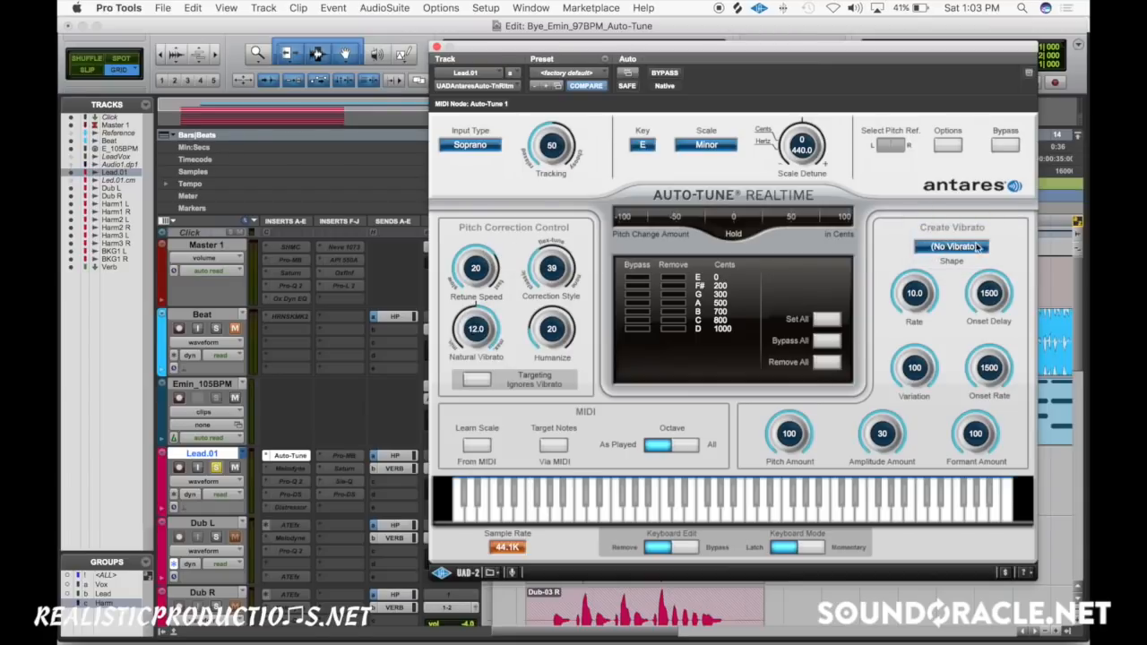
pyautogui.click(977, 247)
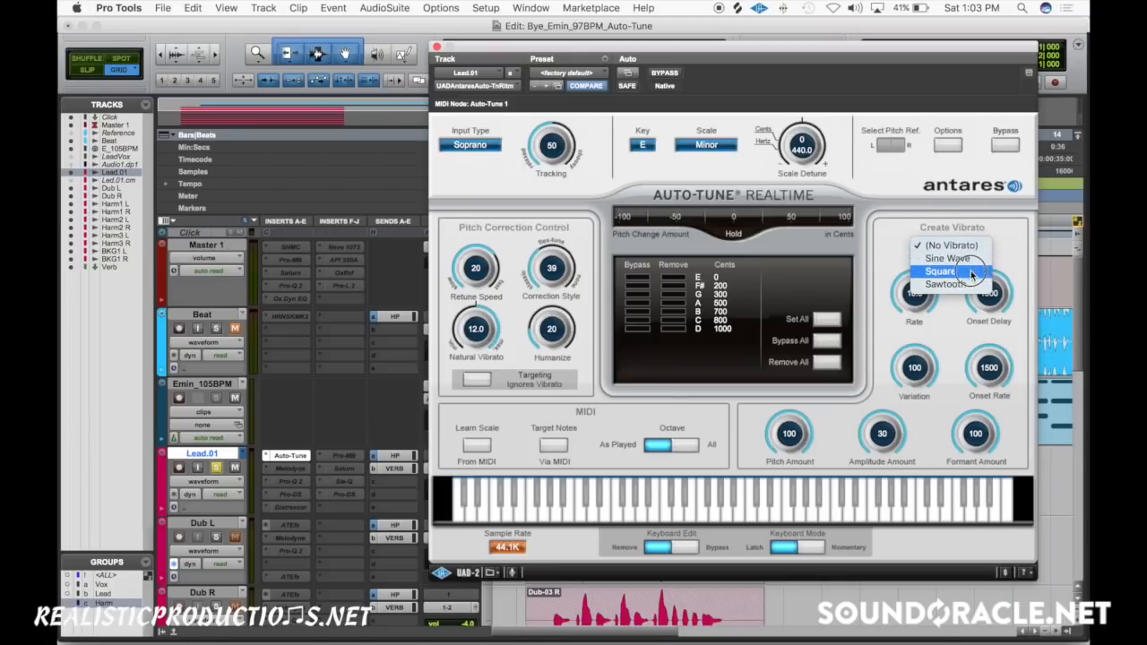
pyautogui.click(940, 270)
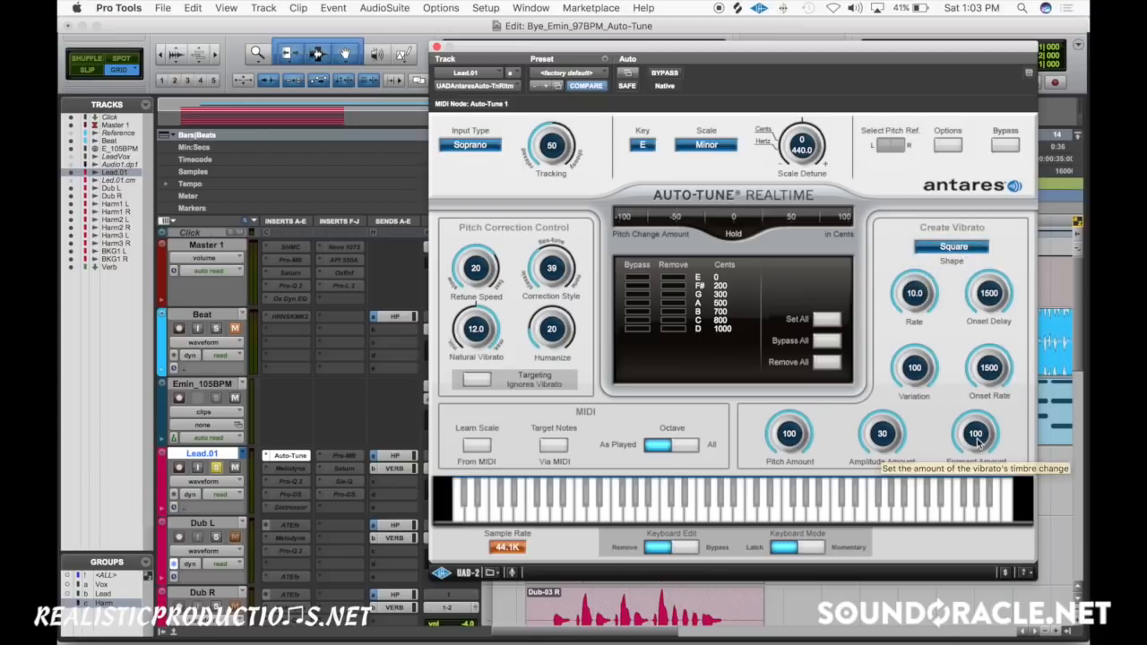
# - Play the vocal while lowering the vibrato Formant, Pitch and Amplitude Amounts, Onset Rate and Onset Delay to 0 and Rate to 0.1
pyautogui.press('space')
pyautogui.moveTo(982, 437); pyautogui.dragTo(968, 562)
pyautogui.moveTo(788, 435); pyautogui.dragTo(784, 509)
pyautogui.moveTo(883, 436); pyautogui.dragTo(868, 516)
pyautogui.moveTo(789, 437); pyautogui.dragTo(787, 521)
pyautogui.moveTo(975, 437); pyautogui.dragTo(973, 466)
pyautogui.moveTo(990, 368); pyautogui.dragTo(978, 504)
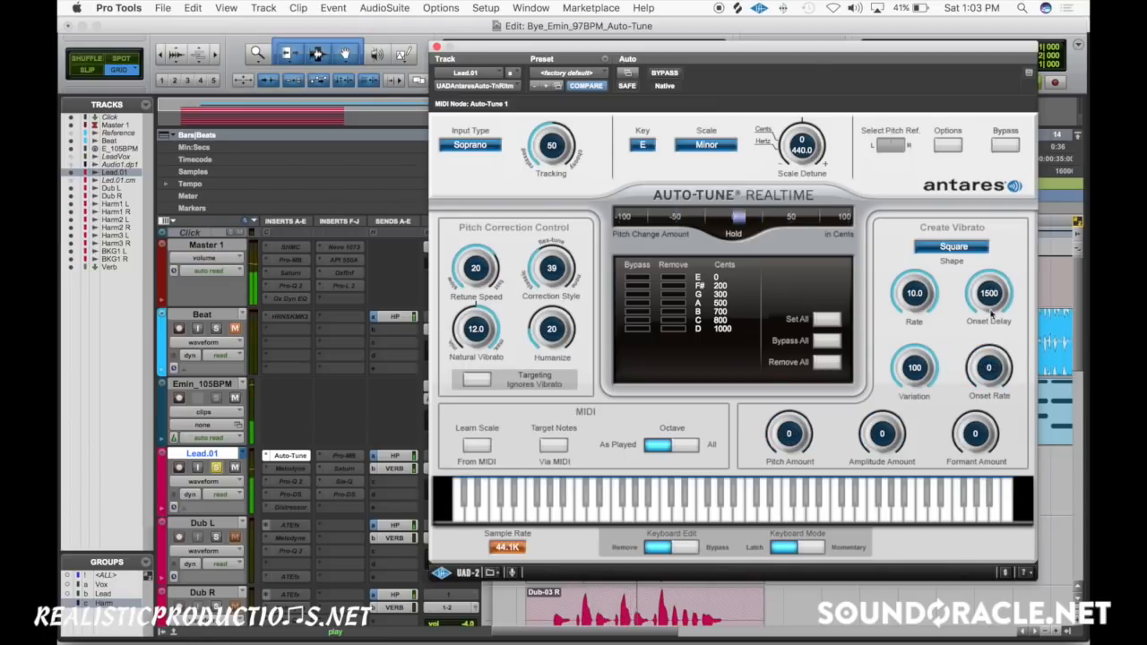
pyautogui.moveTo(989, 295); pyautogui.dragTo(968, 421)
pyautogui.moveTo(914, 298); pyautogui.dragTo(893, 426)
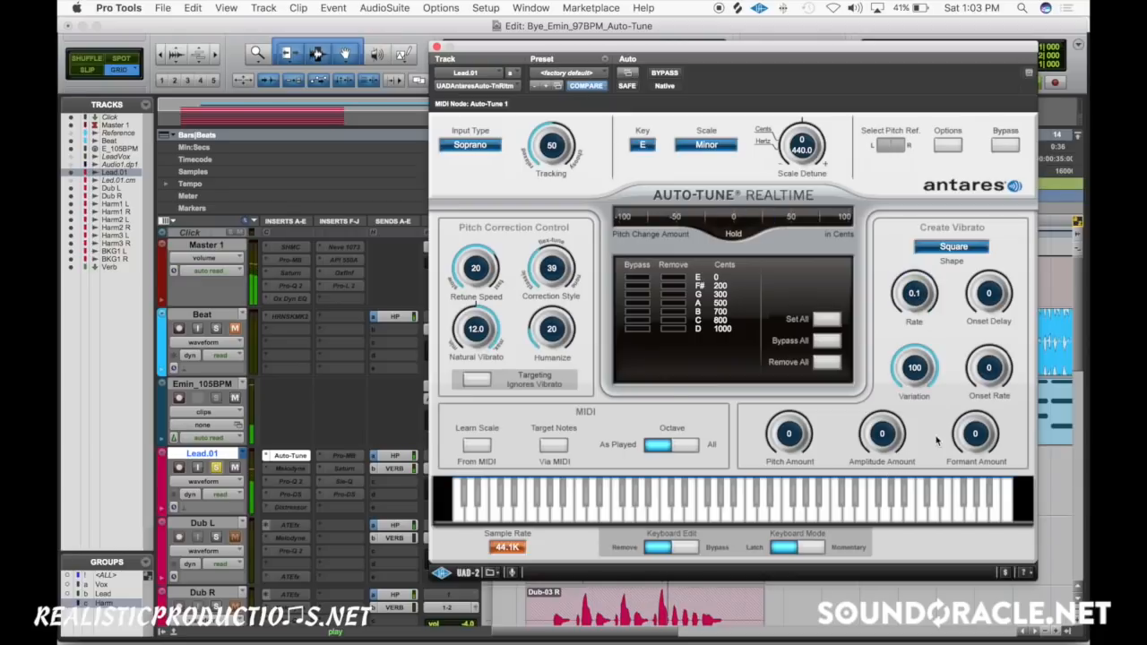
# - Raise Formant Amount and Pitch Amount to 100 and Amplitude Amount to 30 during playback, and drop Formant Amount back to 0
pyautogui.moveTo(975, 436); pyautogui.dragTo(1018, 244)
pyautogui.moveTo(793, 436); pyautogui.dragTo(838, 275)
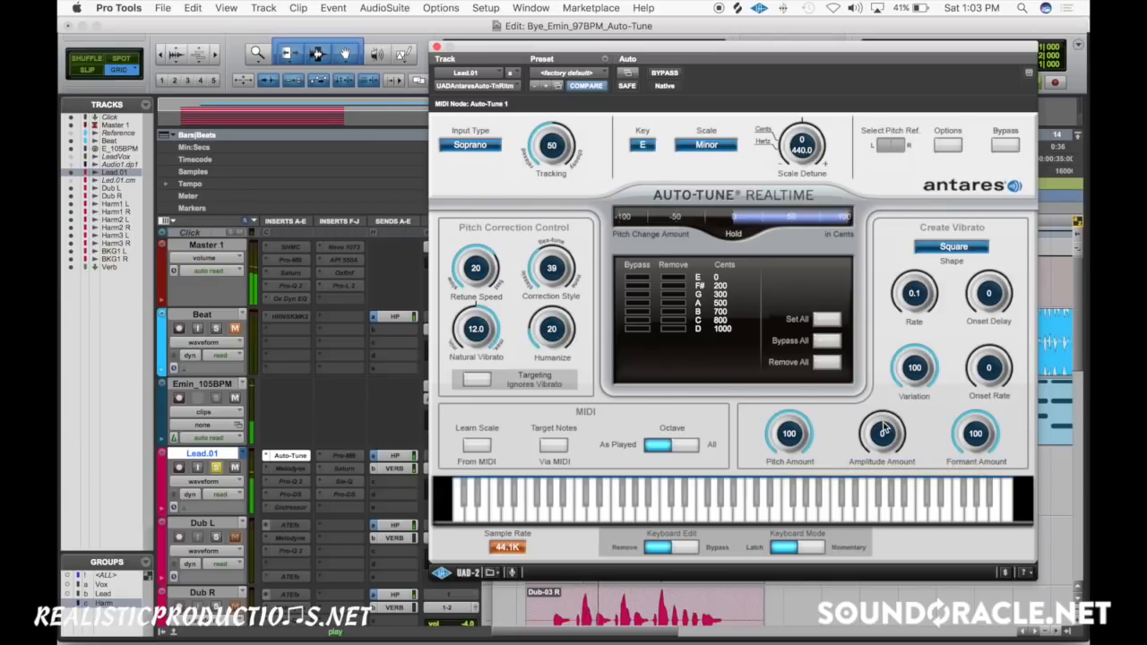
pyautogui.moveTo(886, 430); pyautogui.dragTo(914, 315)
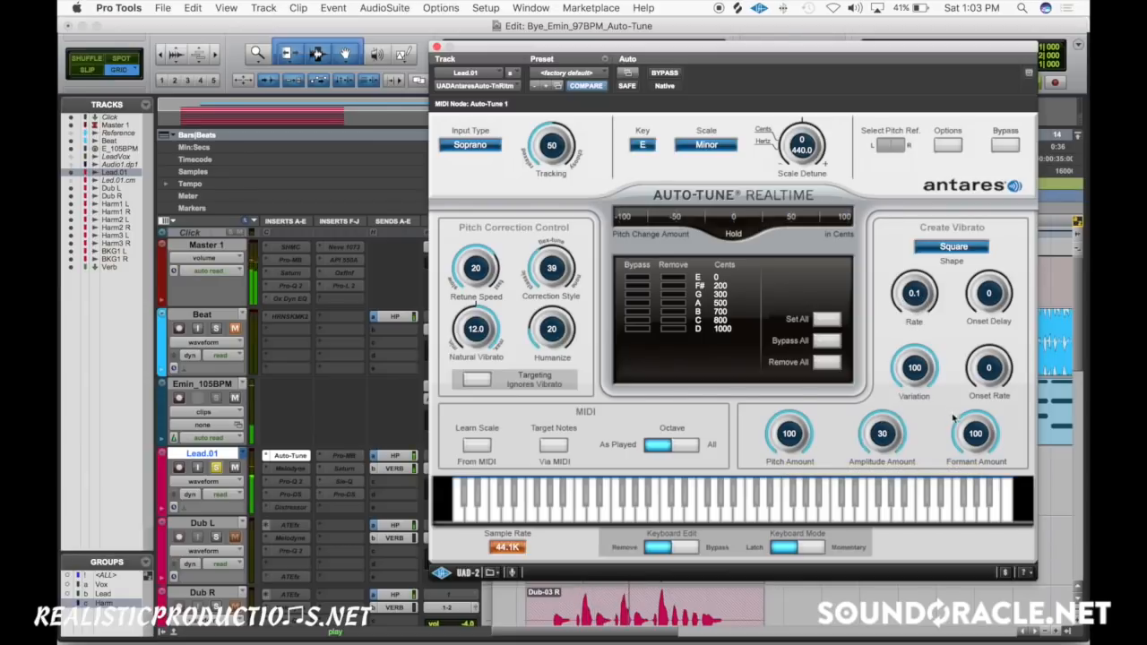
pyautogui.moveTo(976, 434); pyautogui.dragTo(970, 473)
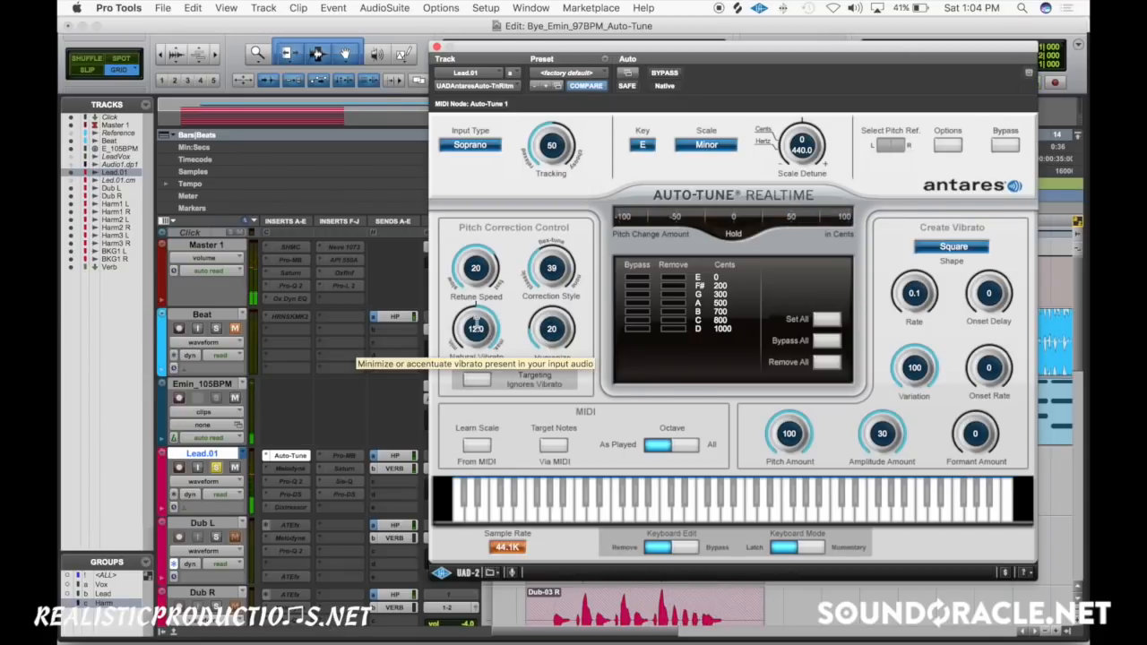
# - Reset Natural Vibrato to 0.0, raise the vibrato Rate to 10.0, and audition the vocal with Natural Vibrato at 12.0
pyautogui.keyDown('alt'); pyautogui.click(487, 331); pyautogui.keyUp('alt')
pyautogui.moveTo(921, 297); pyautogui.dragTo(933, 265)
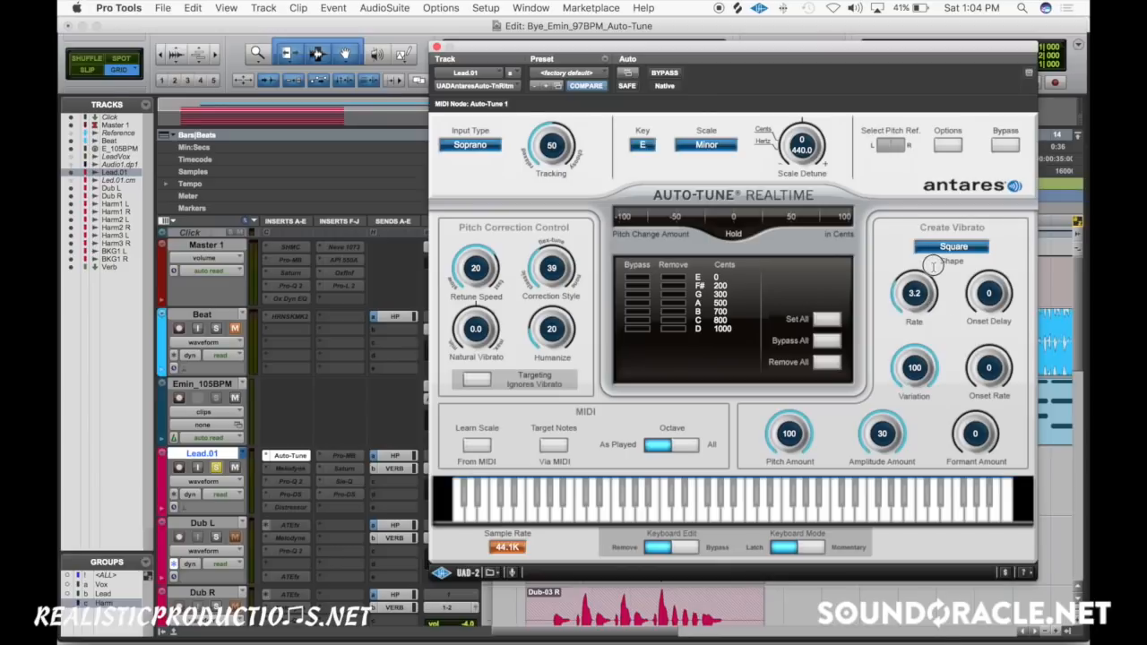
pyautogui.moveTo(920, 280); pyautogui.dragTo(930, 234)
pyautogui.moveTo(481, 330); pyautogui.dragTo(519, 177)
pyautogui.press('space')
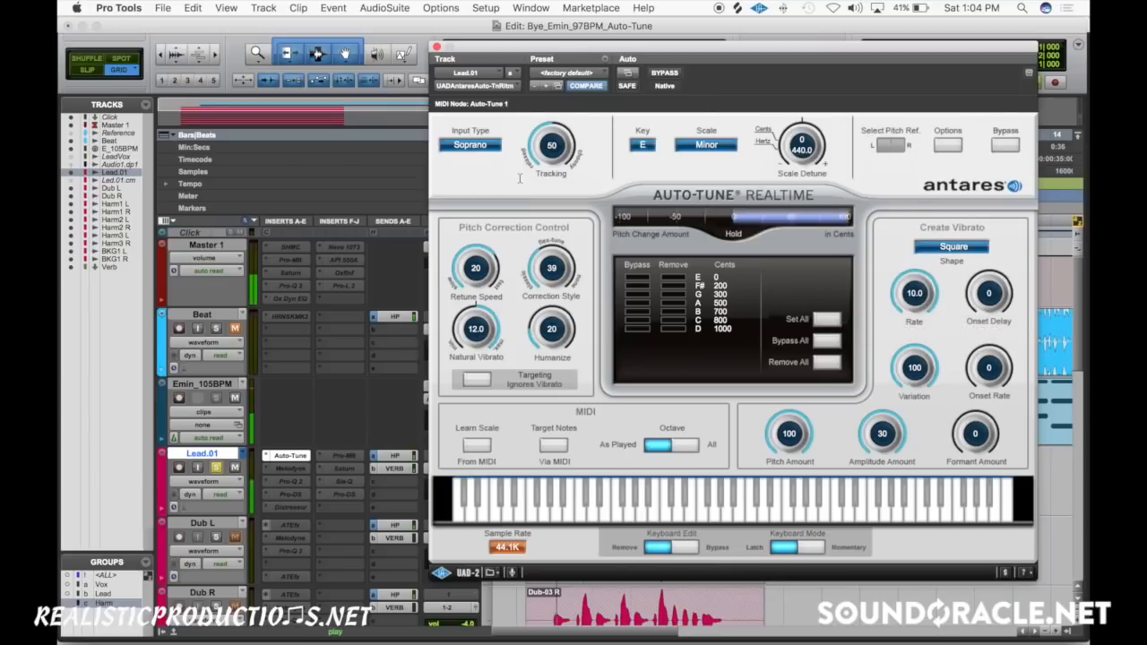
# - Audition the vocal with vibrato Rate at 5.5 and 0.1 and Formant Amount at 100, returning Formant Amount and Natural Vibrato to 0
pyautogui.moveTo(905, 283); pyautogui.dragTo(915, 301)
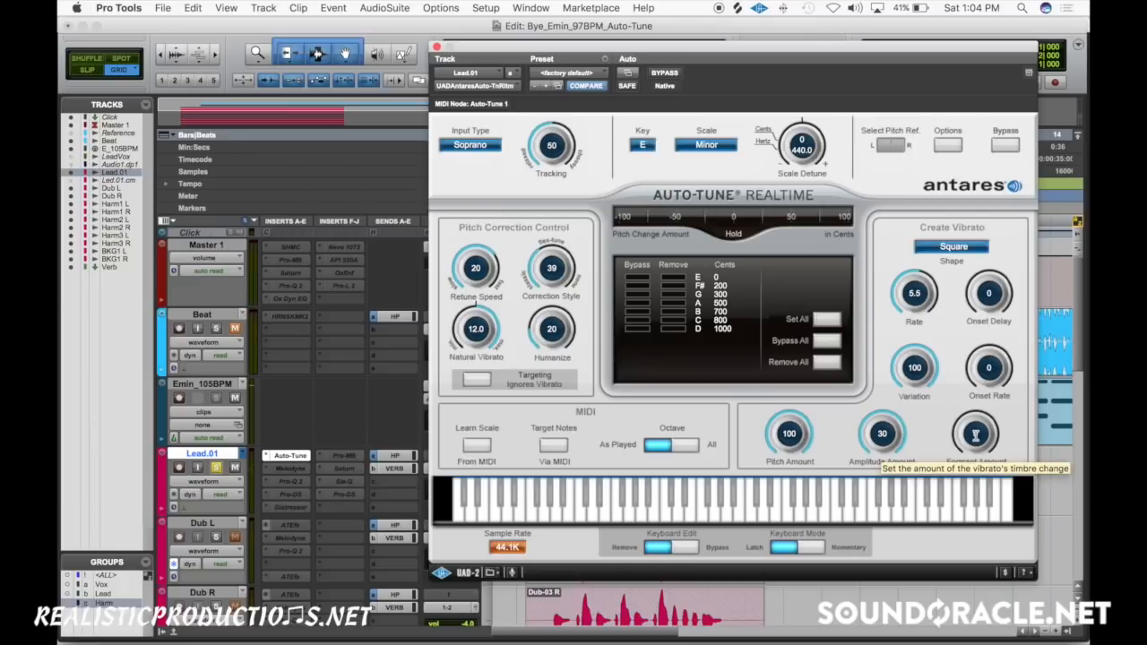
pyautogui.press('space')
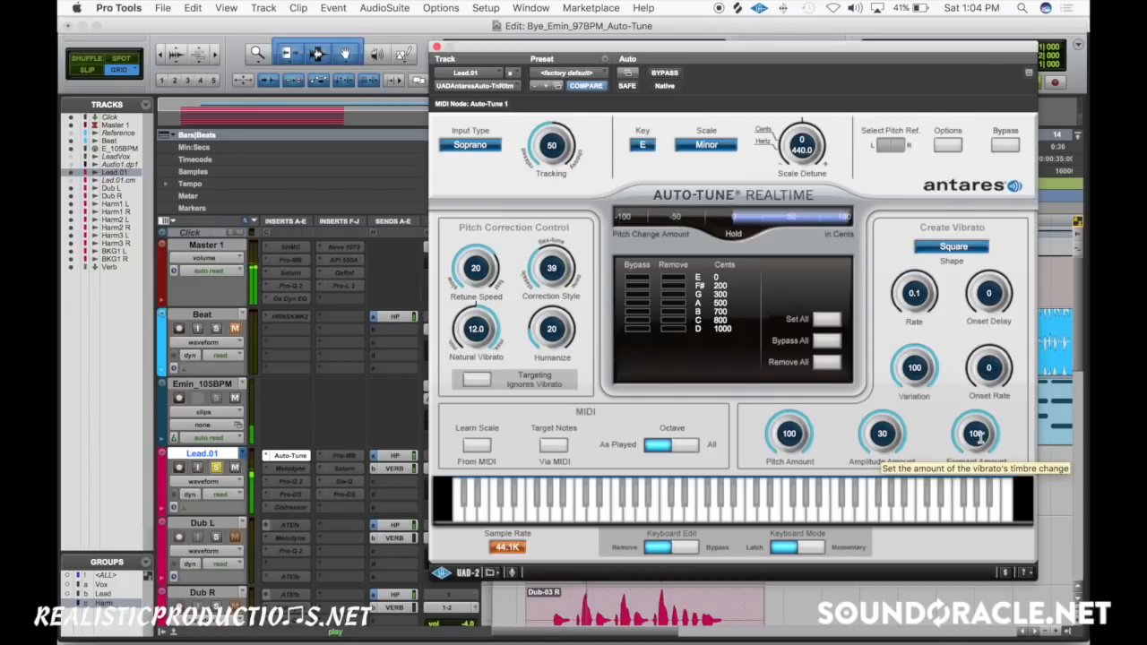
pyautogui.moveTo(973, 445); pyautogui.dragTo(970, 638)
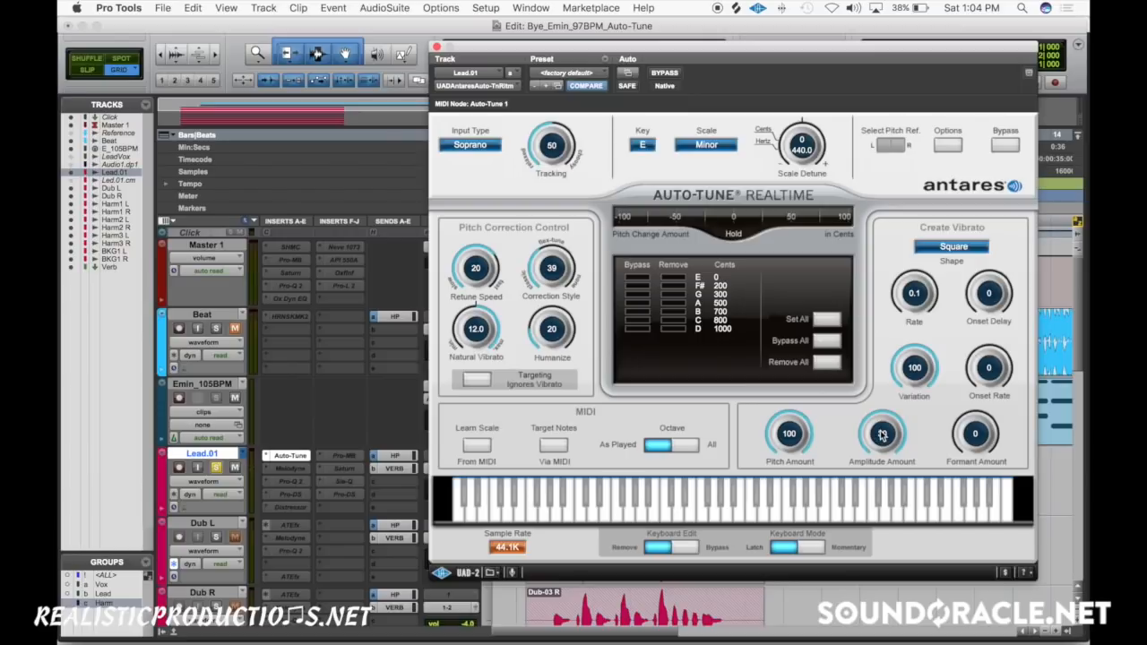
pyautogui.keyDown('alt'); pyautogui.click(474, 331); pyautogui.keyUp('alt')
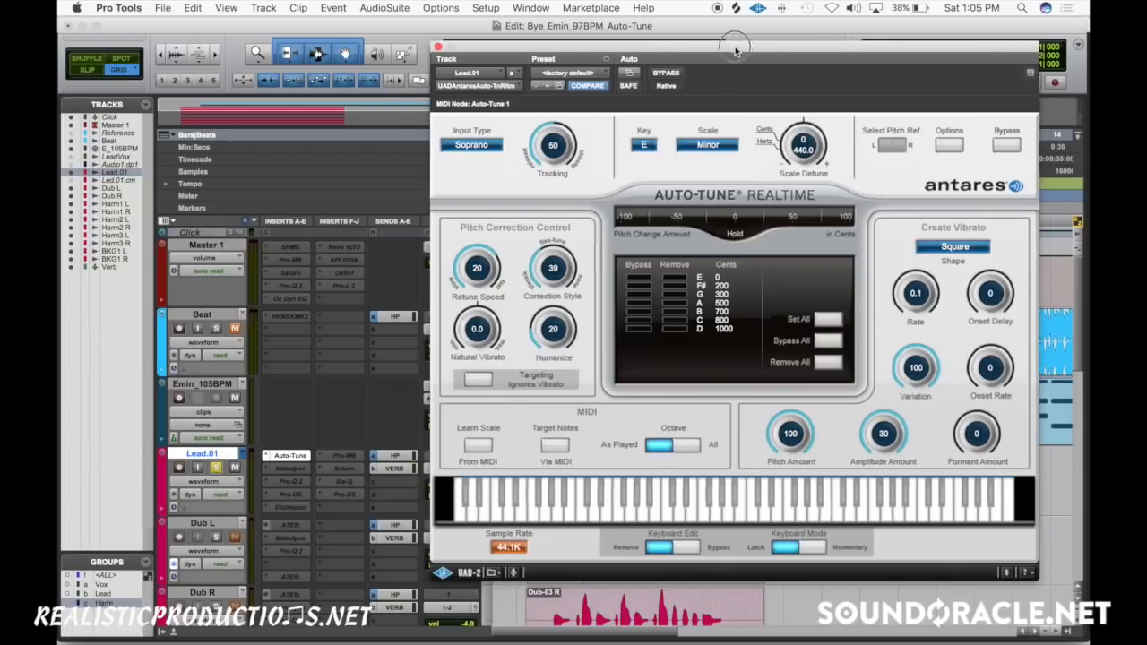
# - Move the plugin window off the waveforms and select the sustained Lead.01 note from 4|4|294 to 5|2|788
pyautogui.moveTo(732, 51); pyautogui.dragTo(1080, 171)
pyautogui.moveTo(709, 488); pyautogui.dragTo(737, 476)
pyautogui.press('t')
pyautogui.hscroll(3, 737, 475)
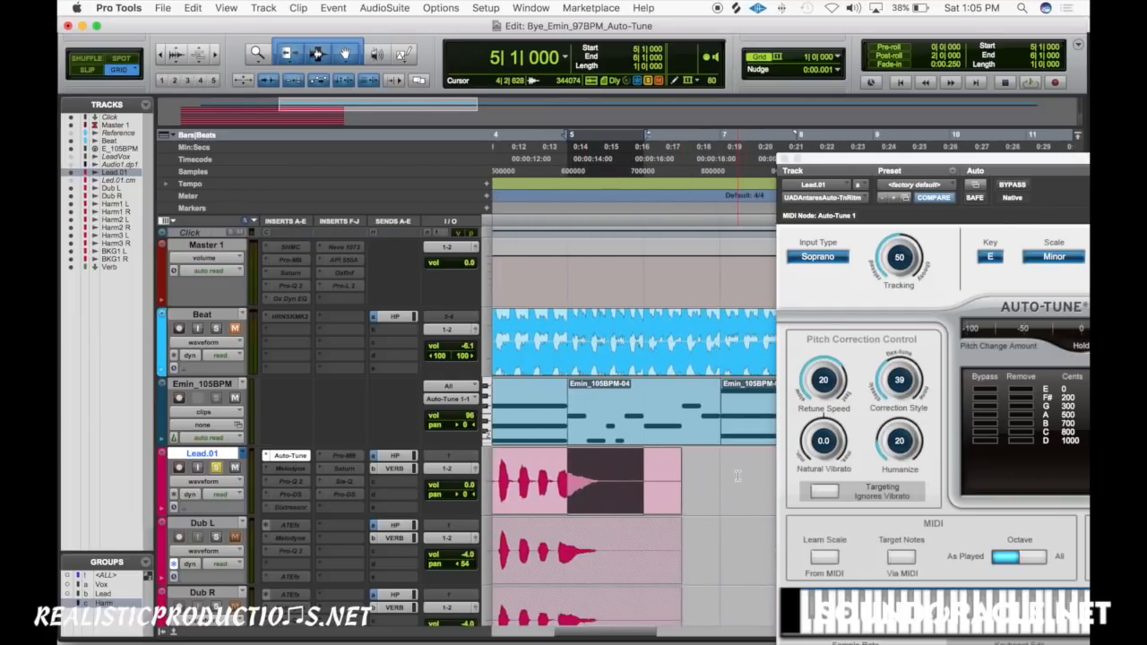
pyautogui.moveTo(567, 480)
pyautogui.mouseDown()
pyautogui.moveTo(579, 481)
pyautogui.moveTo(552, 486)
pyautogui.mouseUp()
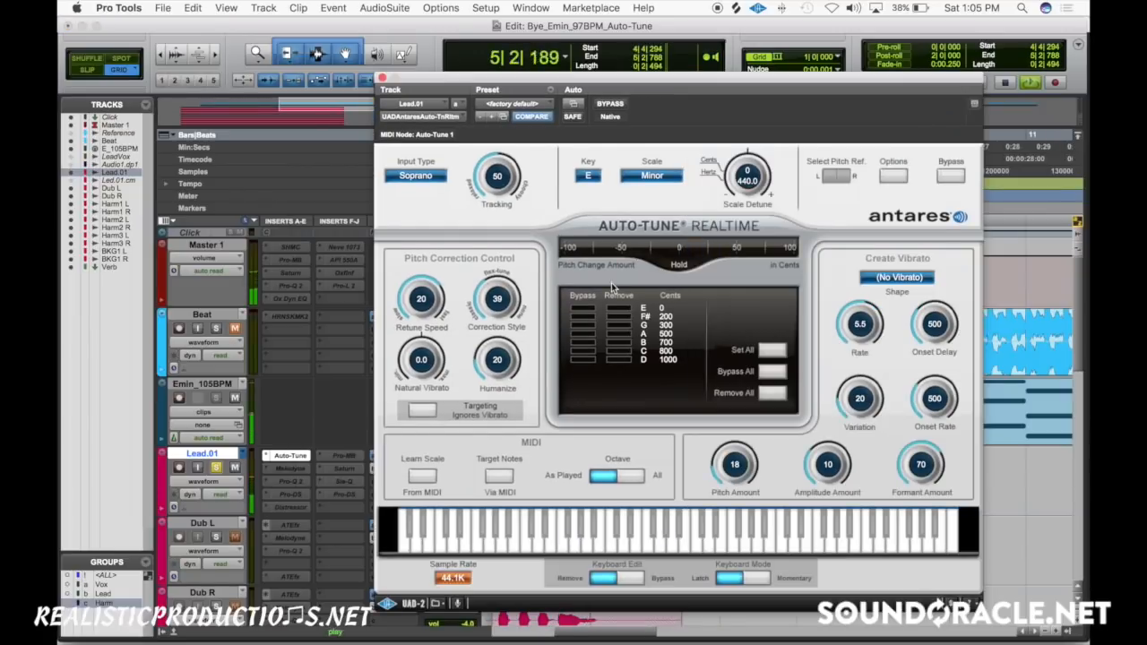
# - Compare the sustained Lead.01 note with Targeting Ignores Vibrato on and off, leaving it on and the waveform uncovered
pyautogui.click(423, 410)
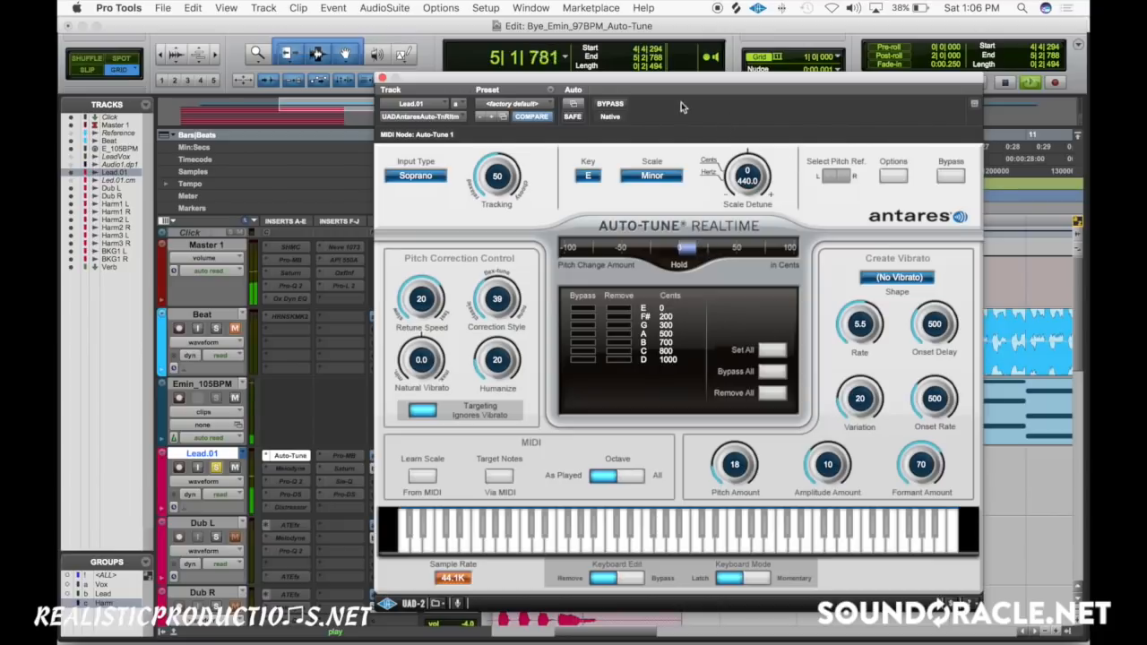
pyautogui.moveTo(466, 78); pyautogui.dragTo(765, 99)
pyautogui.click(721, 433)
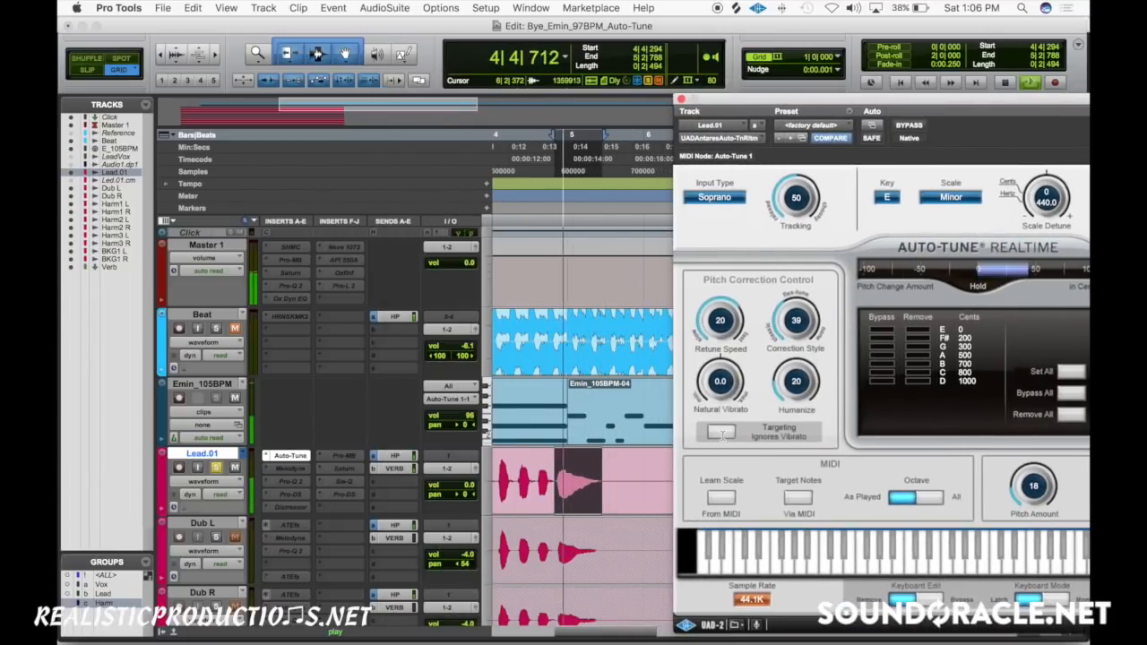
pyautogui.click(722, 432)
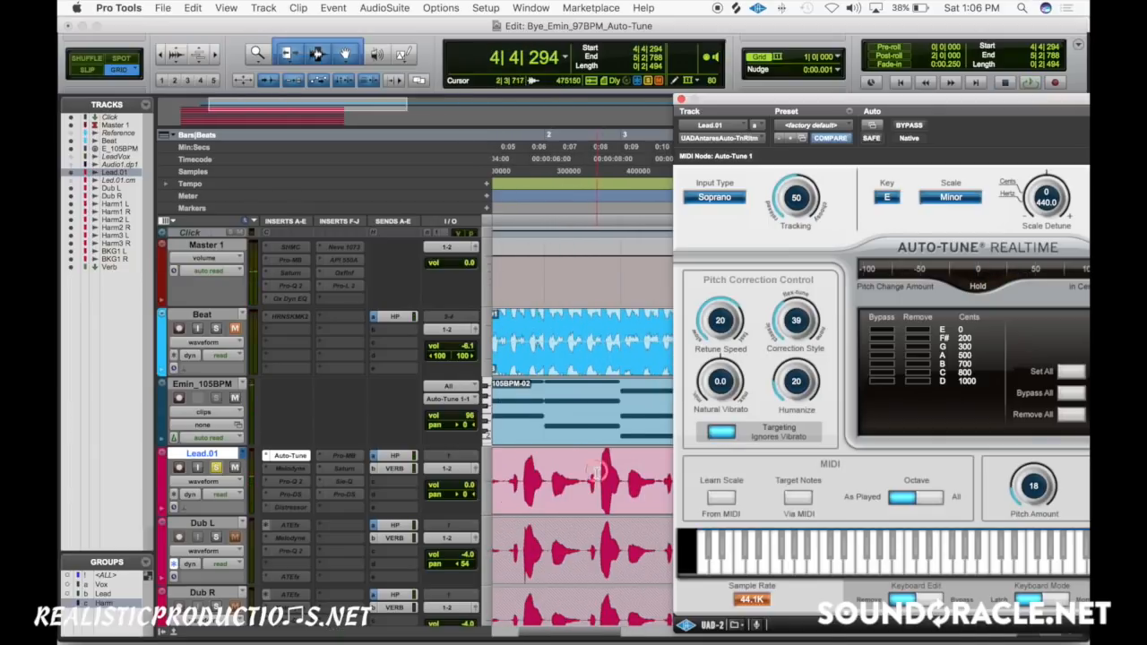
# - Select Lead.01 from 3|3|157 to 4|1|291 and audition it while toggling Targeting Ignores Vibrato, leaving the option off
pyautogui.moveTo(597, 474); pyautogui.dragTo(626, 473)
pyautogui.press('space')
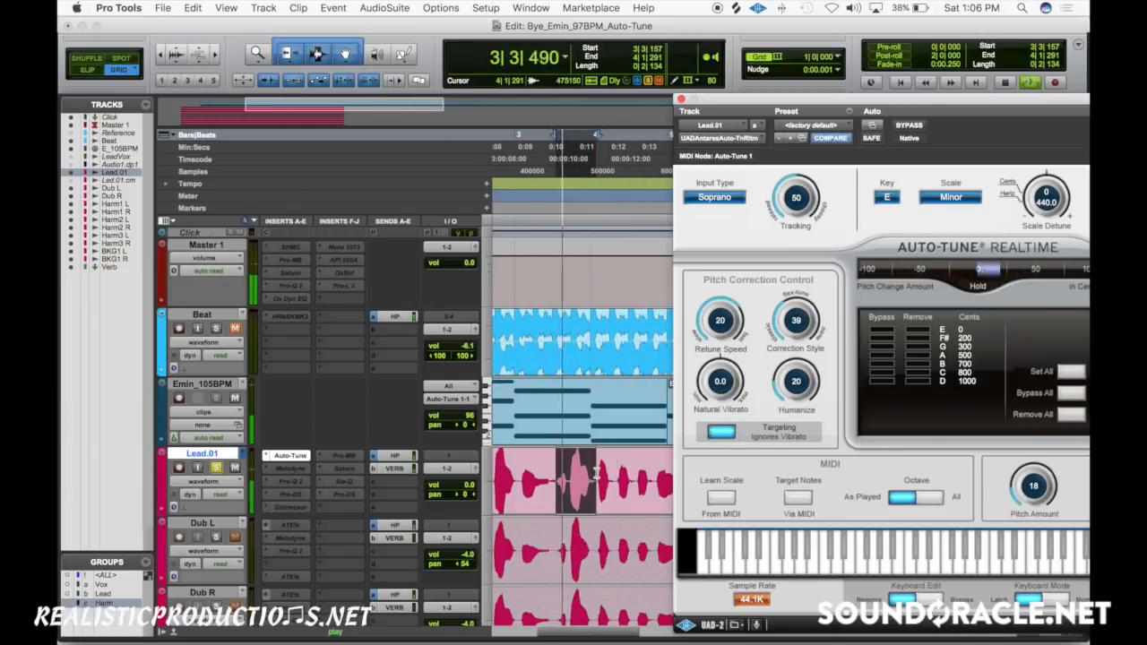
pyautogui.click(721, 433)
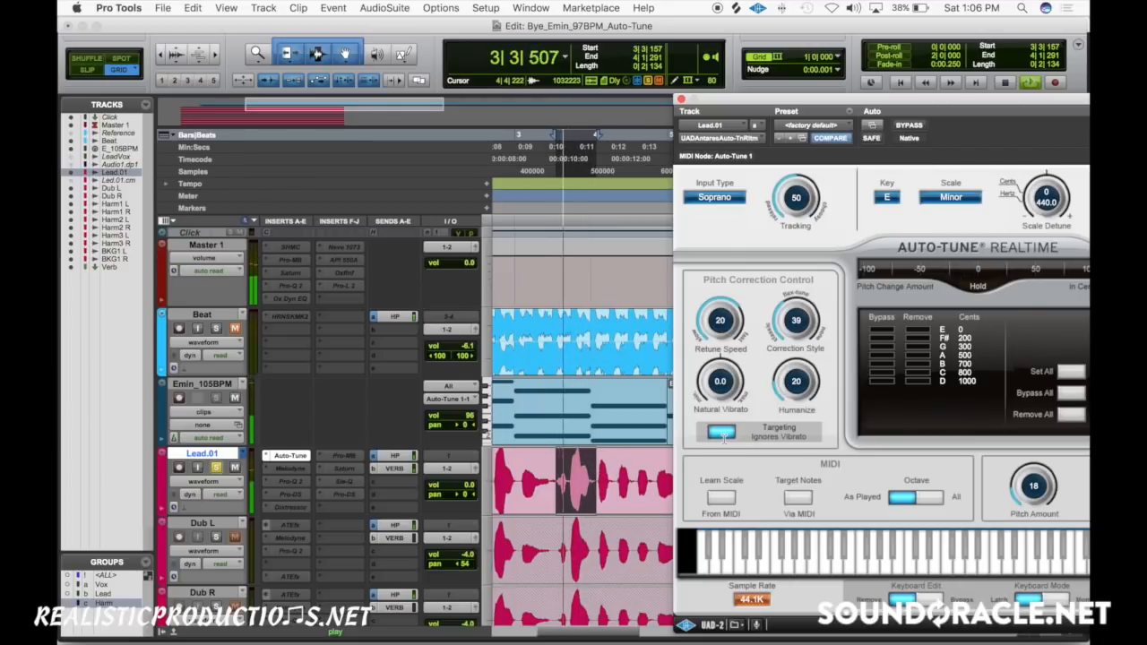
pyautogui.click(721, 433)
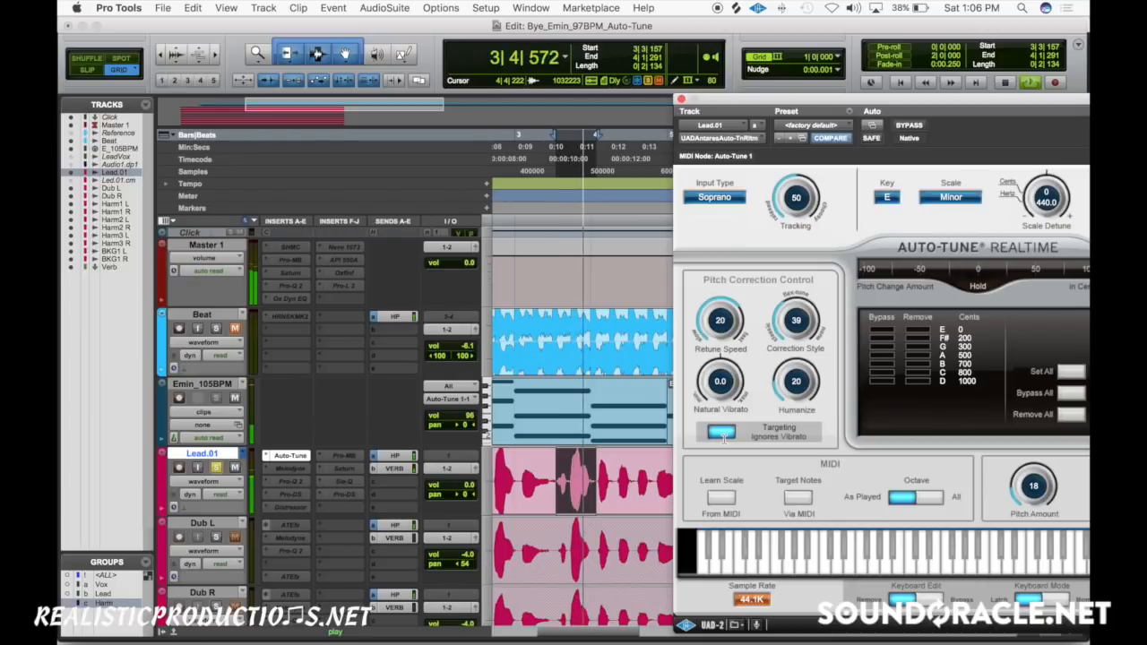
pyautogui.press('space')
pyautogui.click(721, 433)
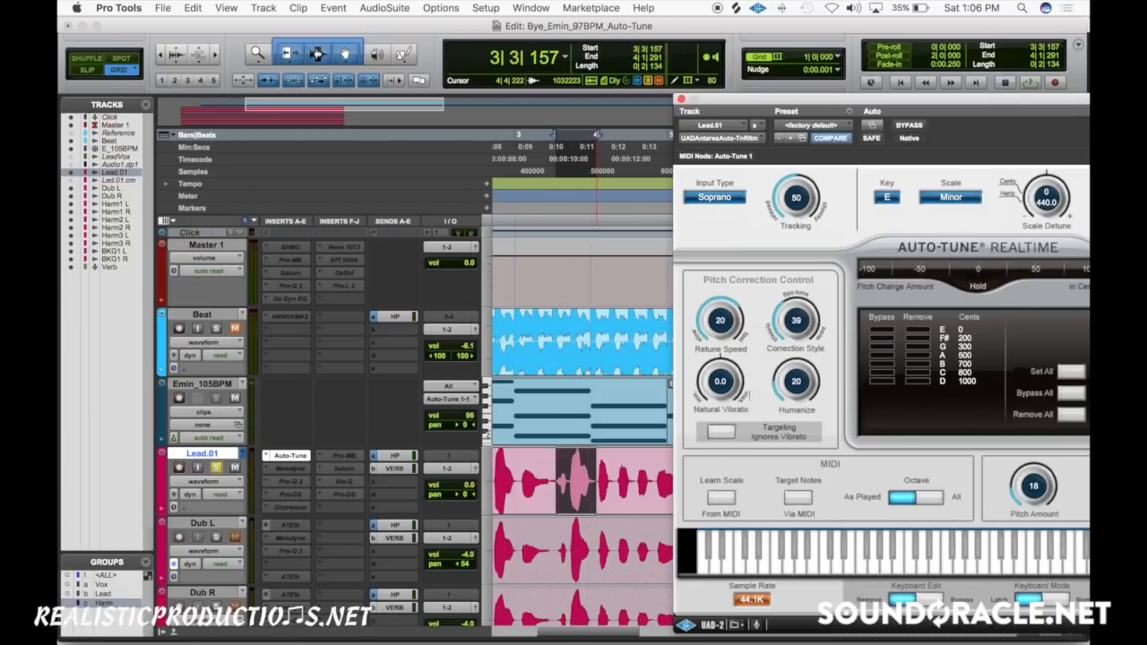
# - Bring the plugin window back into full view, return the session to 1|1|000, and set the scale to Chromatic
pyautogui.moveTo(815, 106); pyautogui.dragTo(591, 106)
pyautogui.press('Return')
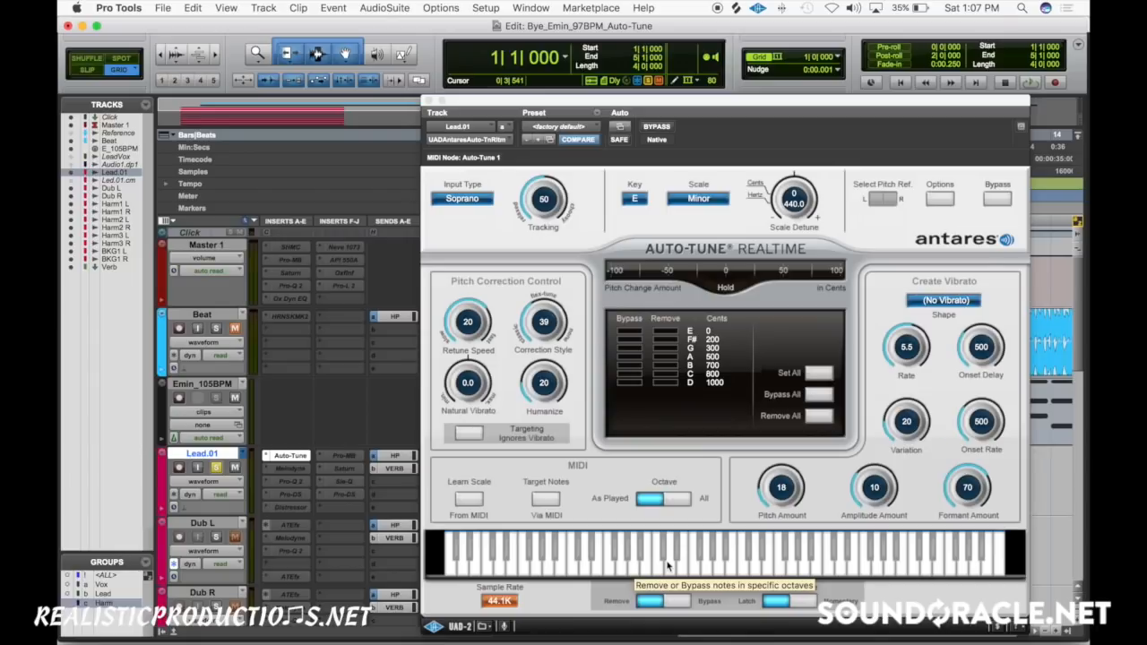
pyautogui.click(696, 201)
pyautogui.click(845, 441)
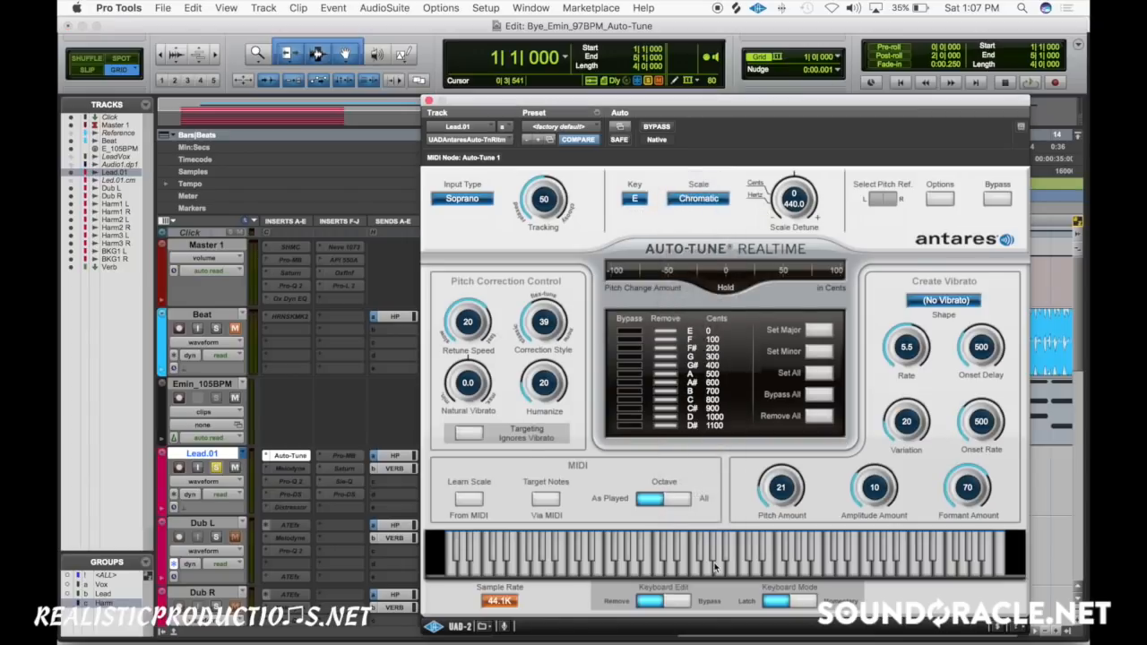
# - Re-enable a few individual notes on the plugin's virtual keyboard and remove them again
pyautogui.click(670, 570)
pyautogui.click(704, 570)
pyautogui.click(731, 569)
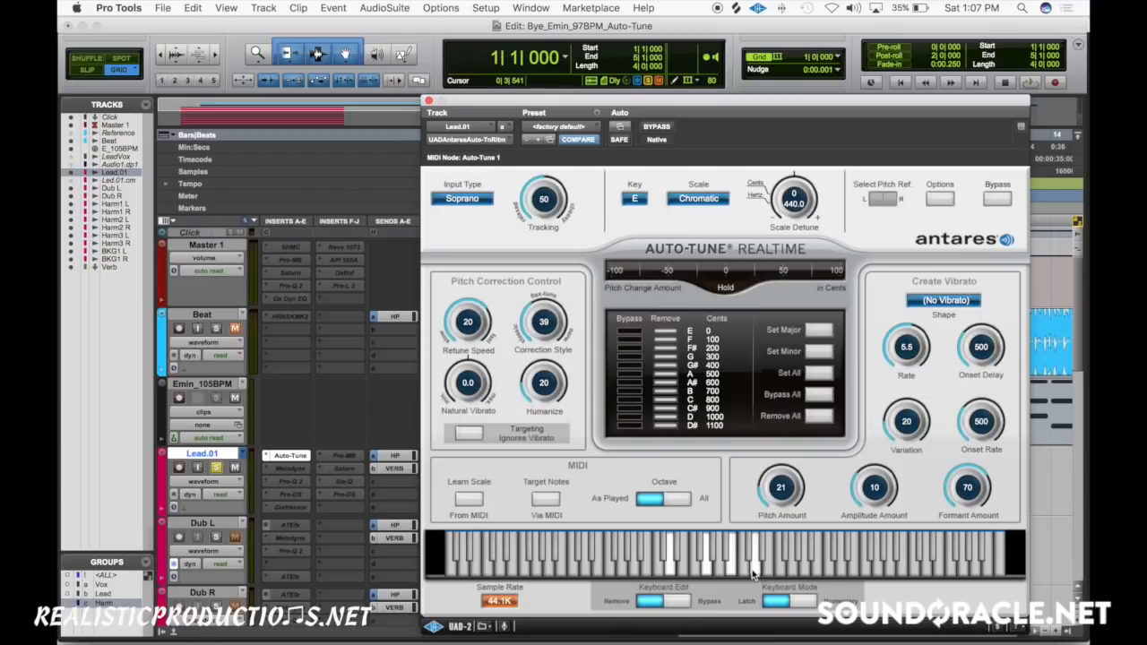
pyautogui.click(731, 569)
pyautogui.click(704, 569)
pyautogui.click(673, 569)
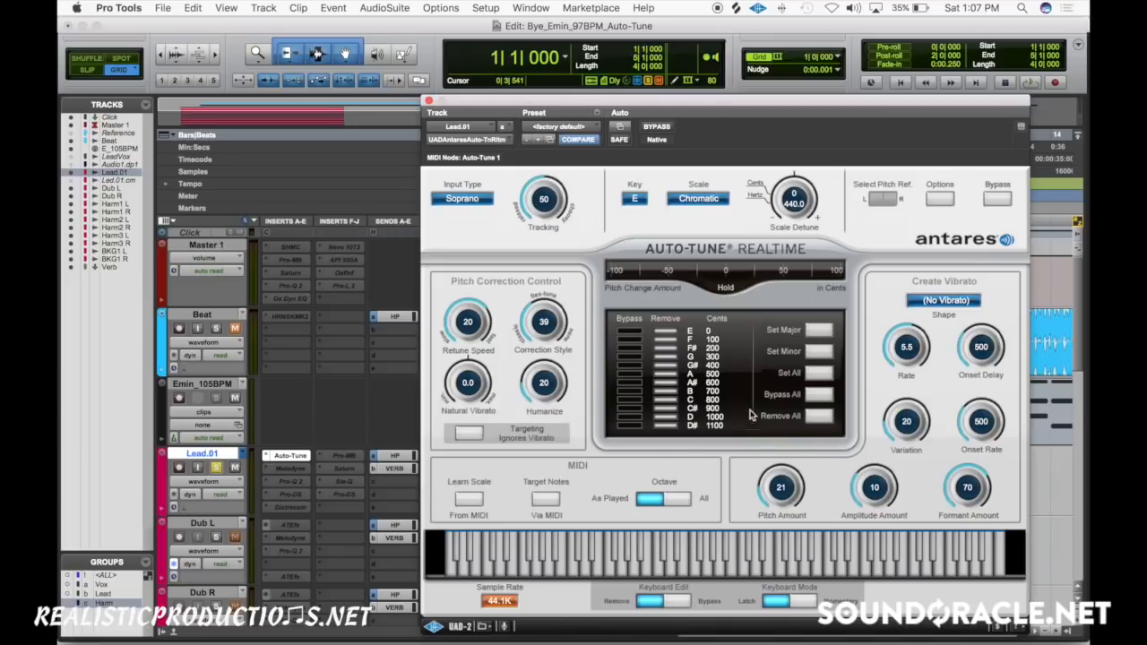
# - Apply the minor note set to the chromatic scale, remove D, and restore D# in the note list
pyautogui.click(816, 355)
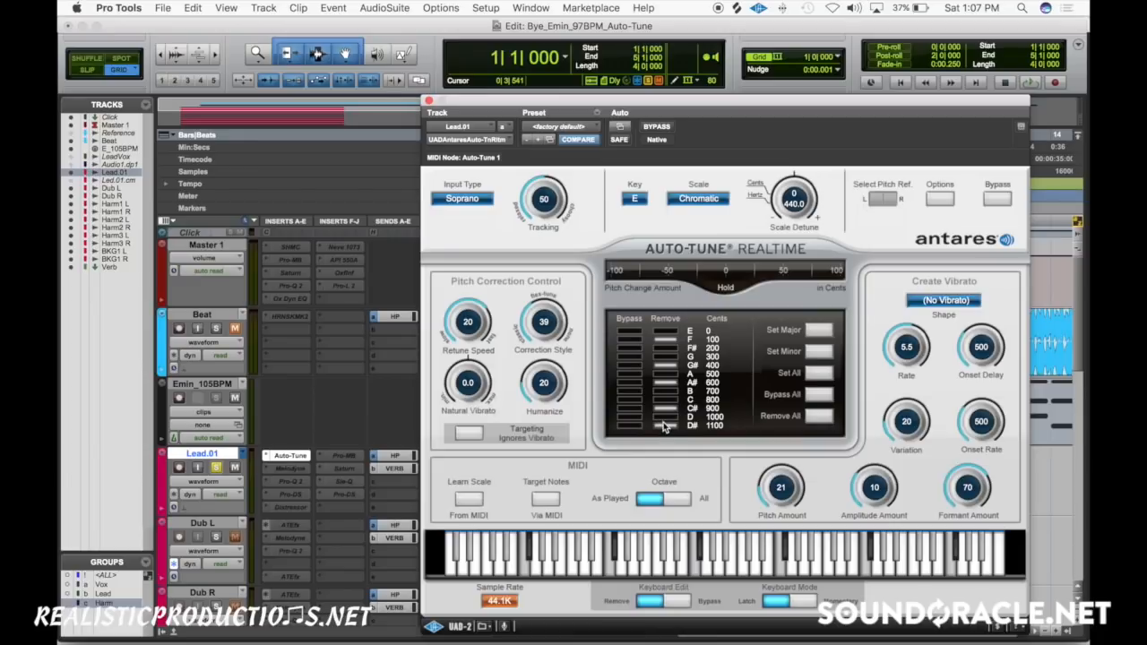
pyautogui.click(668, 417)
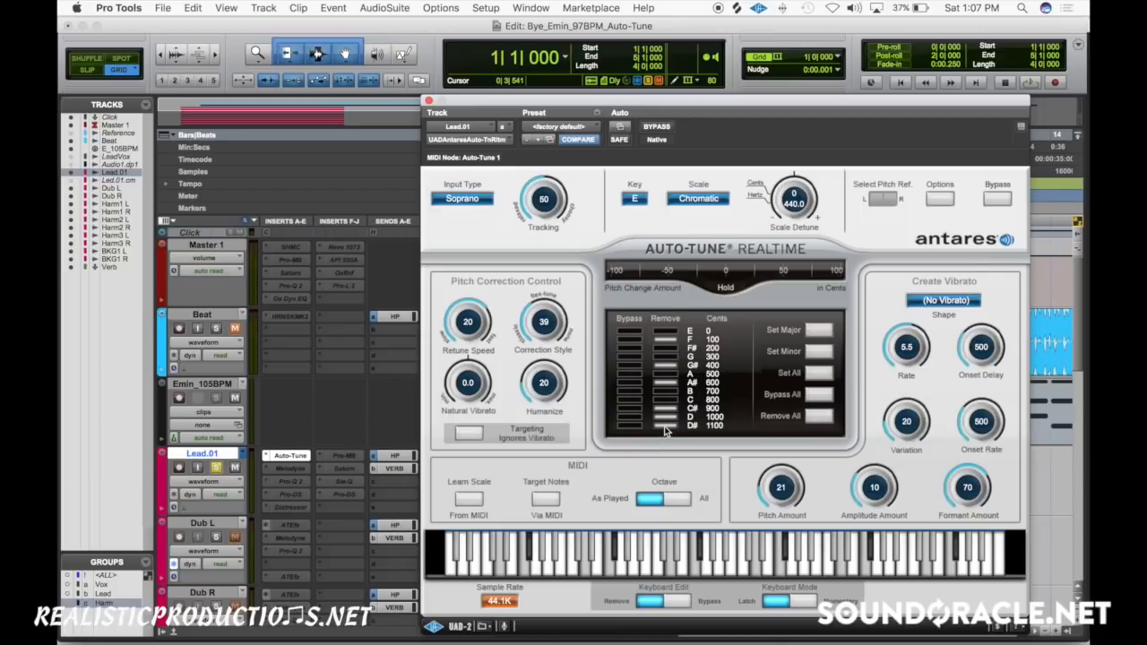
pyautogui.click(665, 426)
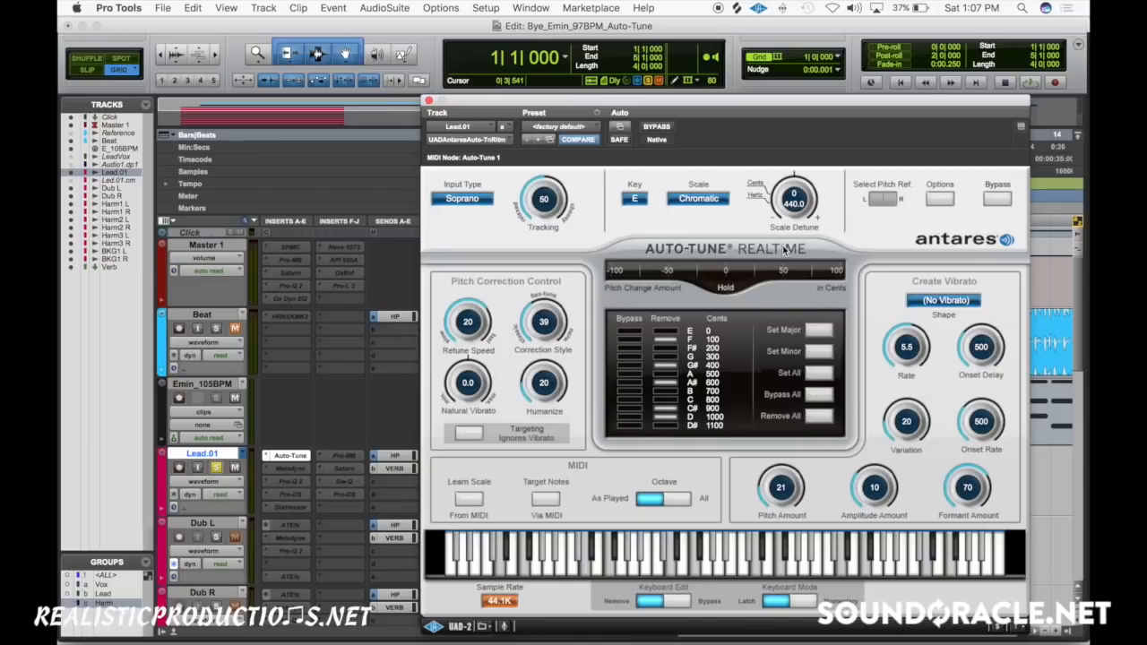
# - Set the scale back to Minor, enable Target Notes Via MIDI, and move the plugin window clear of the Emin_105BPM MIDI clips
pyautogui.click(693, 198)
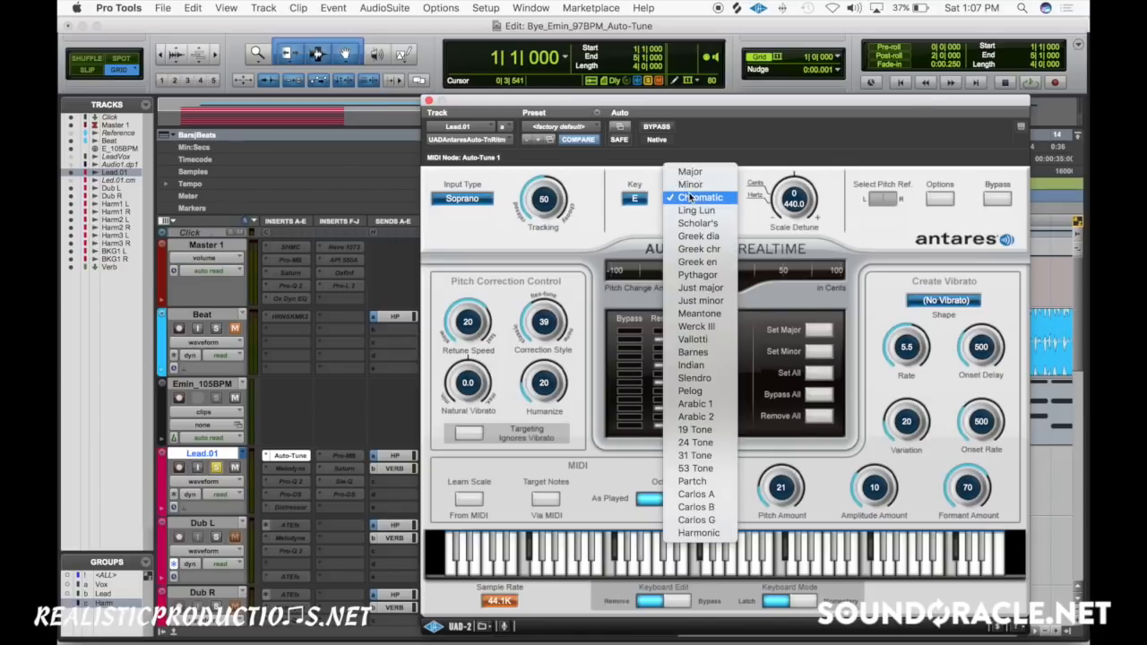
pyautogui.click(691, 186)
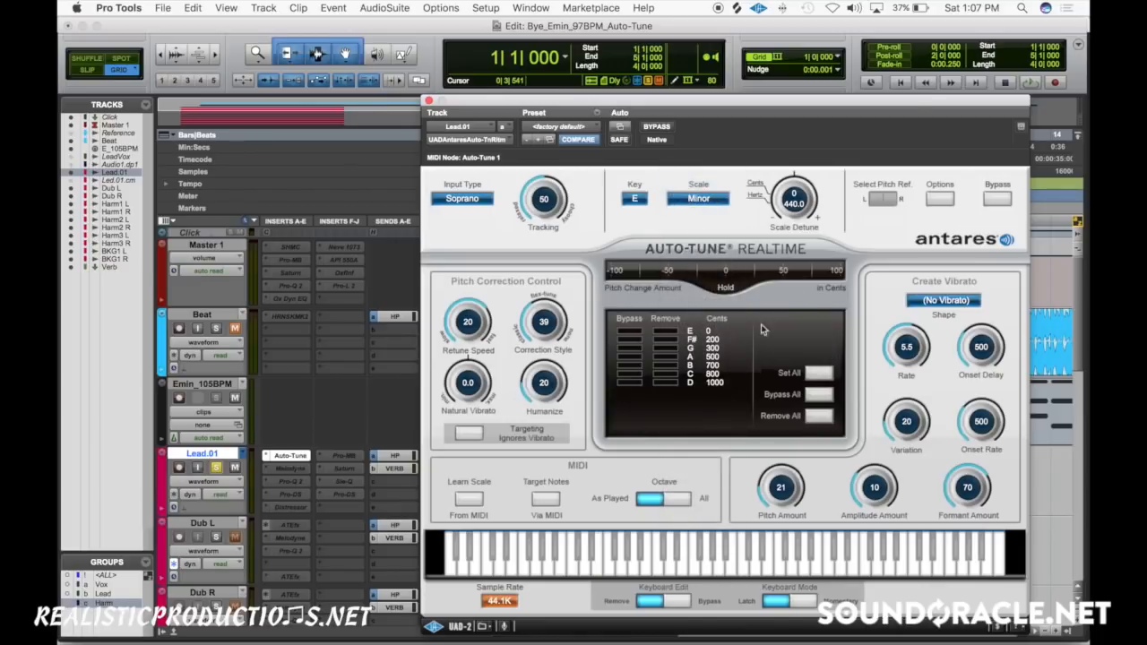
pyautogui.click(543, 500)
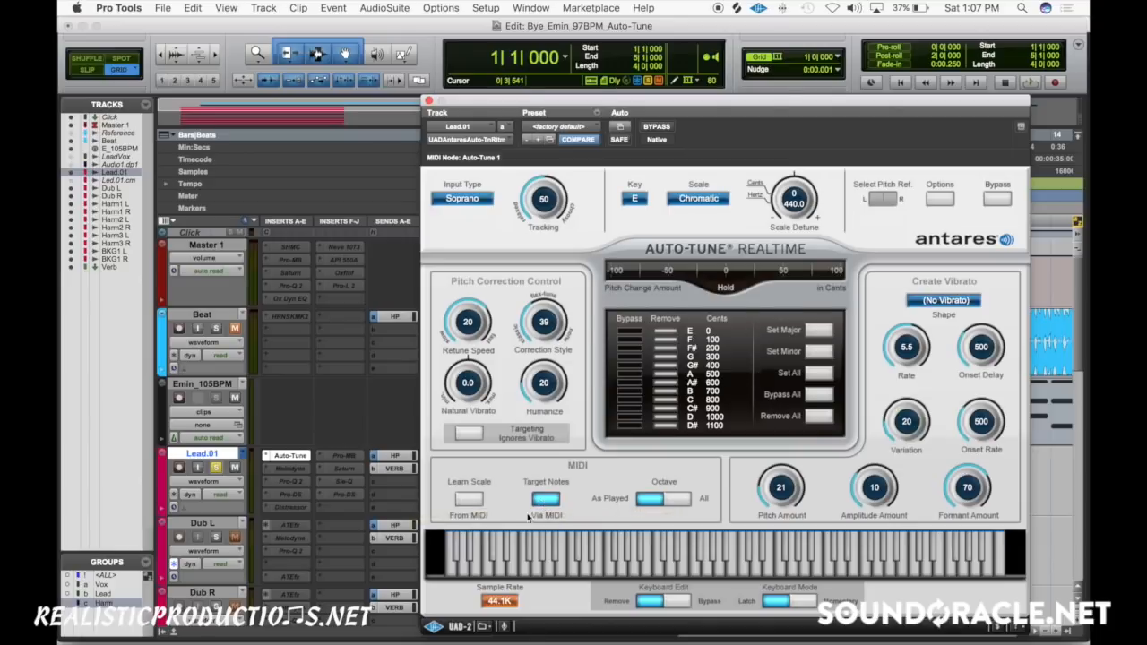
pyautogui.moveTo(519, 102); pyautogui.dragTo(931, 272)
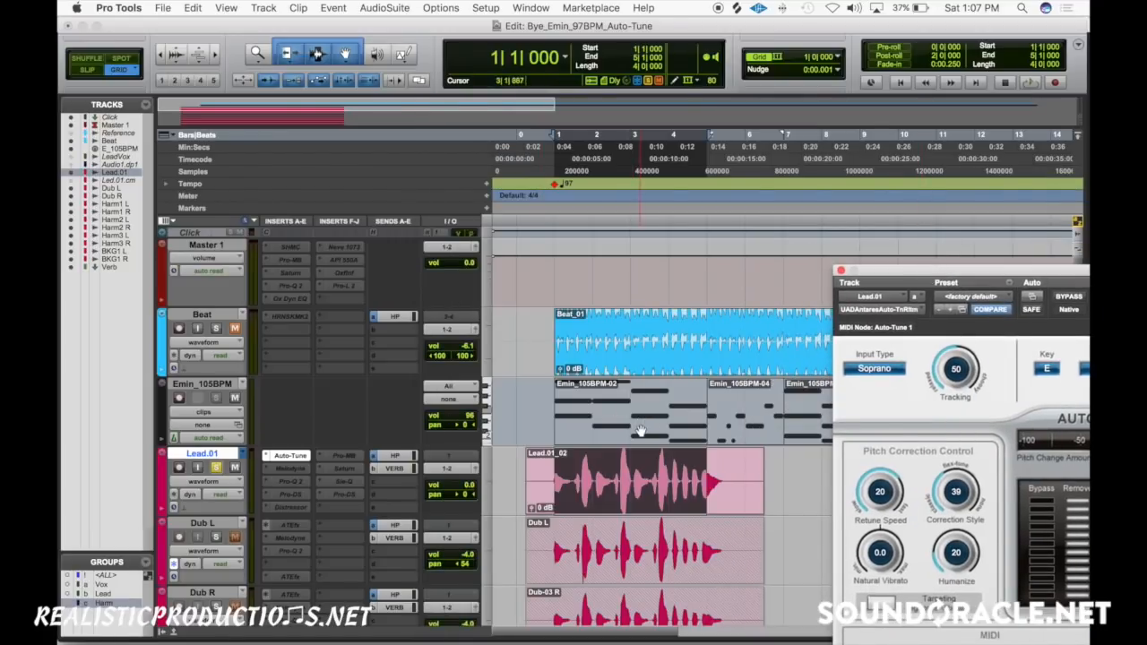
# - Route the output of the Emin_105BPM MIDI track to the Auto-Tune 1 plugin on Lead.01
pyautogui.click(456, 399)
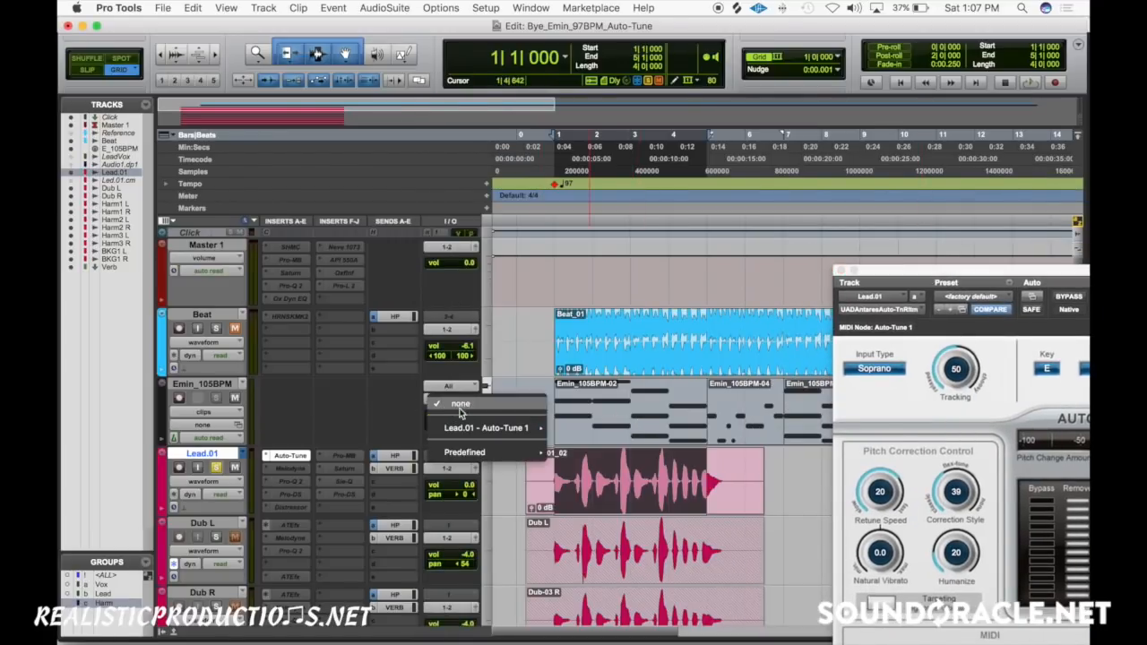
pyautogui.click(403, 407)
pyautogui.click(442, 399)
pyautogui.moveTo(455, 431)
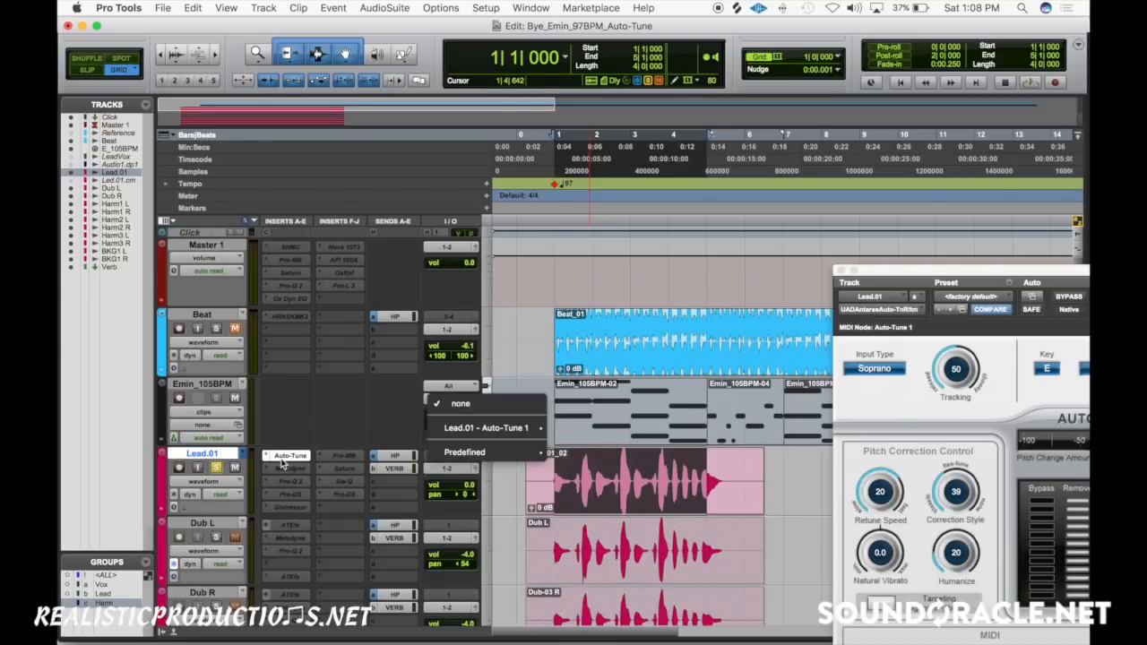
pyautogui.click(592, 436)
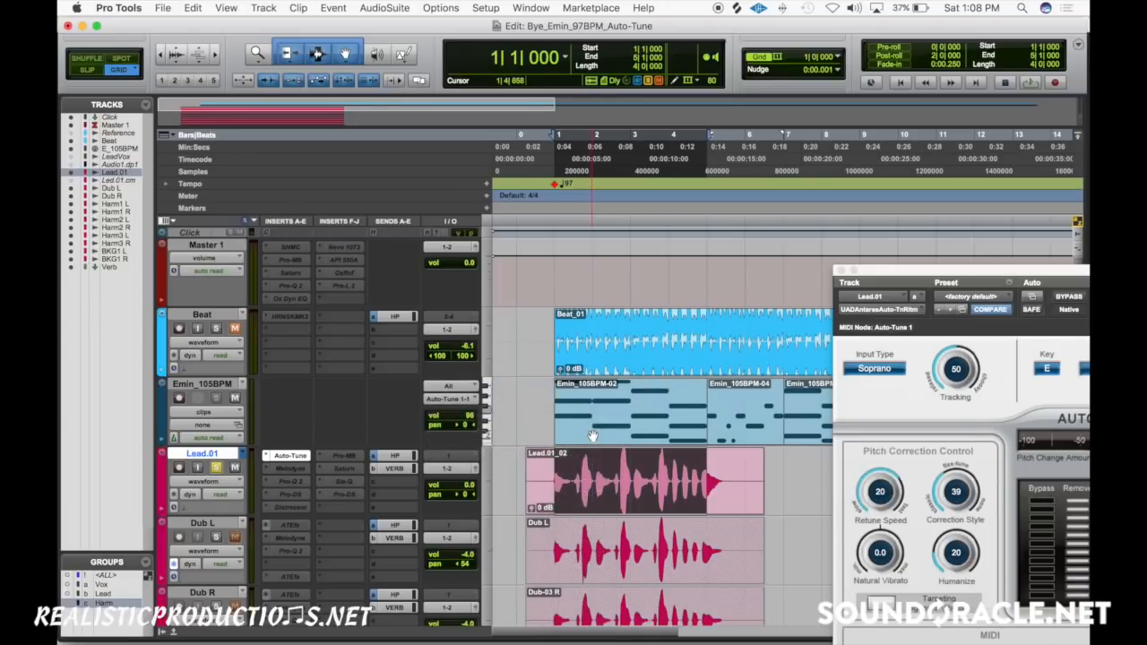
# - Bring the Auto-Tune Realtime window into view, play the lead vocal with MIDI target notes, and move the window aside
pyautogui.moveTo(1013, 271); pyautogui.dragTo(952, 204)
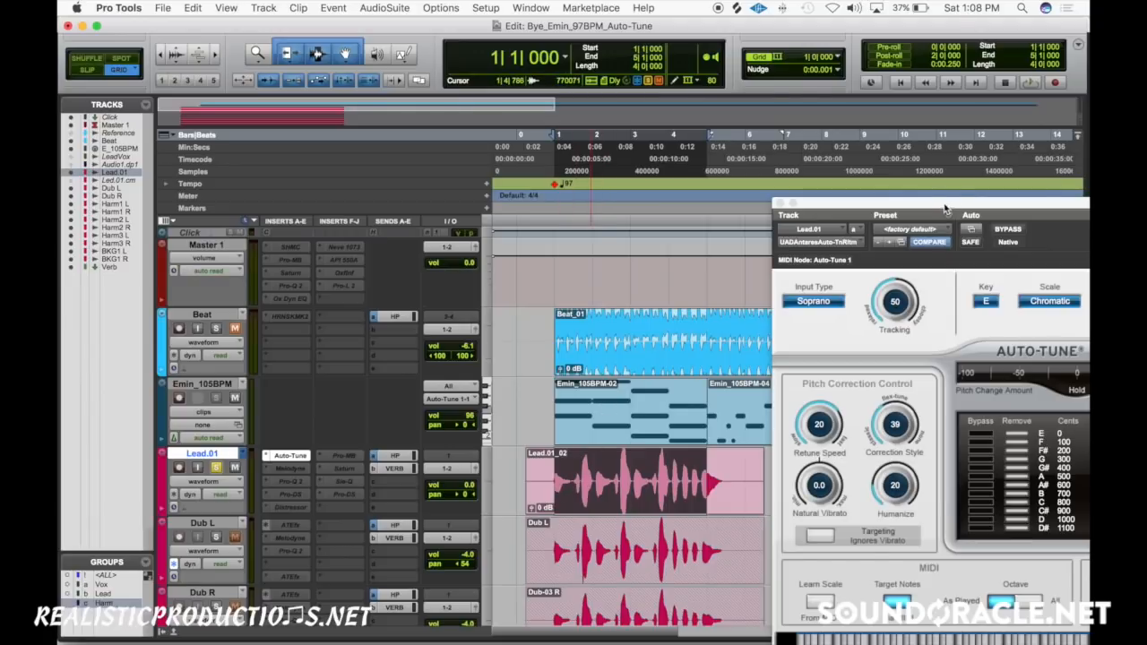
pyautogui.moveTo(951, 203); pyautogui.dragTo(613, 80)
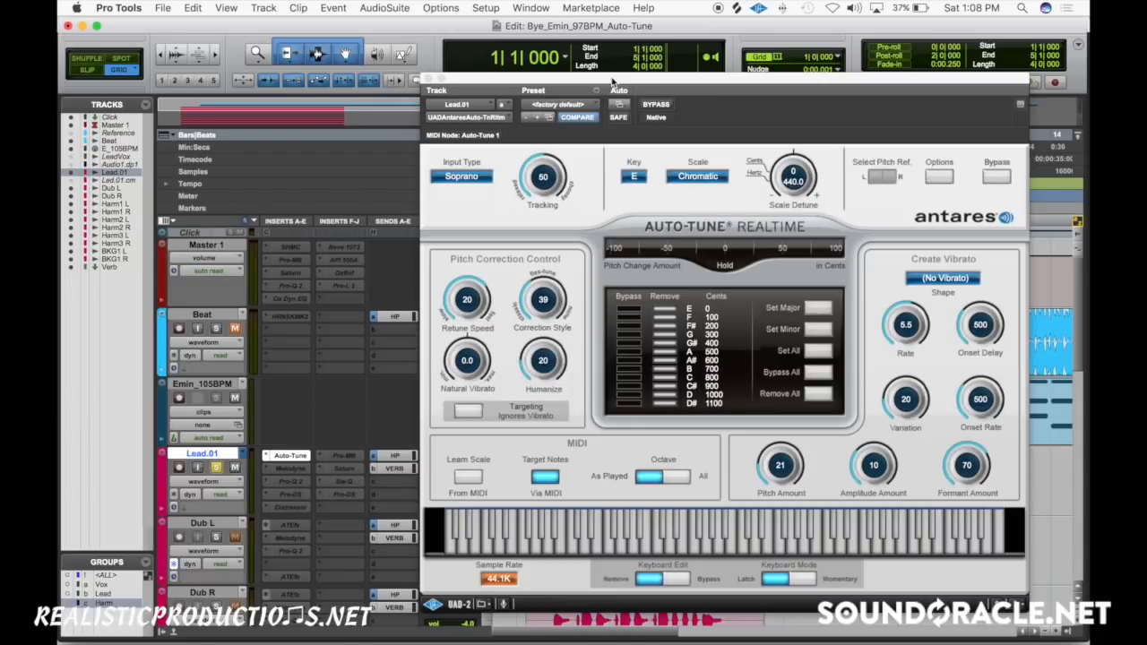
pyautogui.press('space')
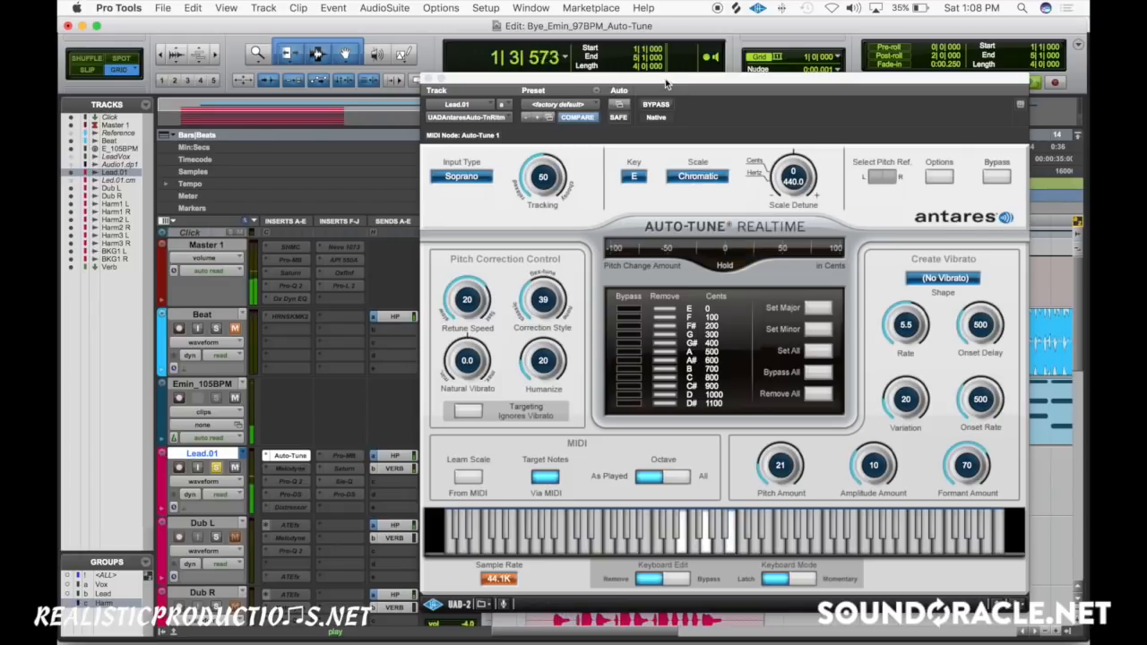
pyautogui.moveTo(665, 84); pyautogui.dragTo(1090, 152)
pyautogui.press('space')
# - Split the Lead.01_02 clip at 4|1|000, move its second part to 5|1|000, and audition it
pyautogui.click(681, 472)
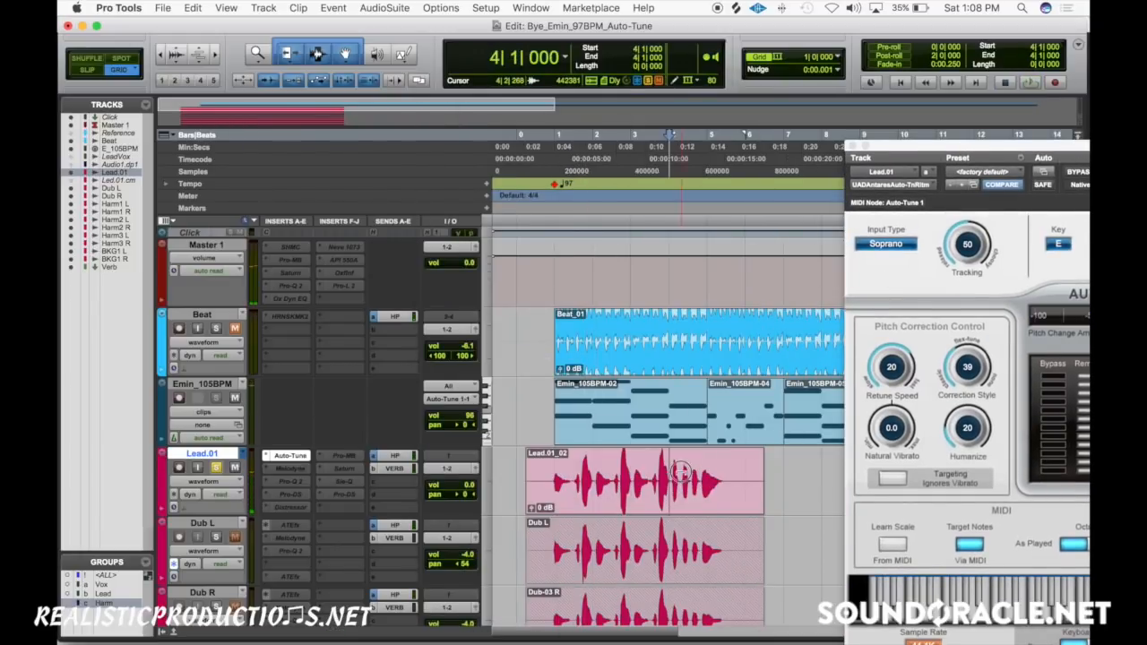
pyautogui.press('b')
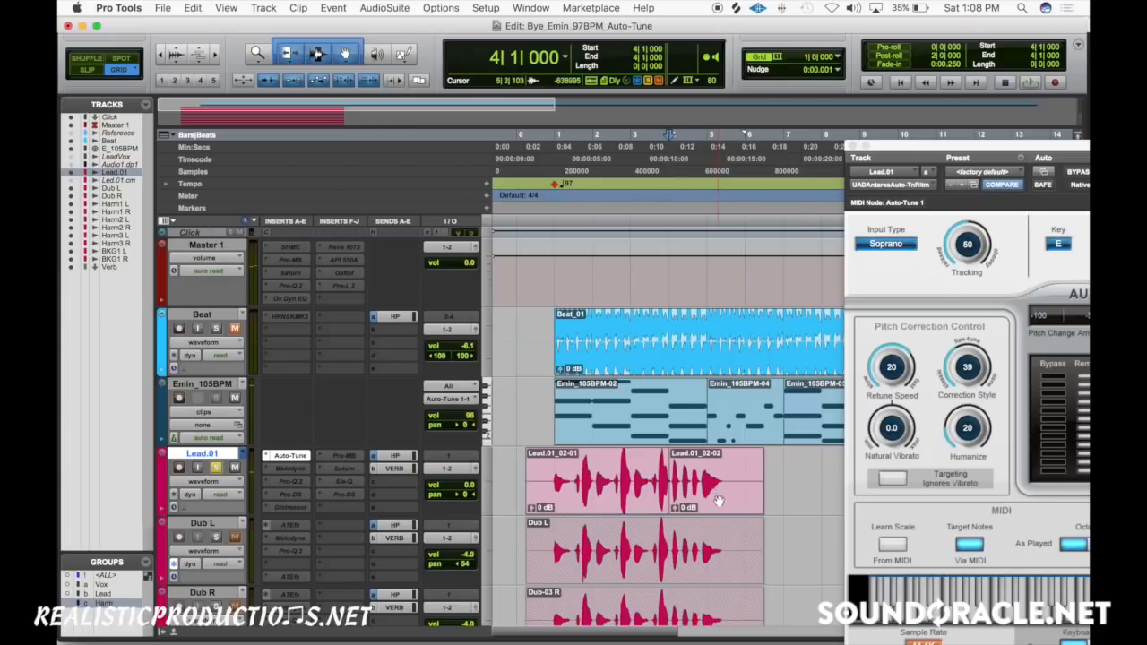
pyautogui.moveTo(718, 500); pyautogui.dragTo(722, 476)
pyautogui.press('space')
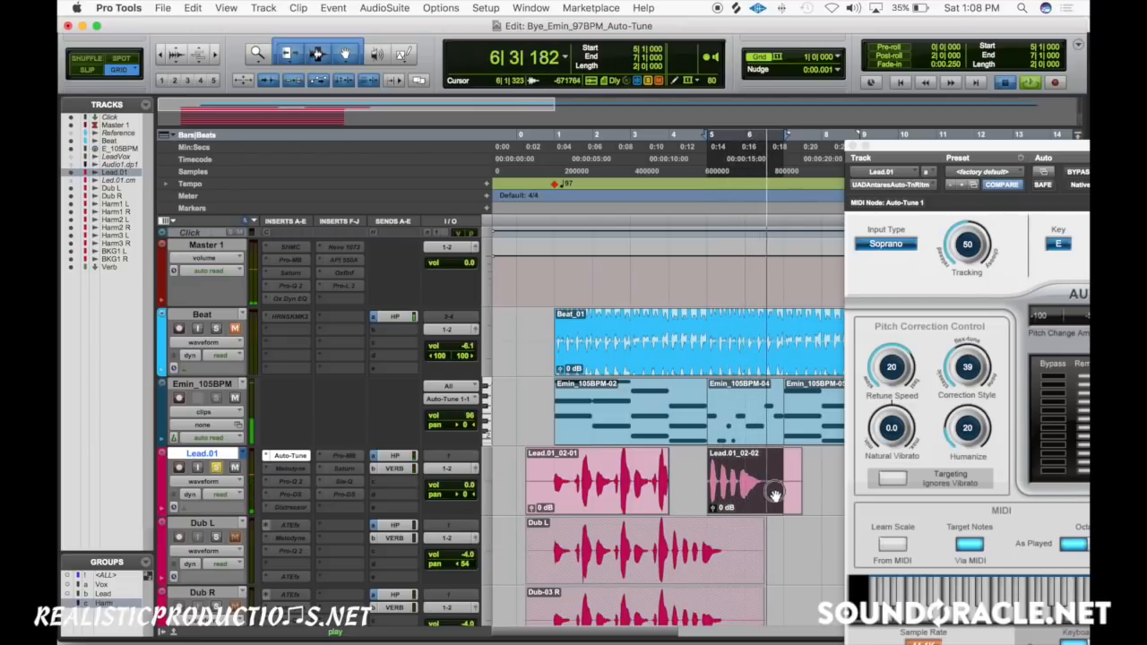
pyautogui.press('space')
# - Extend the moved vocal clip's start to include earlier audio, realign it to 5|1|000, and audition it over the Emin_105BPM-04 notes
pyautogui.moveTo(775, 495); pyautogui.dragTo(714, 477)
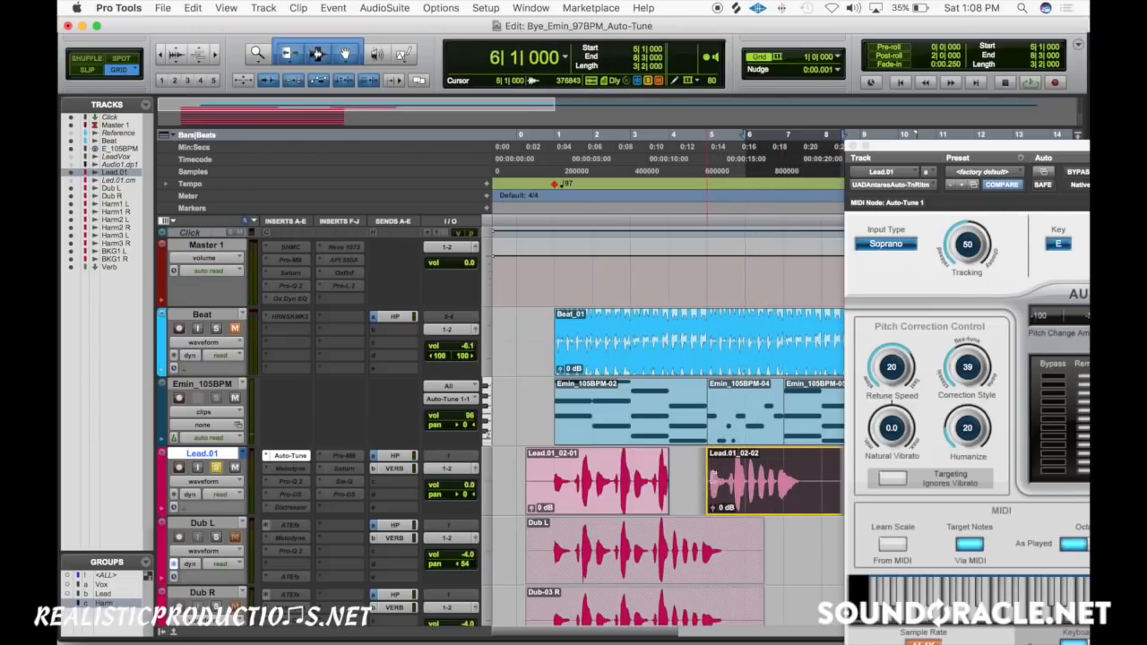
pyautogui.click(707, 470)
pyautogui.press('space')
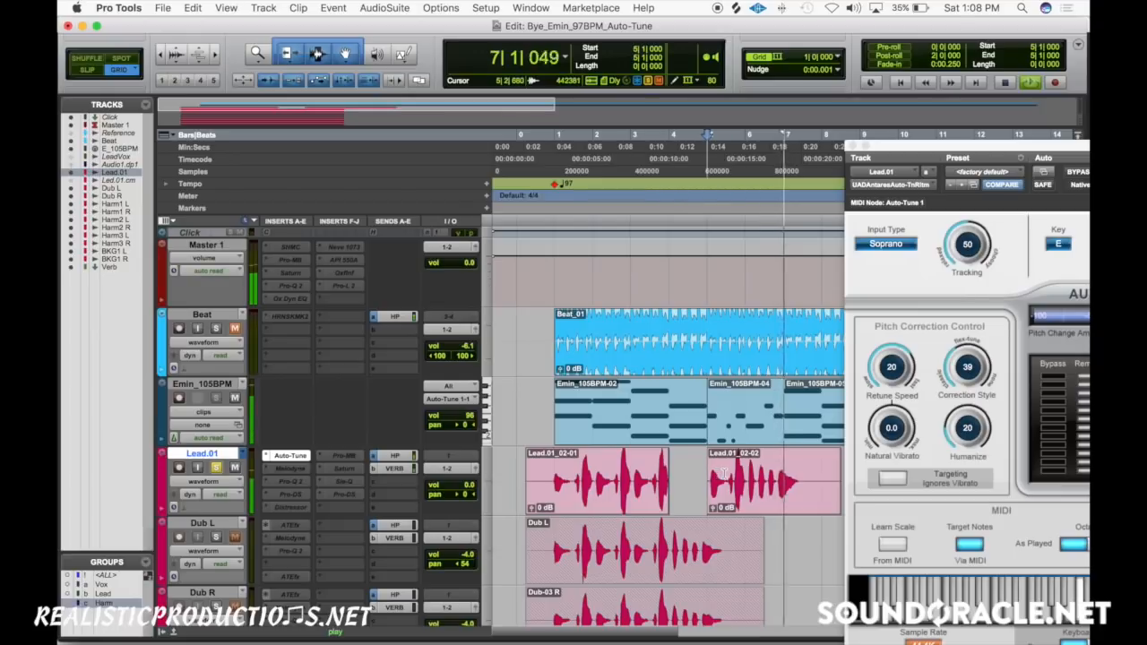
pyautogui.press('space')
# - Delete the moved vocal clip and extend the remaining Lead.01 clip back over the full phrase
pyautogui.click(723, 472)
pyautogui.press('Delete')
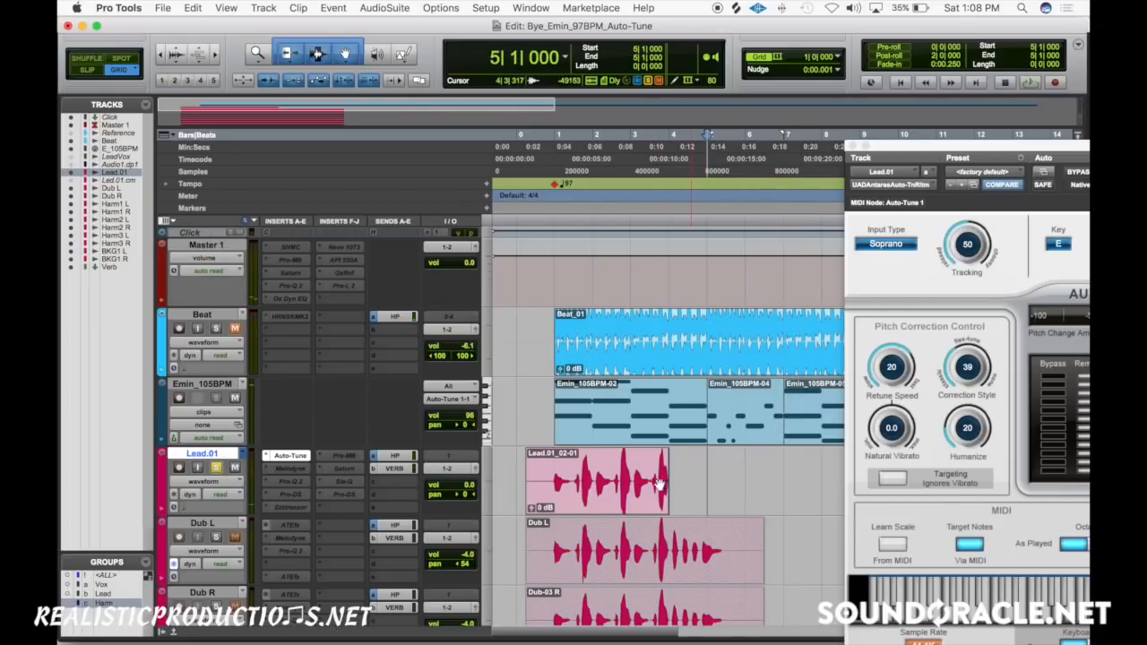
pyautogui.moveTo(660, 484); pyautogui.dragTo(767, 474)
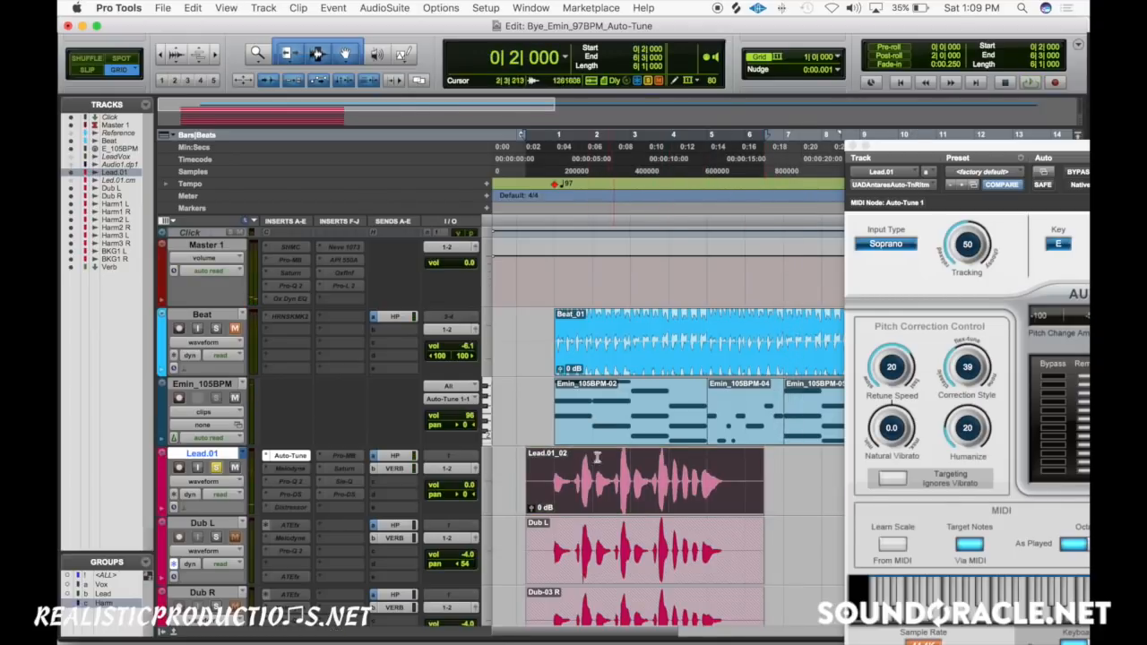
# - Bring Auto-Tune Realtime into view, open the Auto-Tune EFX 3 insert on Lead.01, and arrange both plugin windows side by side
pyautogui.moveTo(983, 152); pyautogui.dragTo(451, 96)
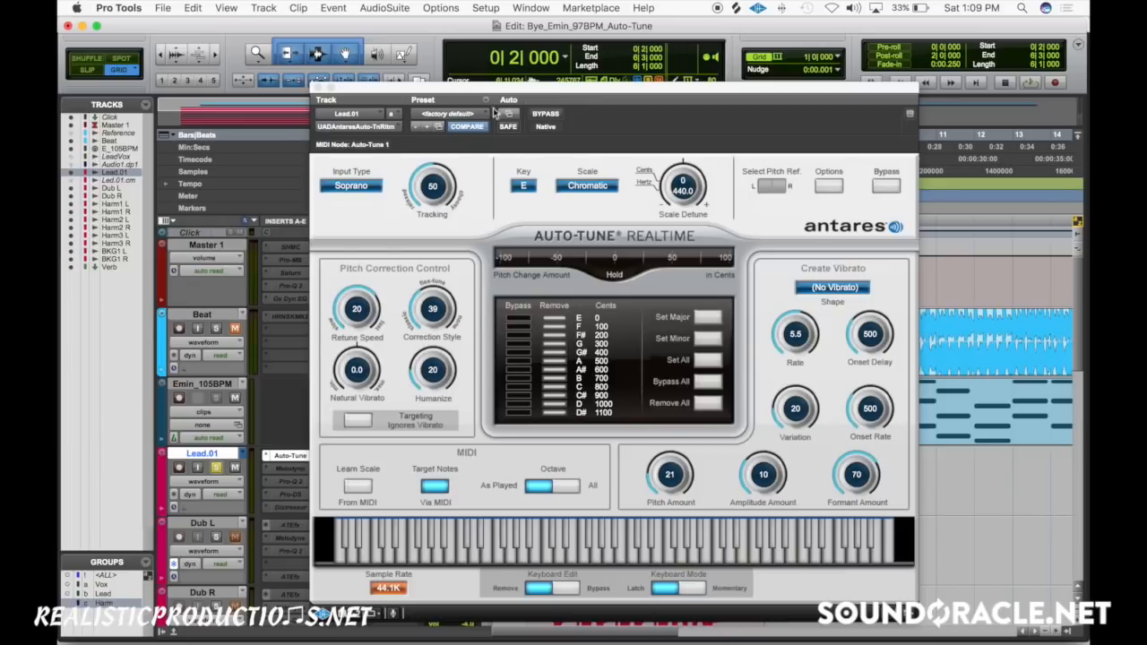
pyautogui.moveTo(486, 96); pyautogui.dragTo(474, 76)
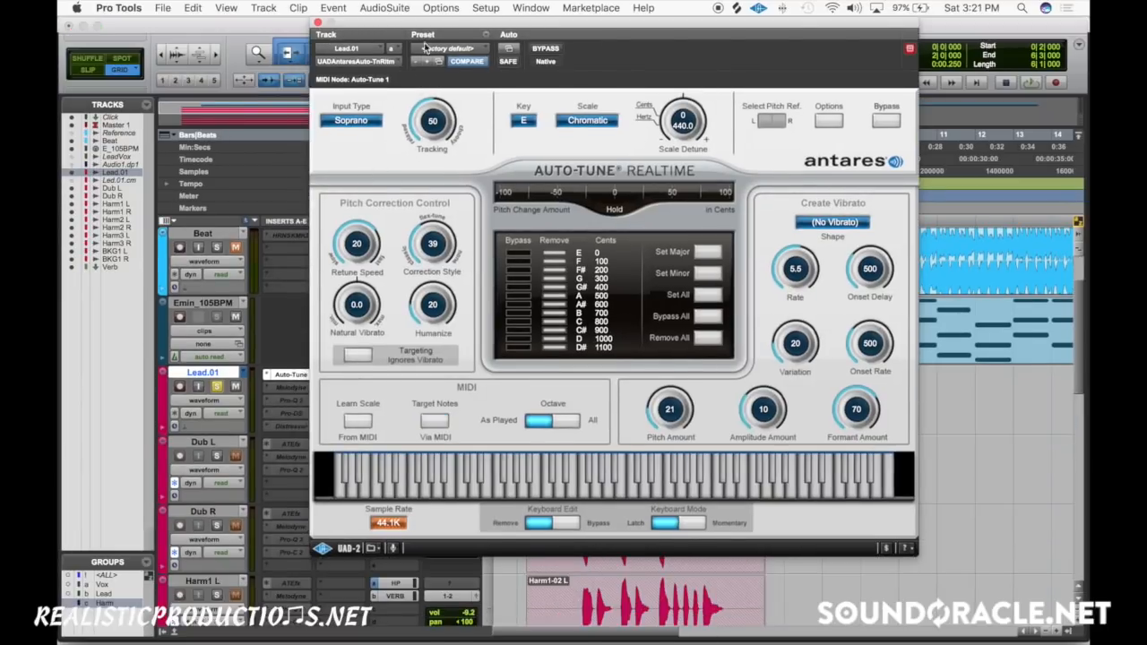
pyautogui.moveTo(432, 25); pyautogui.dragTo(534, 23)
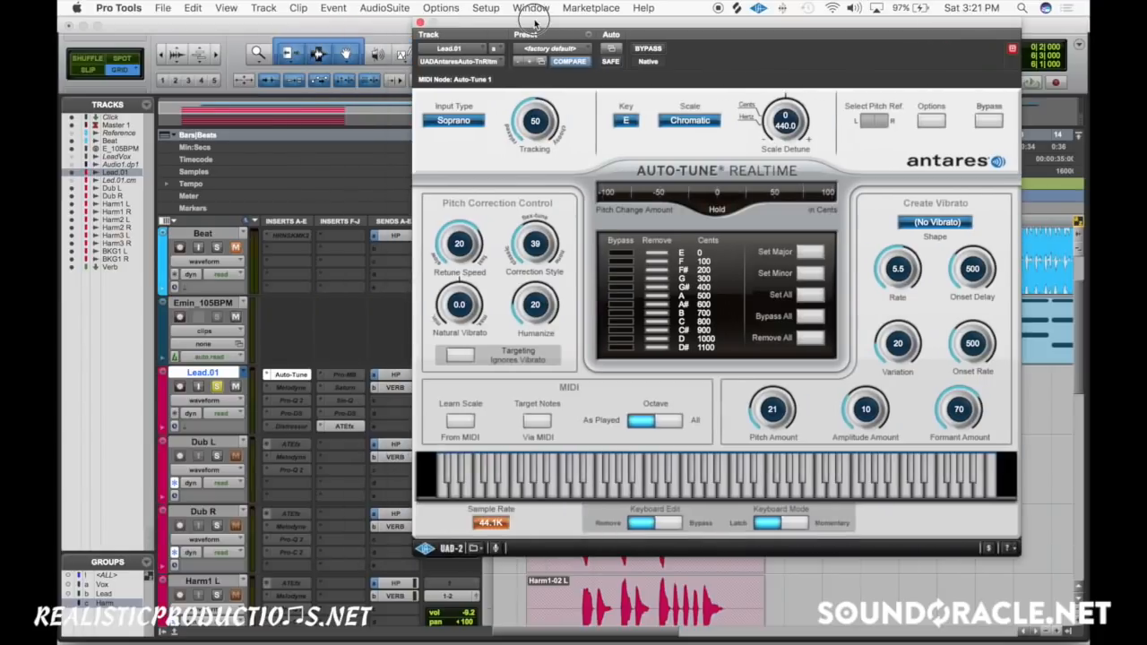
pyautogui.click(344, 425)
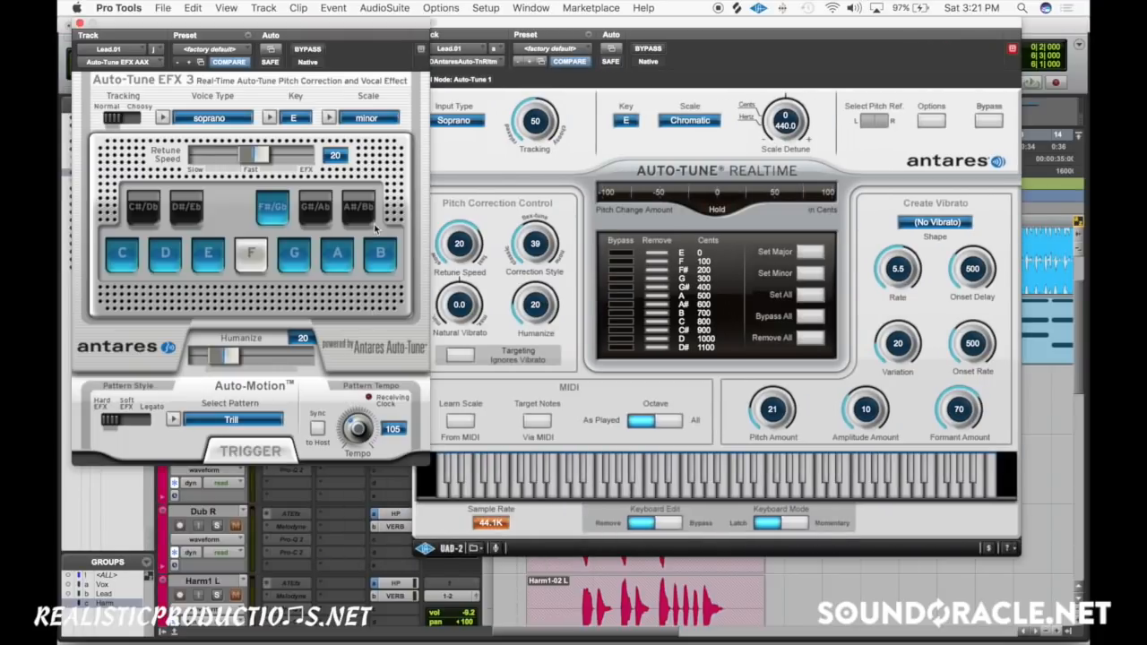
pyautogui.moveTo(346, 31); pyautogui.dragTo(336, 37)
pyautogui.moveTo(554, 27); pyautogui.dragTo(615, 28)
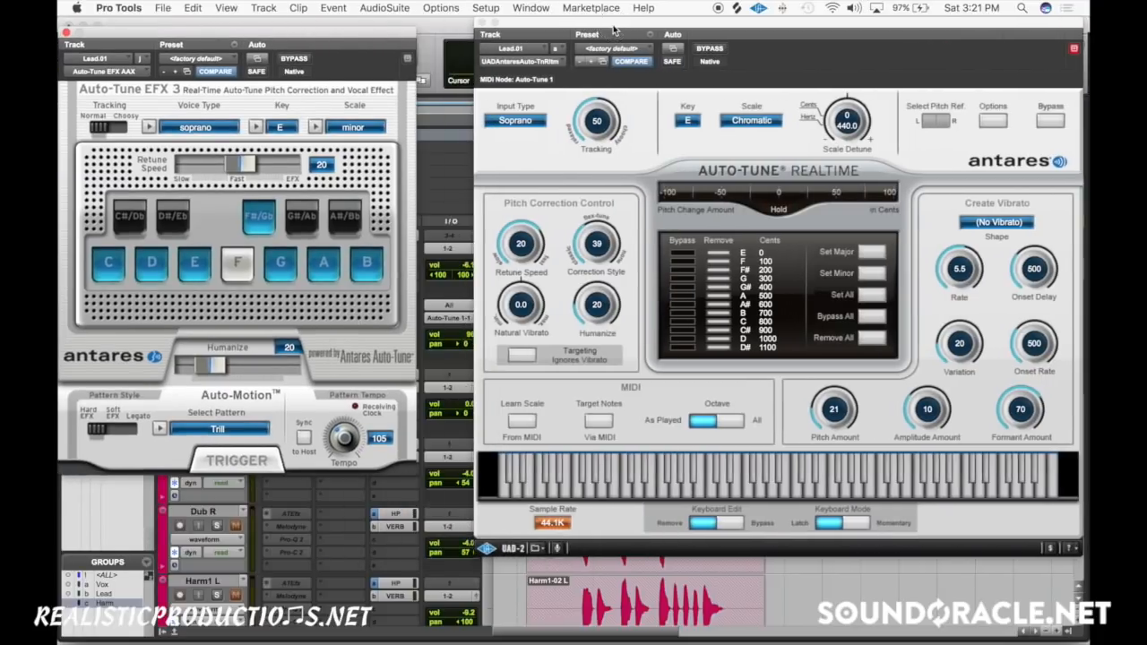
pyautogui.moveTo(320, 38); pyautogui.dragTo(373, 25)
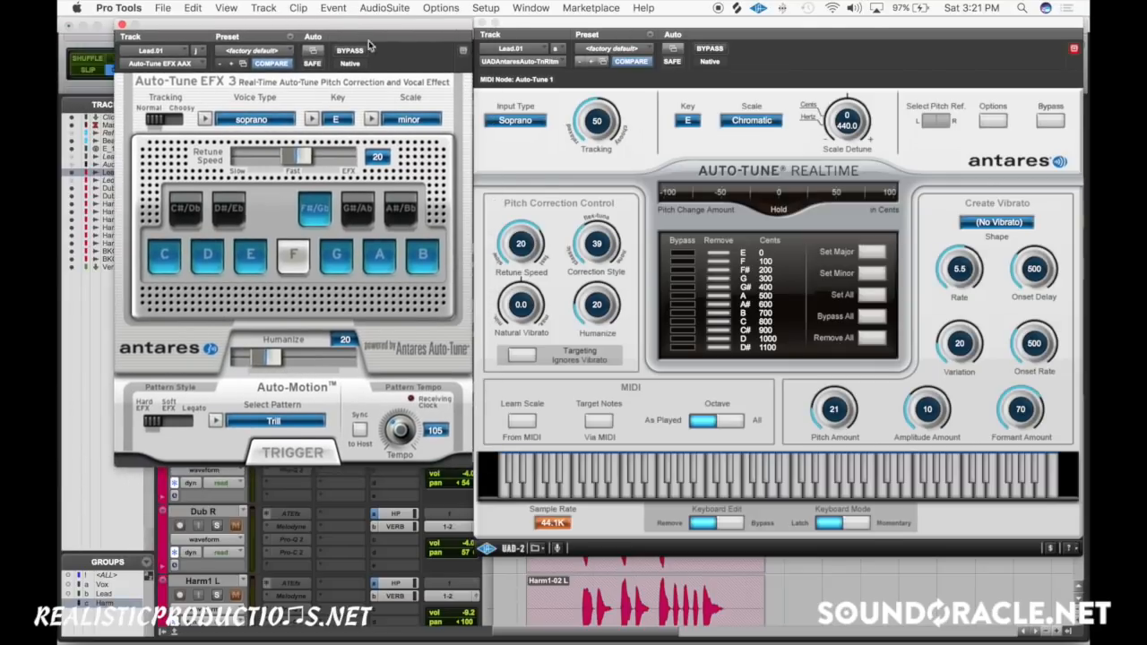
pyautogui.moveTo(817, 32)
pyautogui.mouseDown()
pyautogui.moveTo(794, 30)
pyautogui.moveTo(803, 30)
pyautogui.mouseUp()
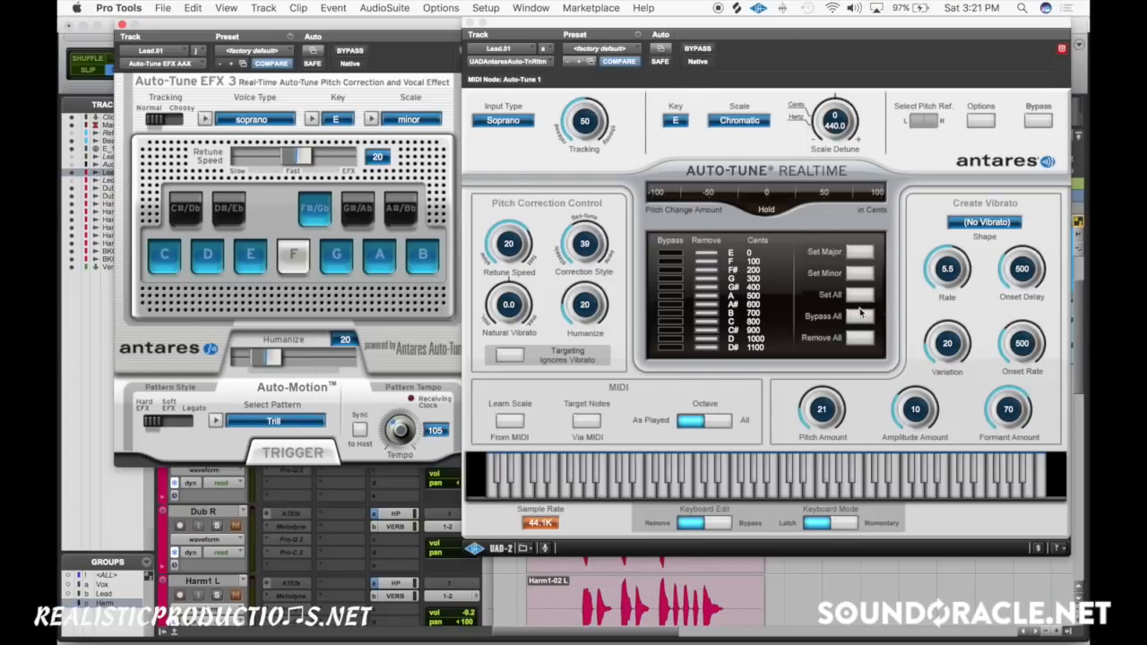
# - Set the Auto-Tune EFX 3 Retune Speed to 22
pyautogui.click(366, 93)
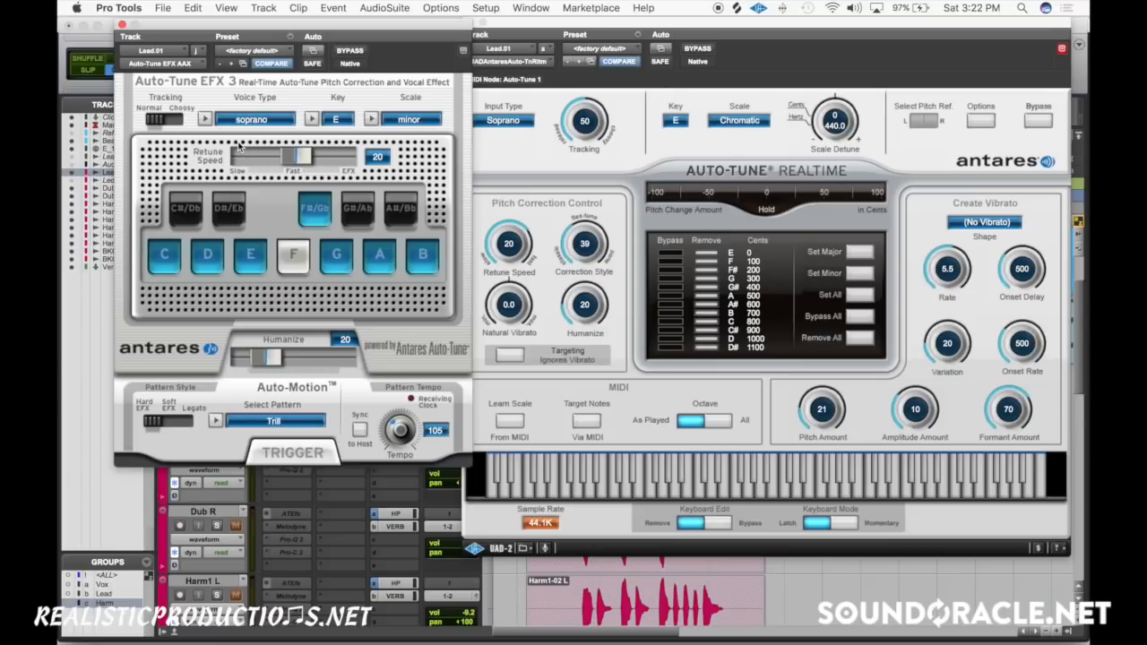
pyautogui.moveTo(299, 159); pyautogui.dragTo(300, 157)
pyautogui.click(268, 130)
pyautogui.click(269, 127)
pyautogui.moveTo(299, 159); pyautogui.dragTo(302, 159)
# - Reposition both plugin windows to expose the Lead.01 track inserts, and set the Auto-Tune EFX 3 Retune Speed to 20
pyautogui.moveTo(559, 26); pyautogui.dragTo(727, 139)
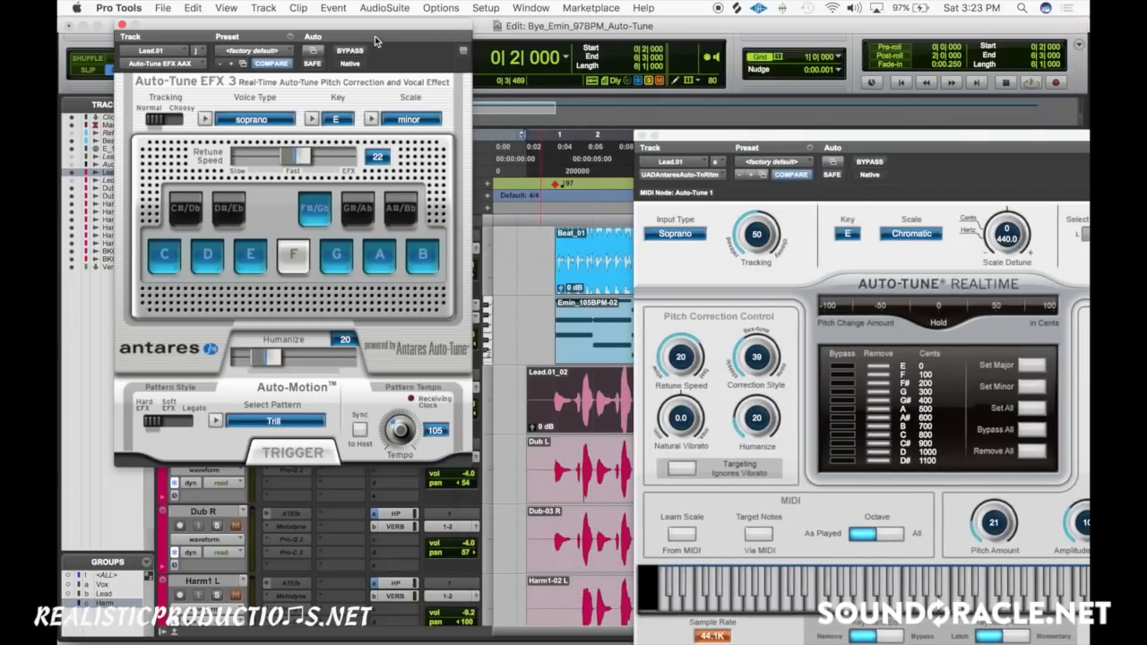
pyautogui.moveTo(376, 40); pyautogui.dragTo(669, 50)
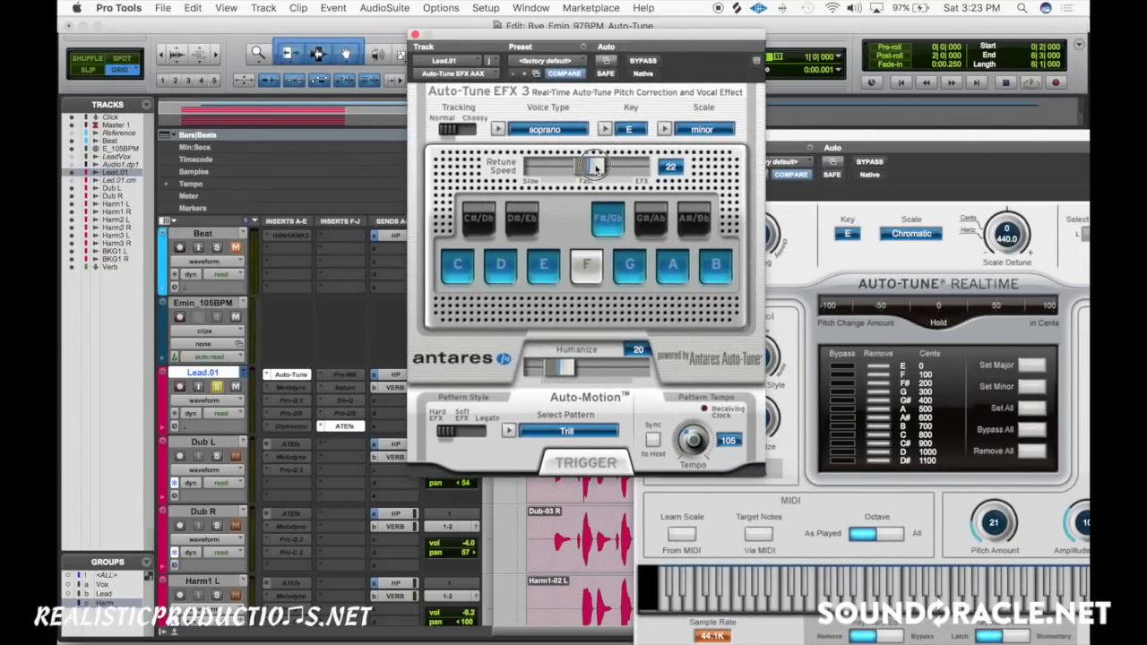
pyautogui.moveTo(595, 167); pyautogui.dragTo(591, 167)
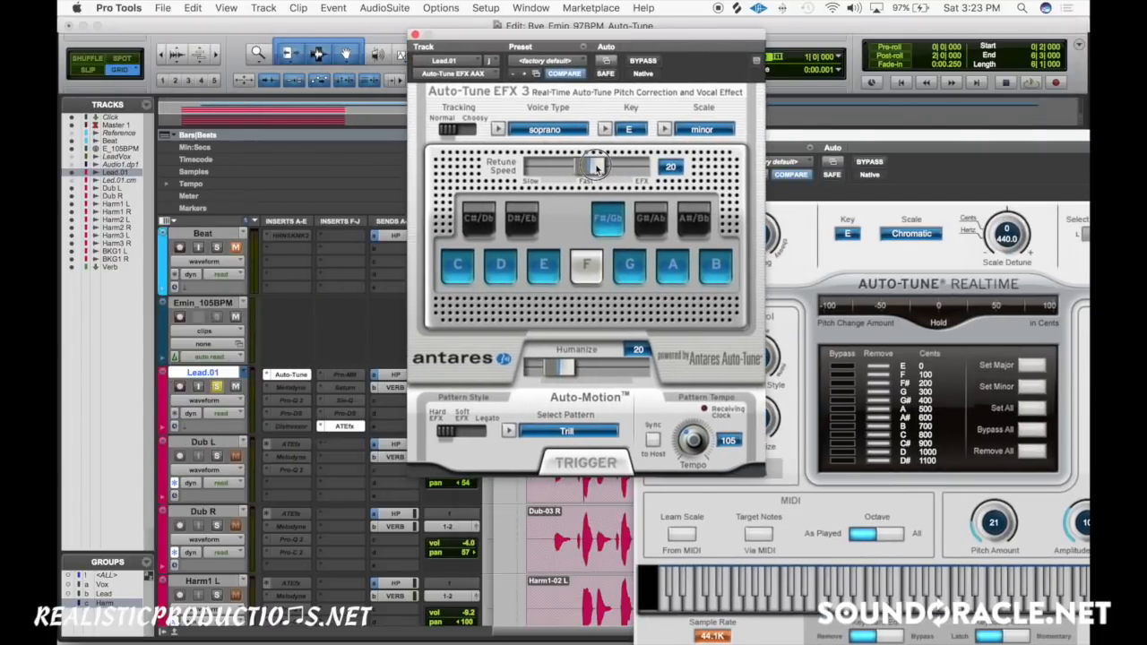
# - Bypass the Auto-Tune Realtime insert on Lead.01, play the vocal through Auto-Tune EFX 3, and move its window off the clips
pyautogui.keyDown('super'); pyautogui.click(292, 377); pyautogui.keyUp('super')
pyautogui.press('space')
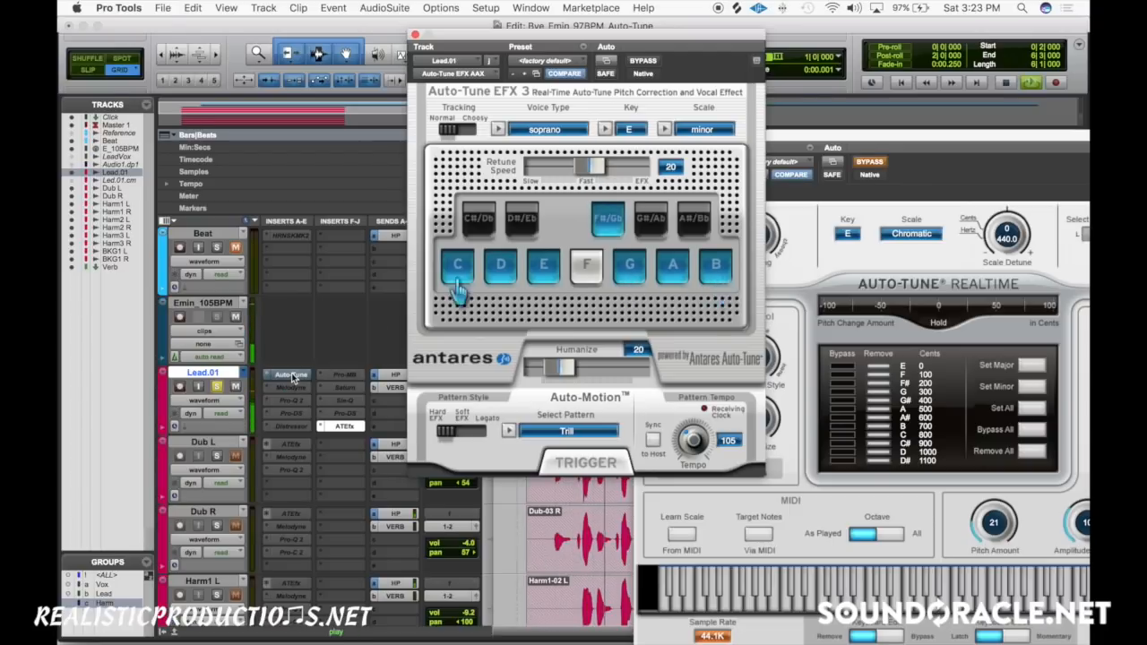
pyautogui.moveTo(568, 33); pyautogui.dragTo(369, 21)
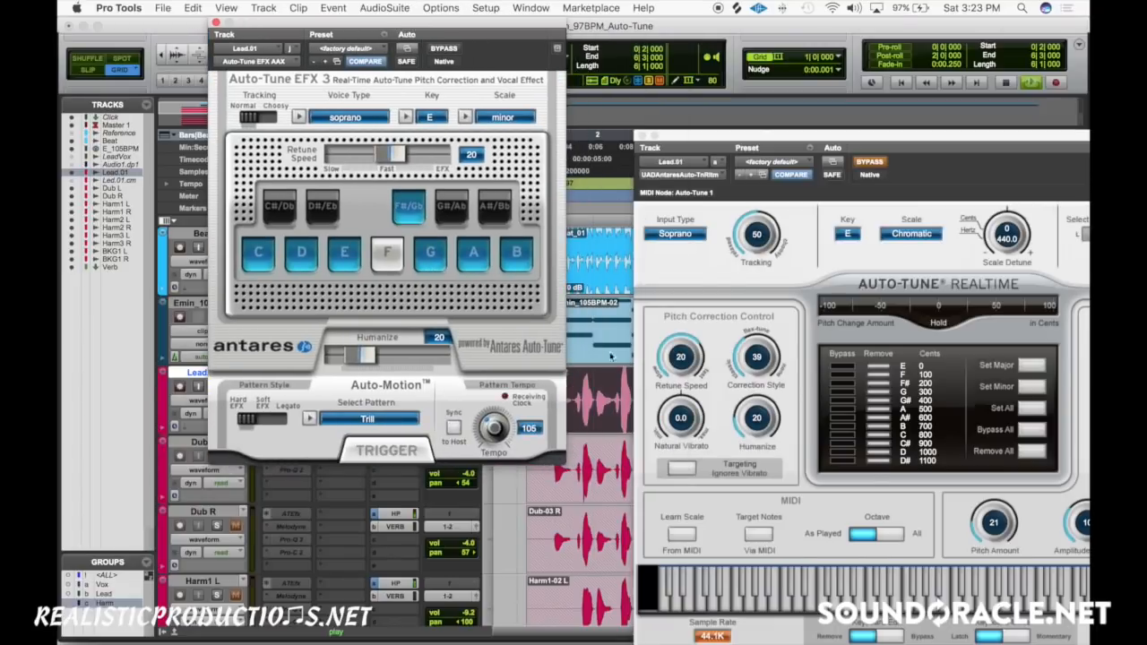
# - Close the Auto-Tune Realtime plugin window
pyautogui.click(760, 244)
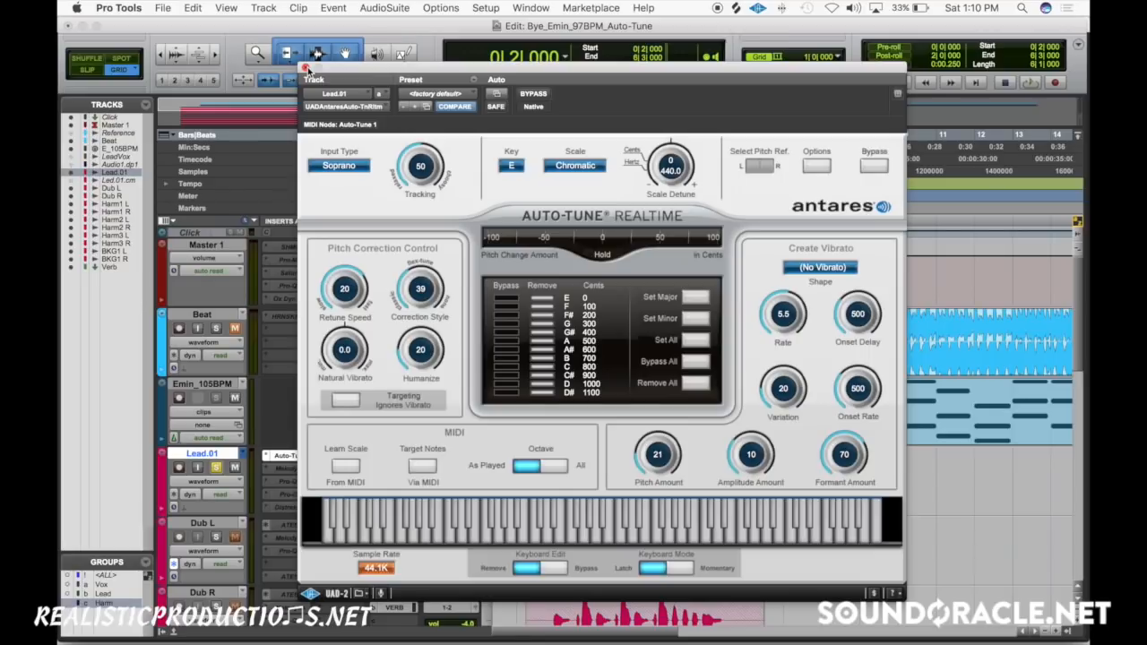
pyautogui.click(306, 69)
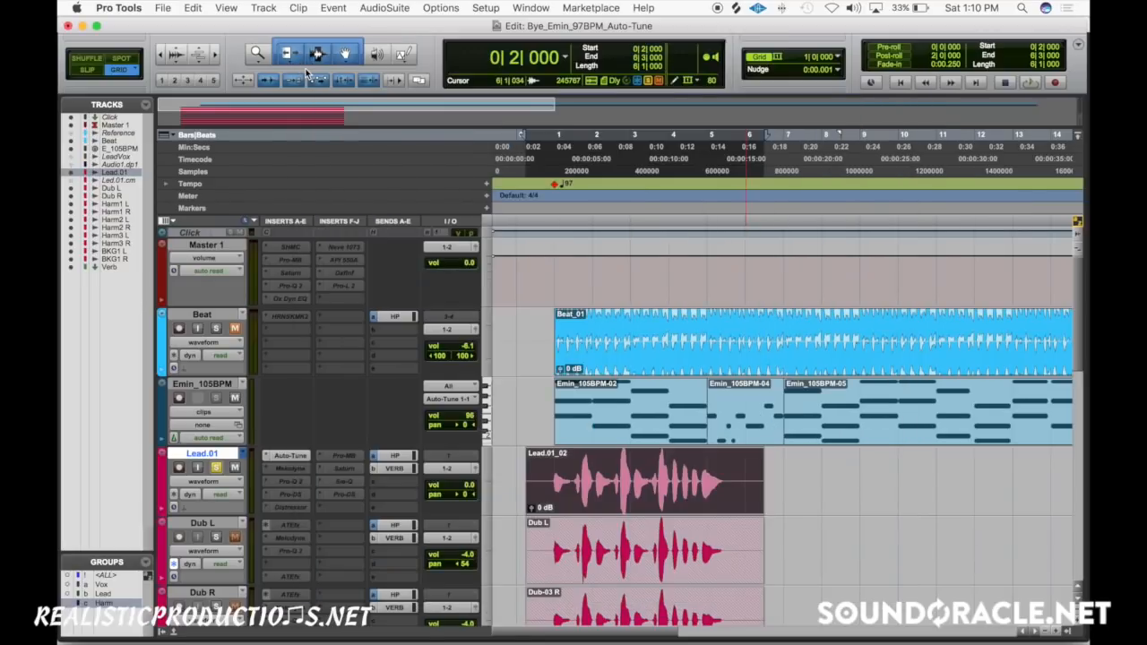